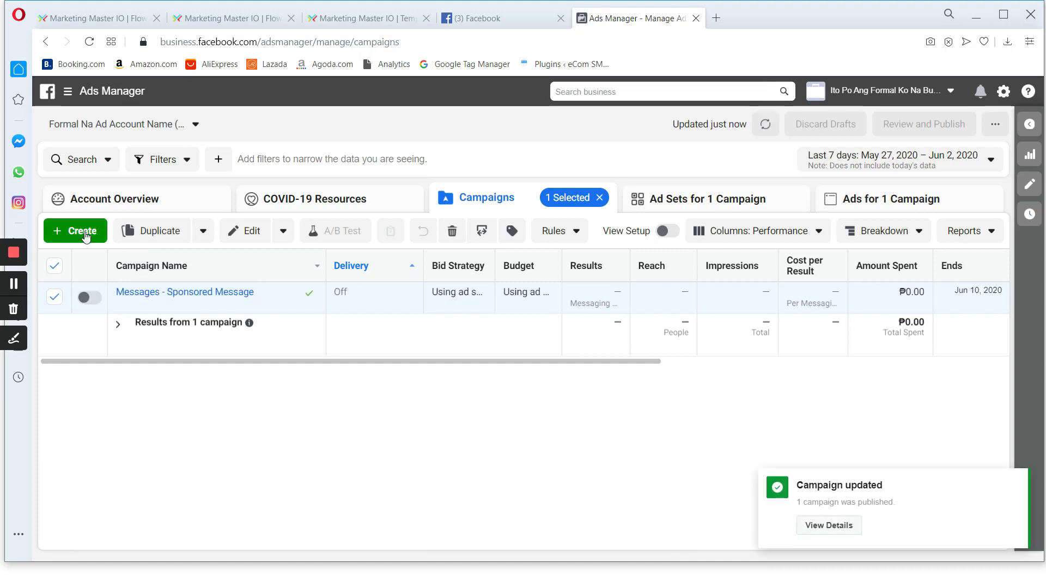
Create a new campaign with the Messages objective, name it "Messages - Clicks to Messenger", and continue to the ad set
click(87, 233)
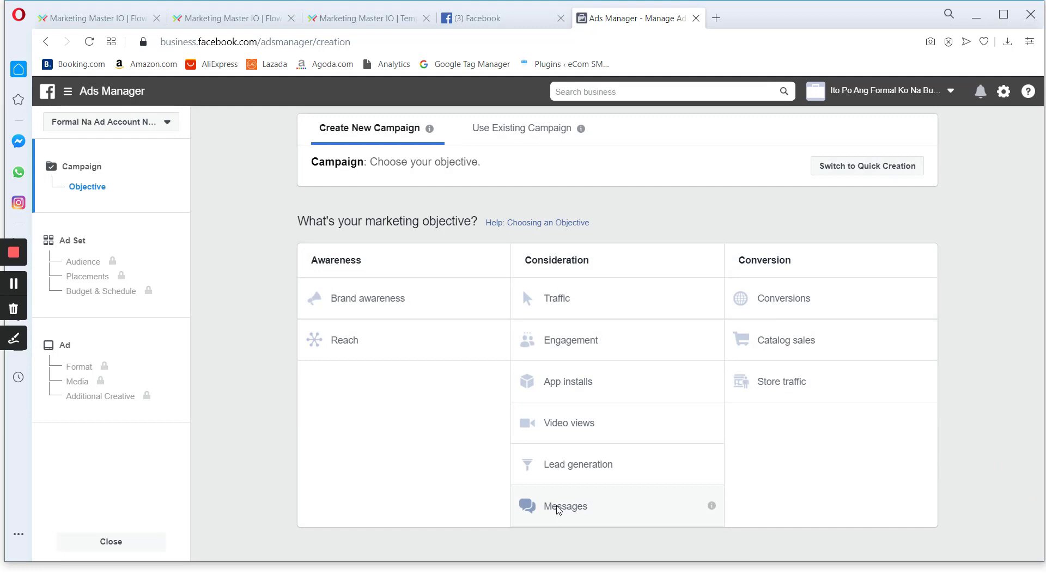
click(558, 508)
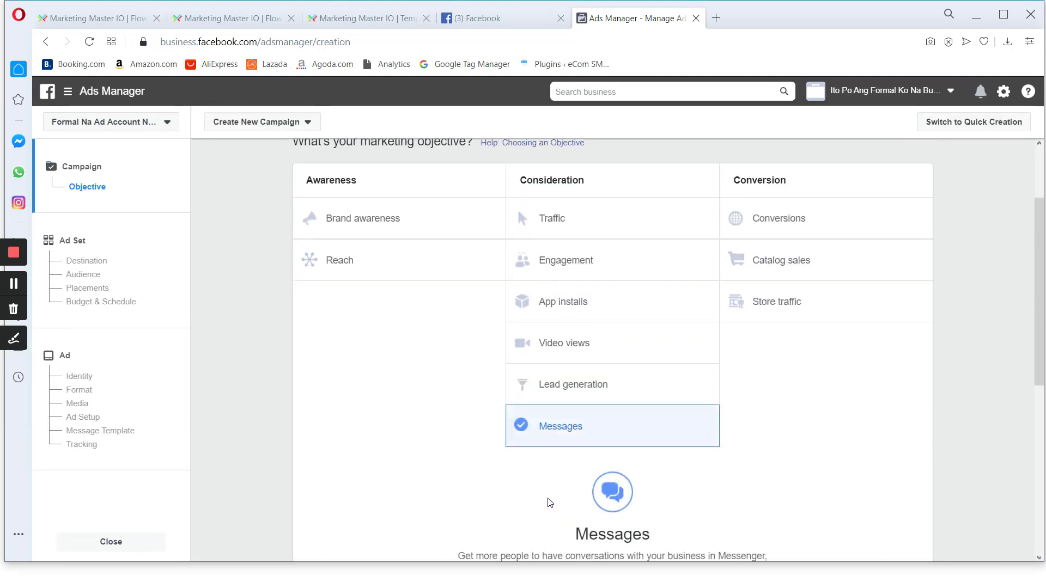
click(532, 280)
text(- )
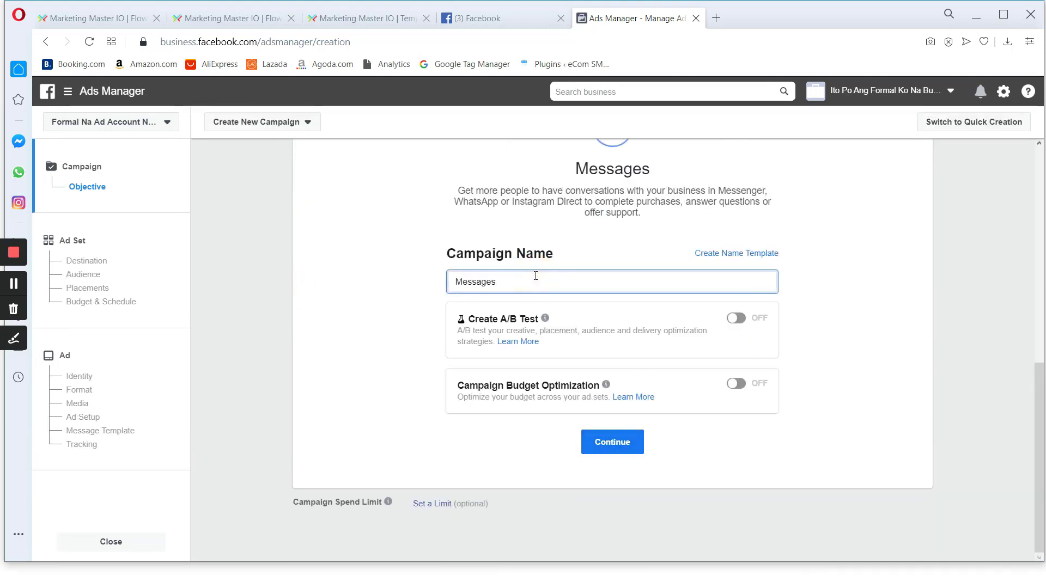
text(Clicks to Messenger)
click(611, 446)
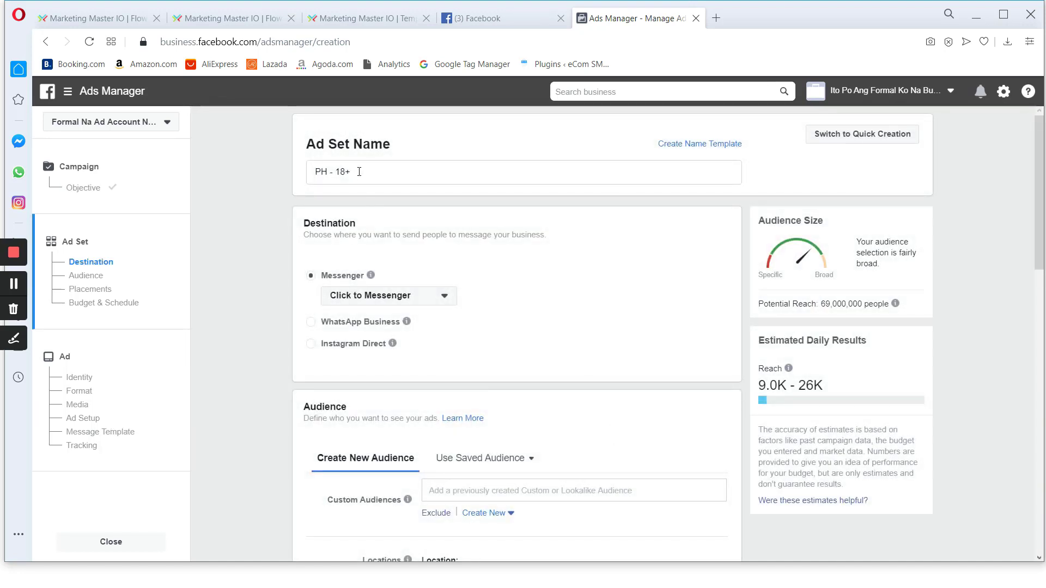
Name the ad set "Warm Targets" and choose Click to Messenger as its Messenger destination
drag(353, 171, 316, 169)
text(WA)
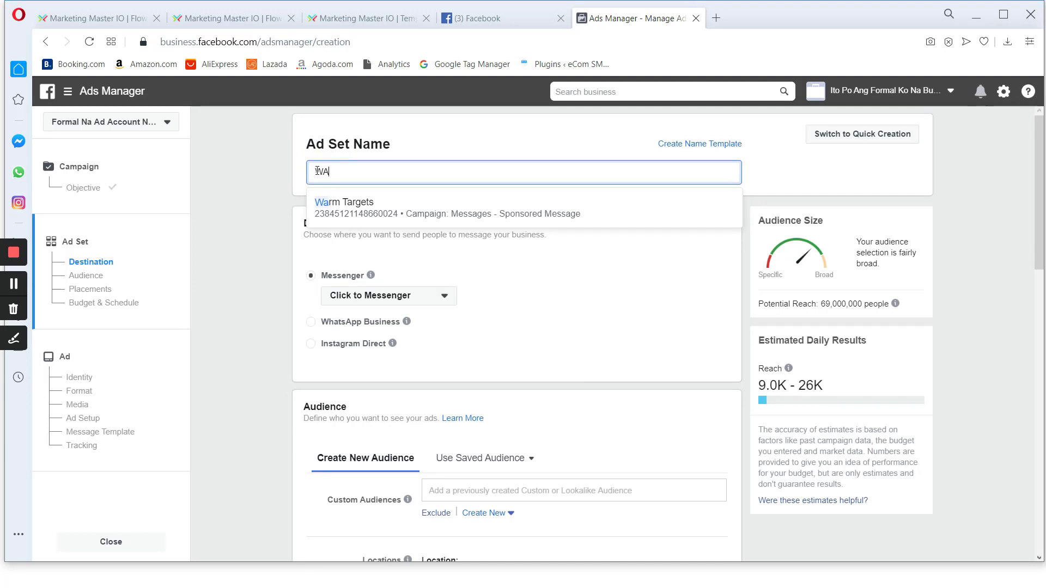
click(378, 209)
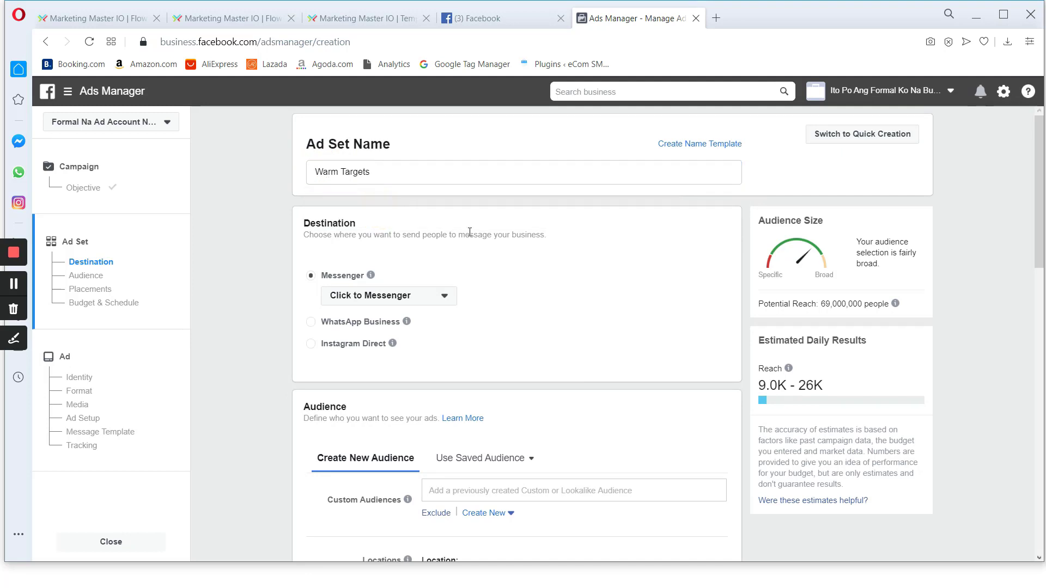
click(402, 295)
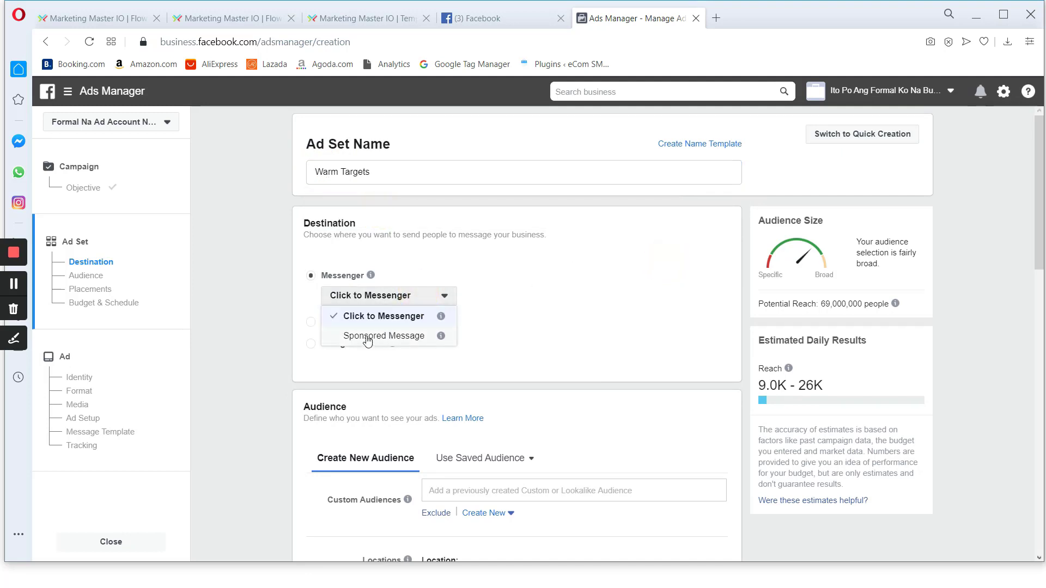
click(392, 320)
Examine the ad set's audience, placements, and budget and schedule sections, and look at the chatbot flow in Marketing Master IO
scroll(266, 373, down, 6)
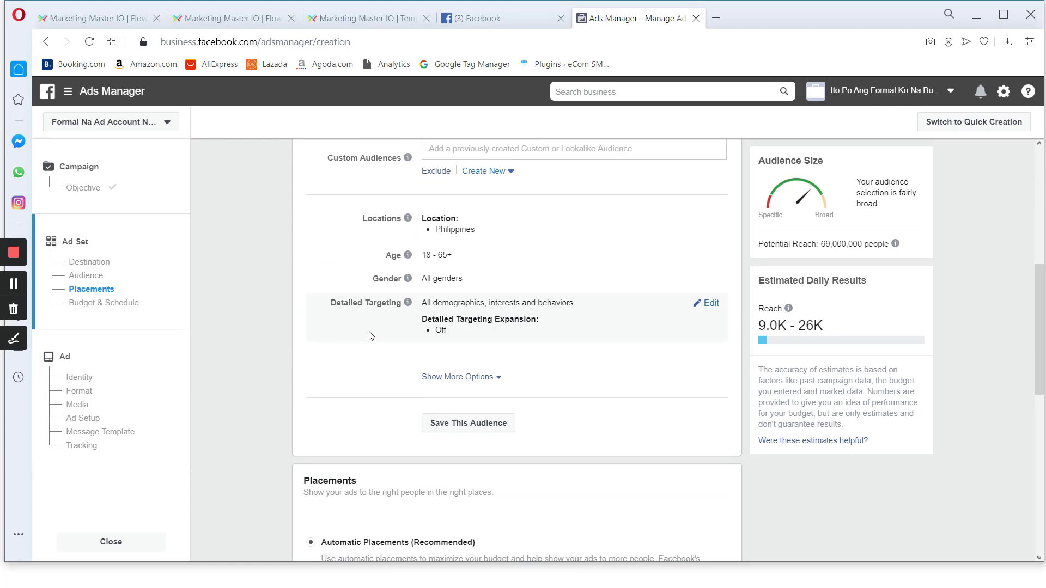
scroll(417, 334, up, 2)
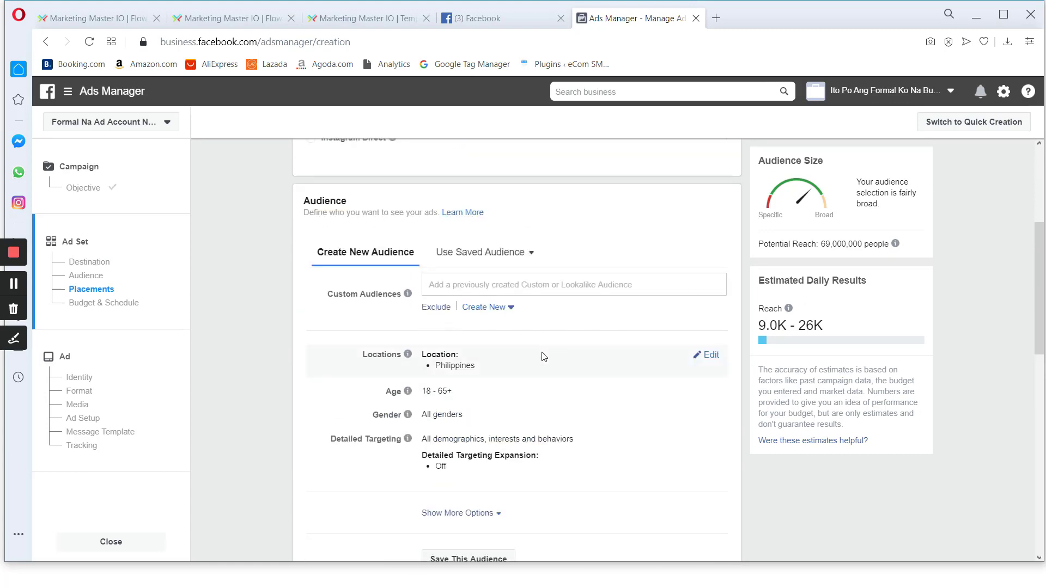
scroll(545, 351, down, 6)
scroll(428, 274, down, 5)
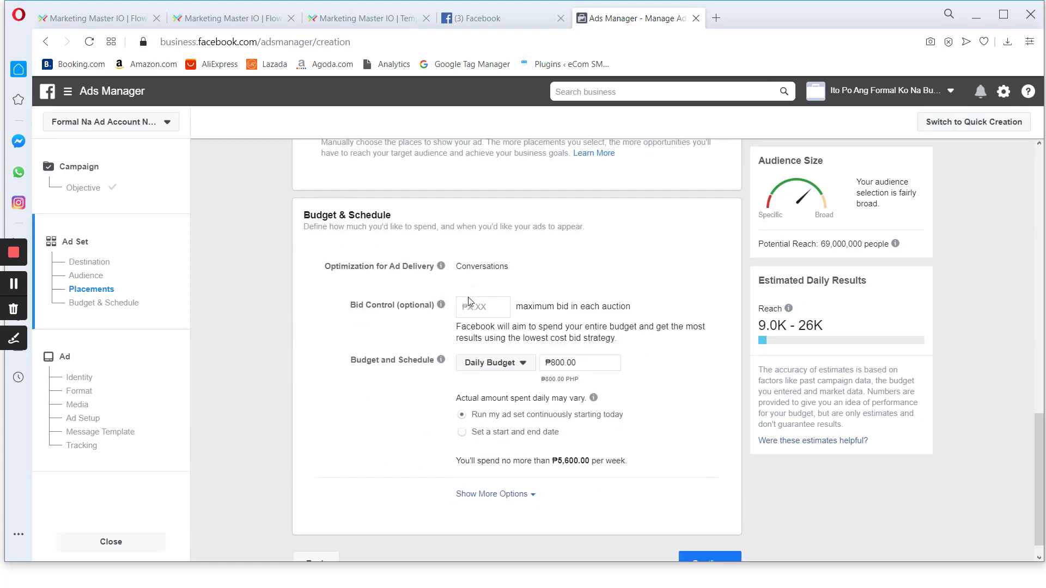
scroll(498, 324, up, 7)
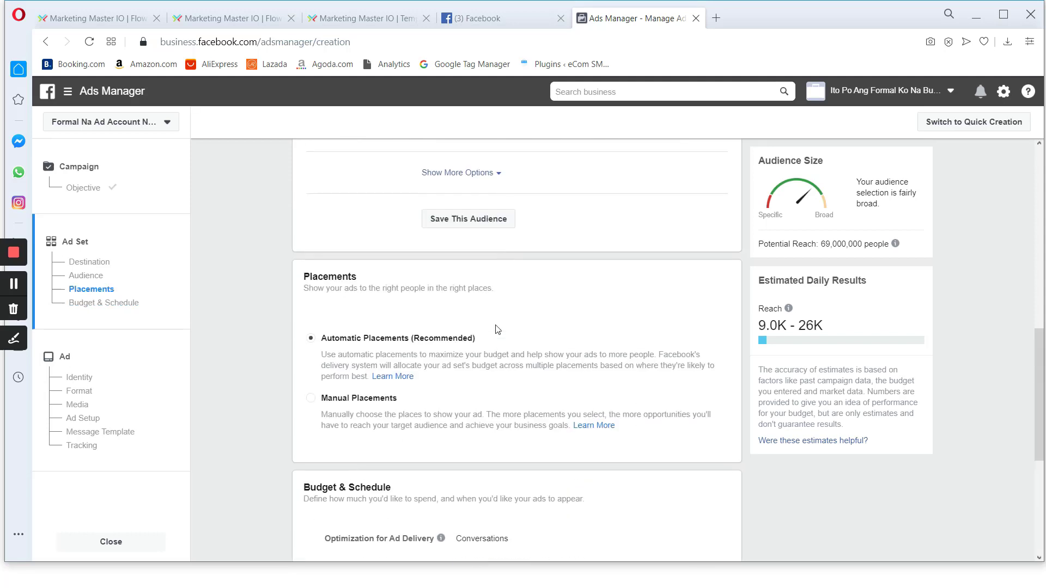
scroll(497, 326, up, 5)
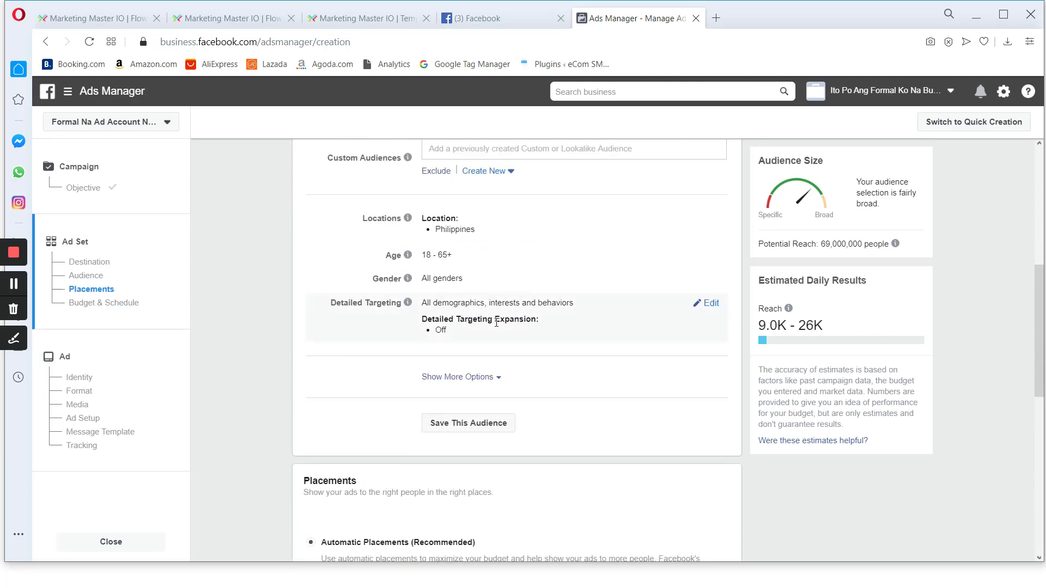
double_click(341, 268)
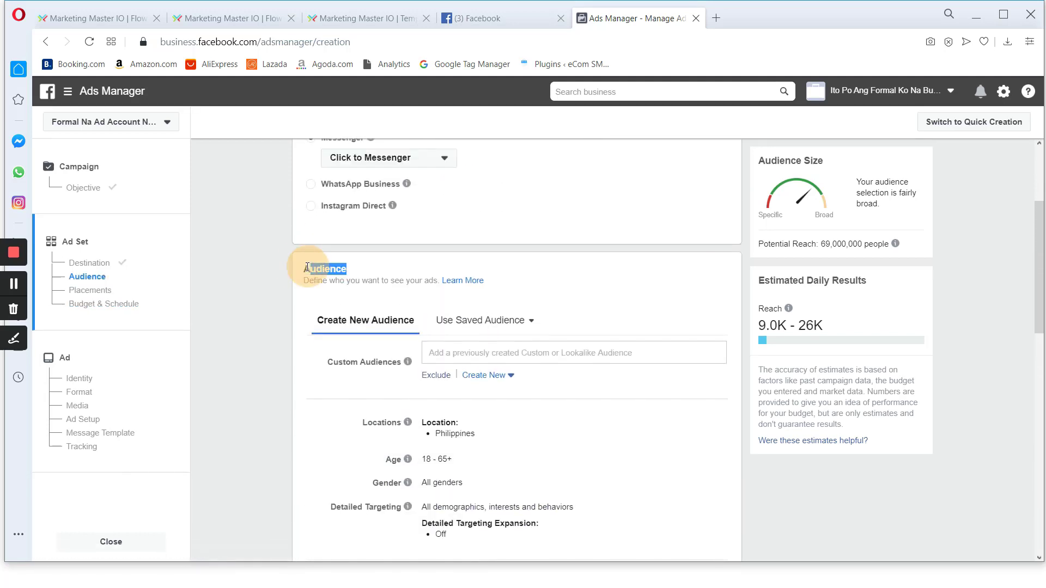
scroll(409, 297, down, 10)
scroll(372, 289, up, 2)
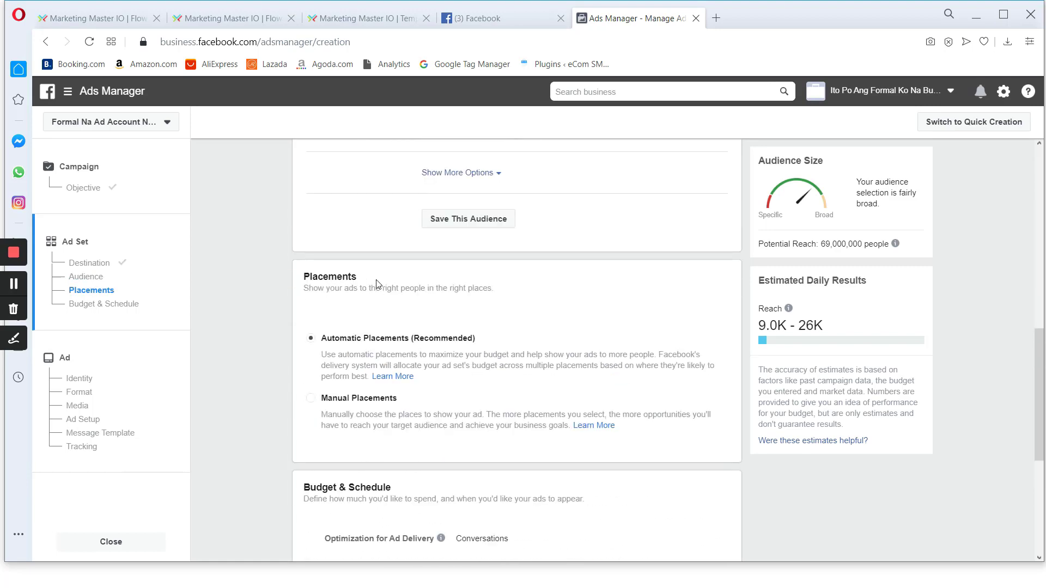
drag(280, 273, 381, 544)
scroll(381, 490, down, 1)
click(285, 335)
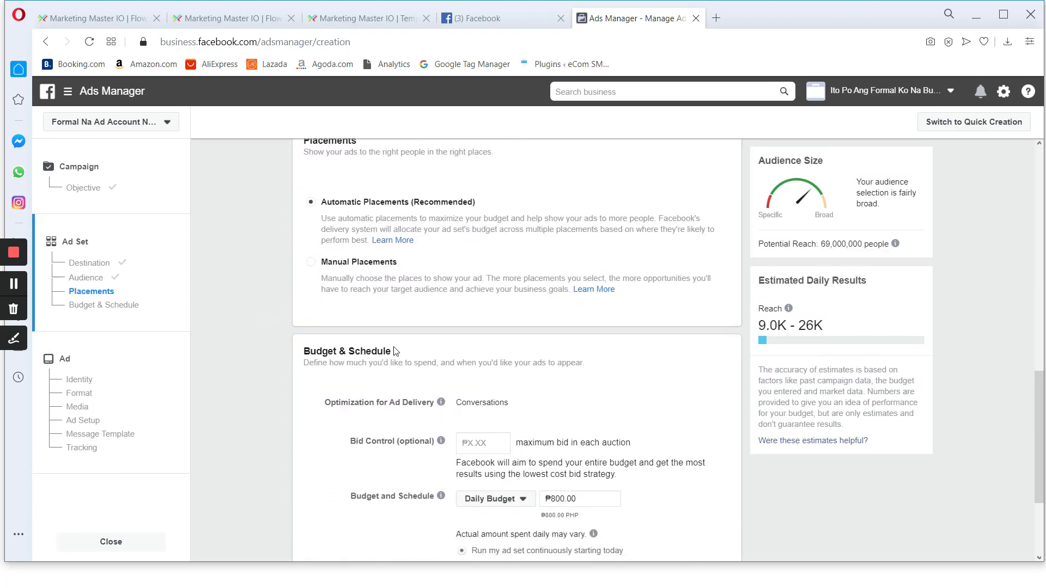
scroll(416, 373, down, 4)
scroll(418, 379, up, 11)
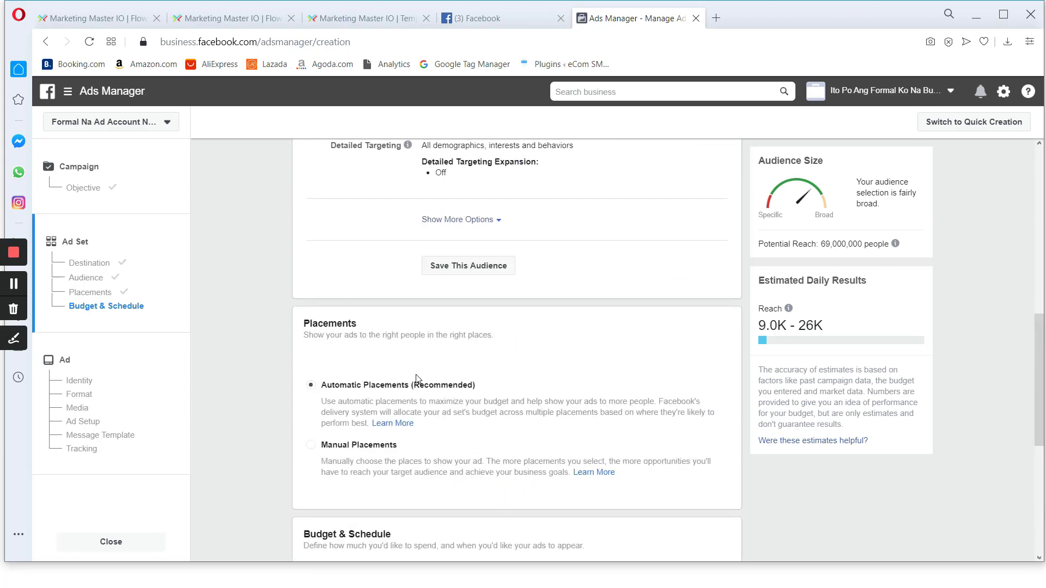
scroll(421, 371, up, 3)
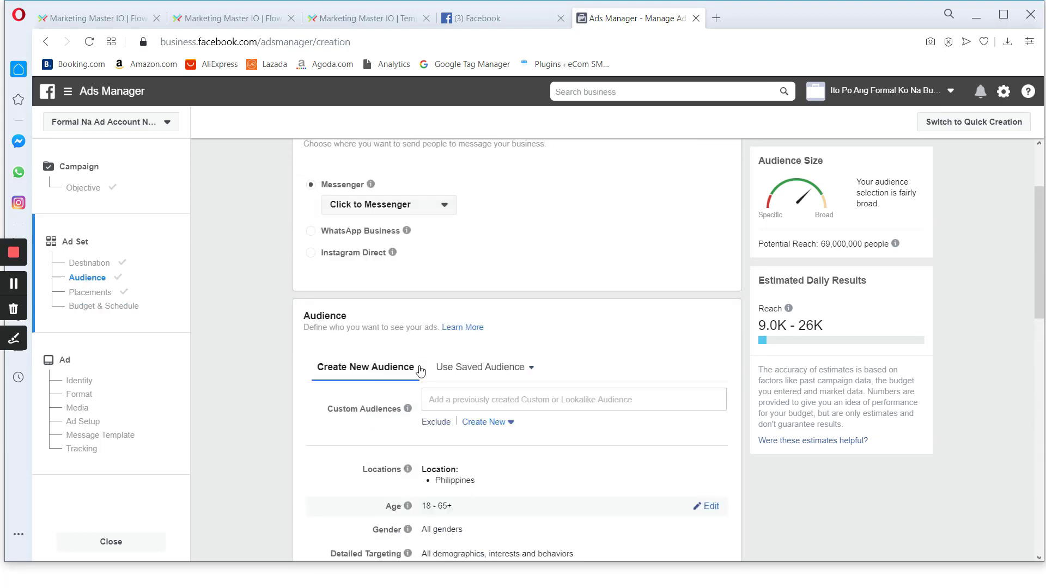
scroll(422, 375, down, 8)
scroll(422, 379, down, 5)
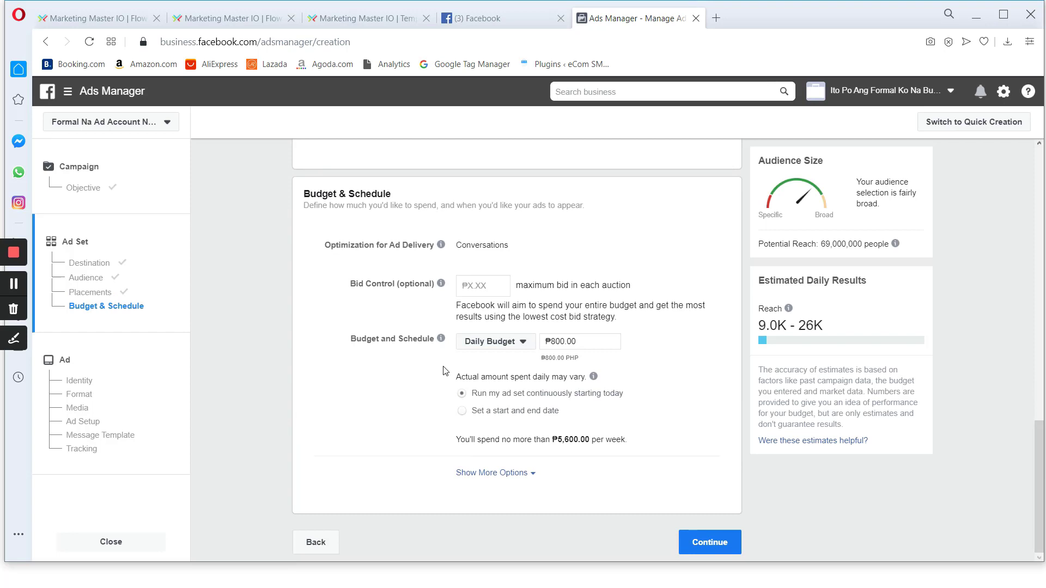
scroll(441, 372, up, 15)
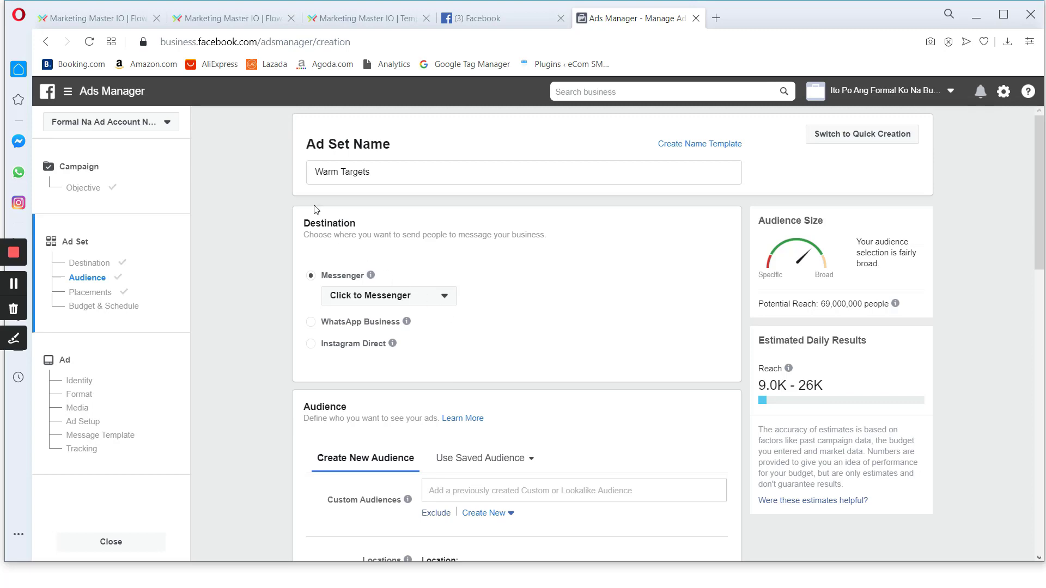
click(73, 12)
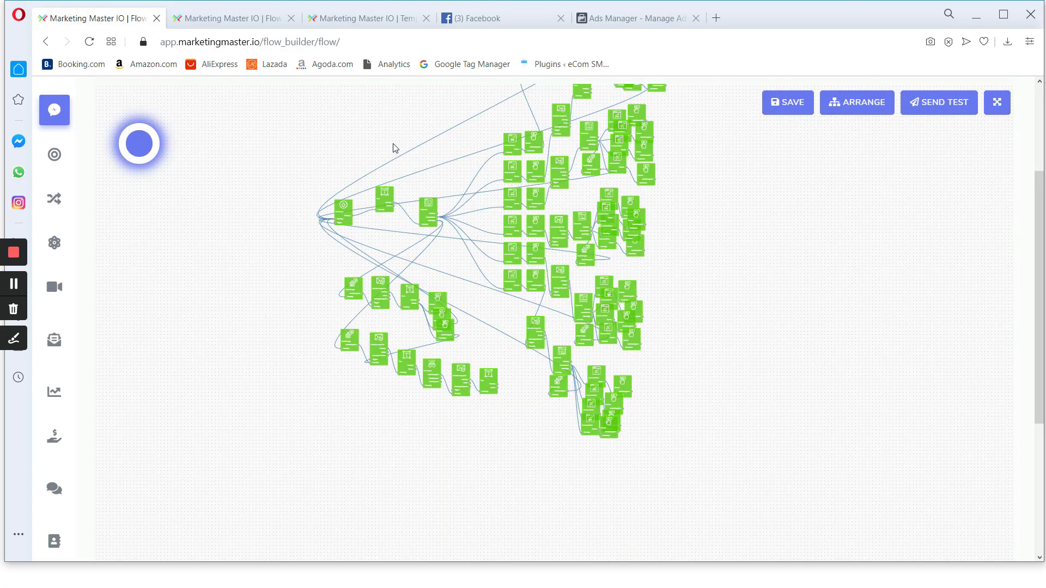
click(621, 18)
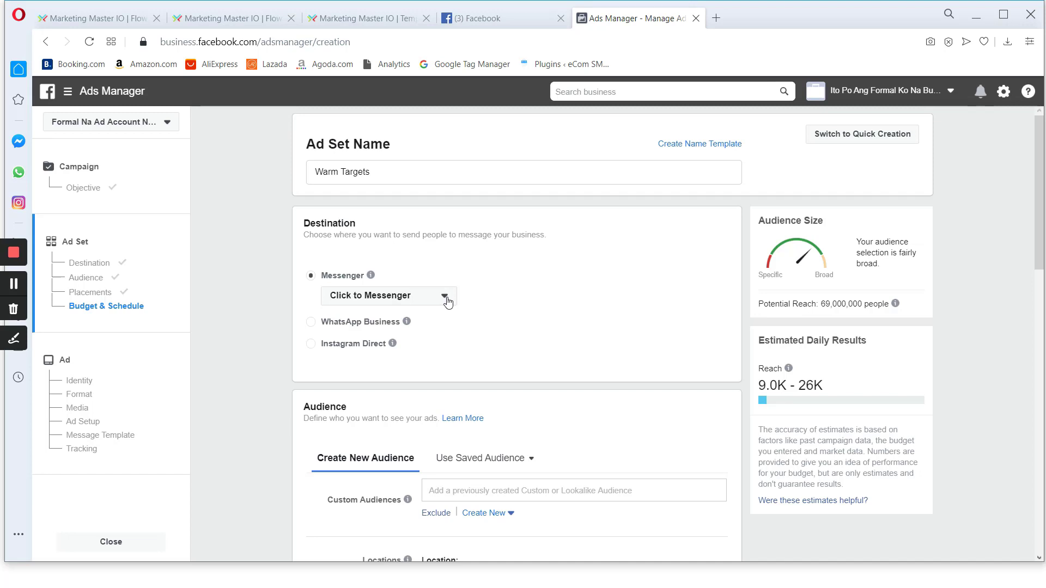
Continue to the ad level and select The New Normal Essentials as the ad's Facebook Page
scroll(494, 346, down, 15)
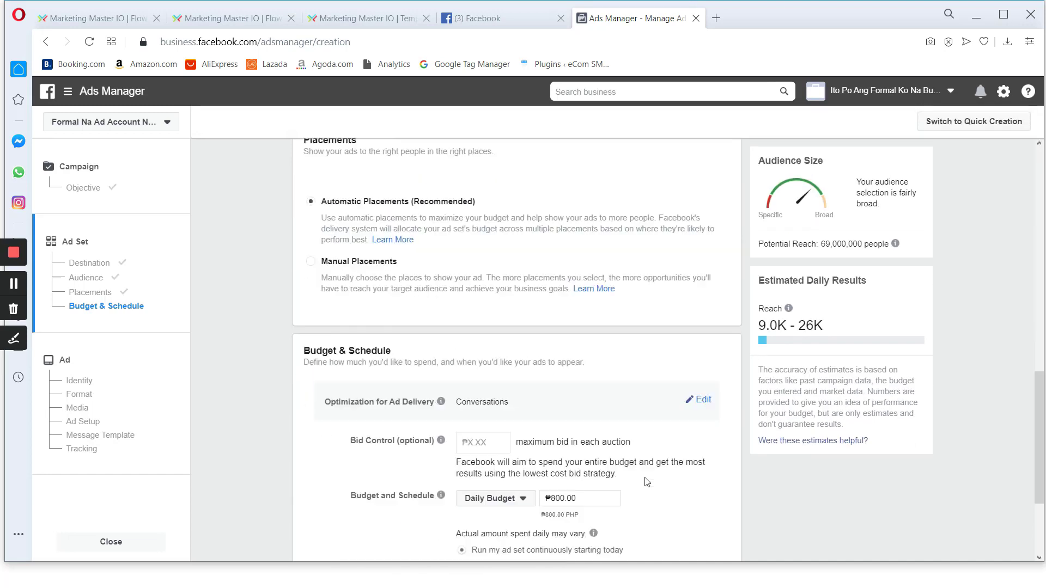
click(719, 549)
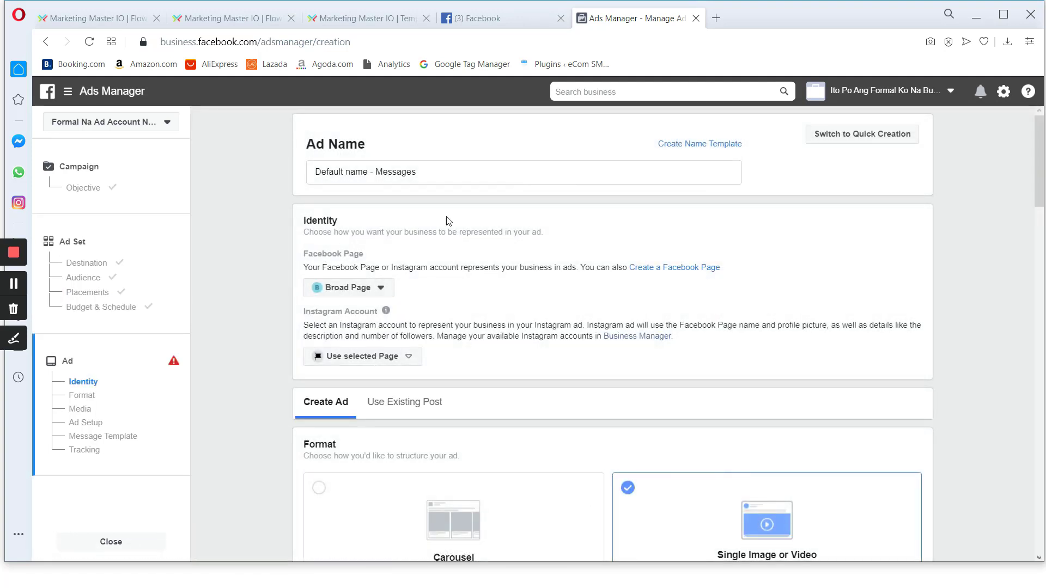
click(425, 172)
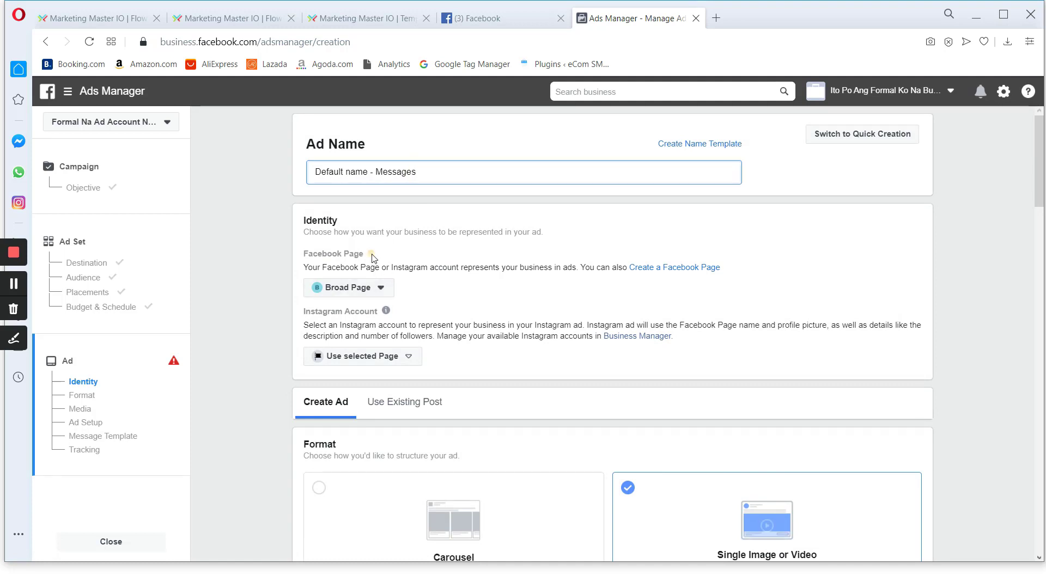
click(376, 288)
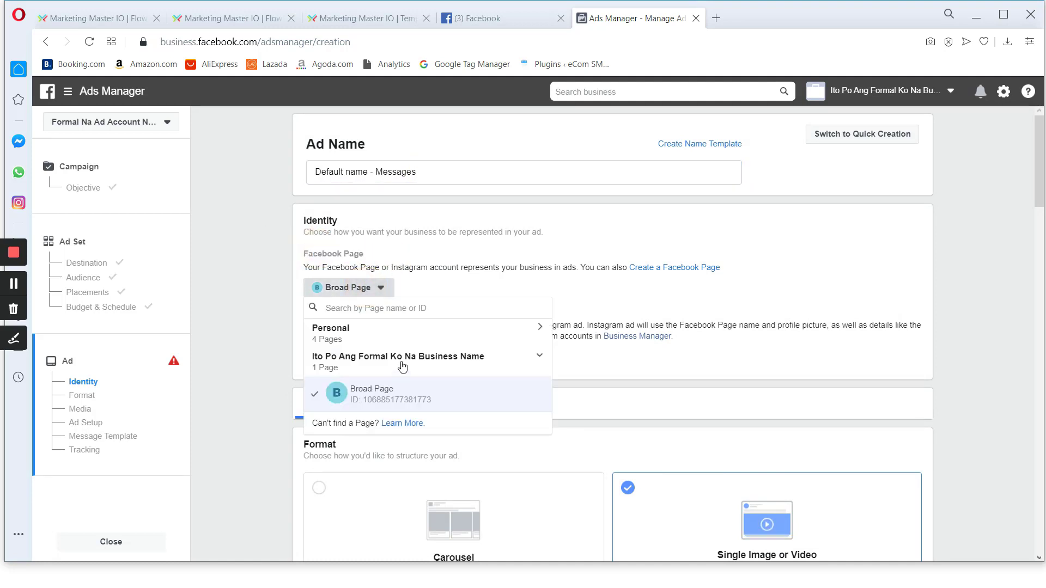
click(380, 337)
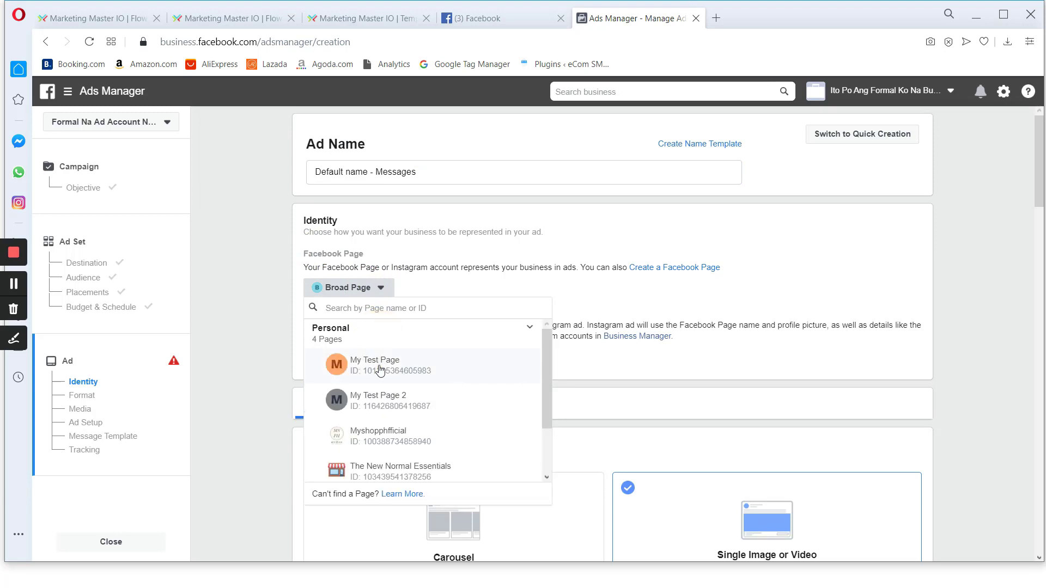
scroll(382, 376, down, 2)
click(402, 401)
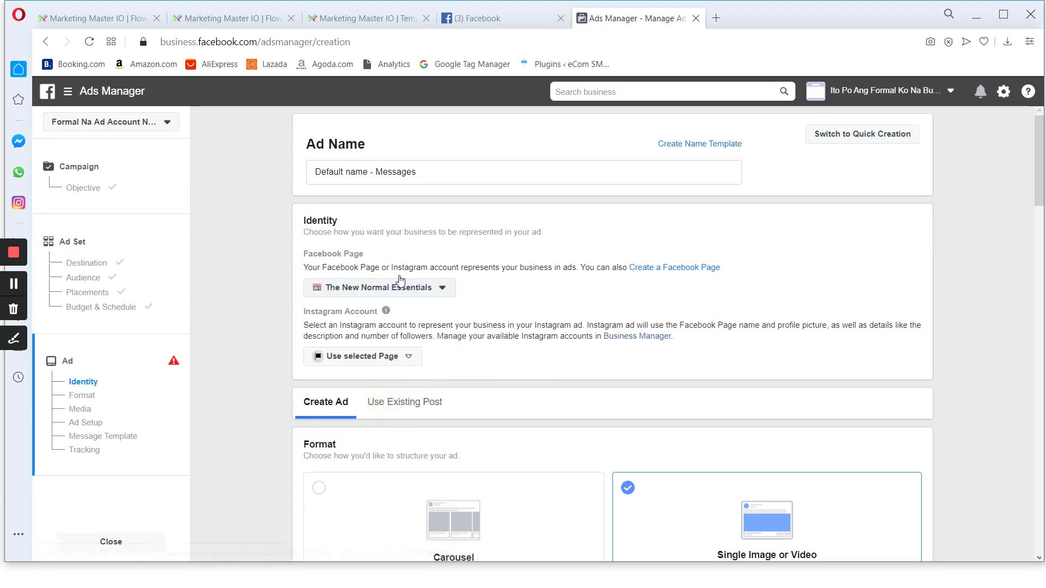
Switch to Marketing Master IO to look over the chatbot flow diagram, and return to the ad setup
click(448, 175)
click(99, 17)
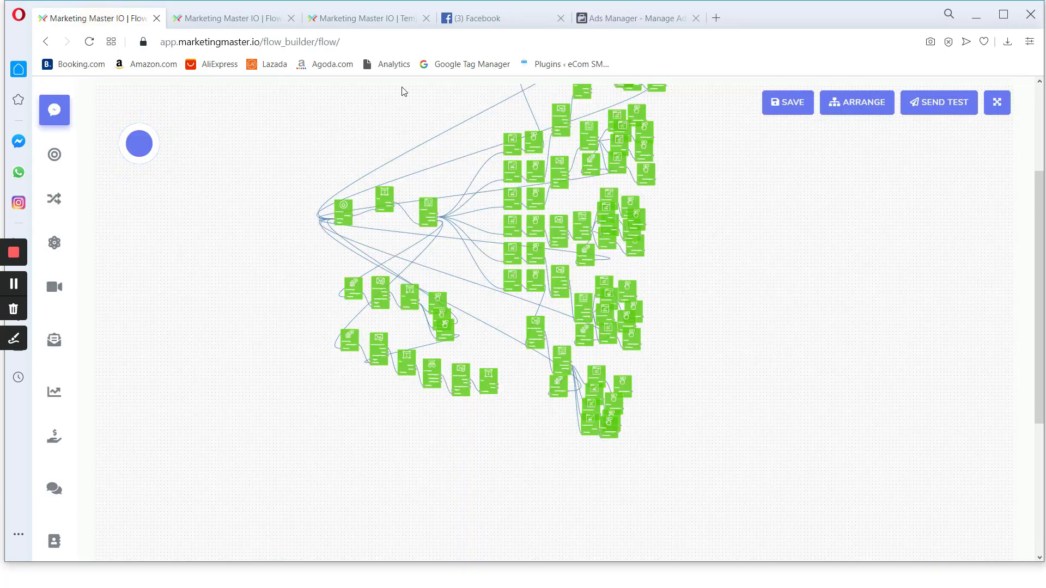
drag(333, 130, 303, 243)
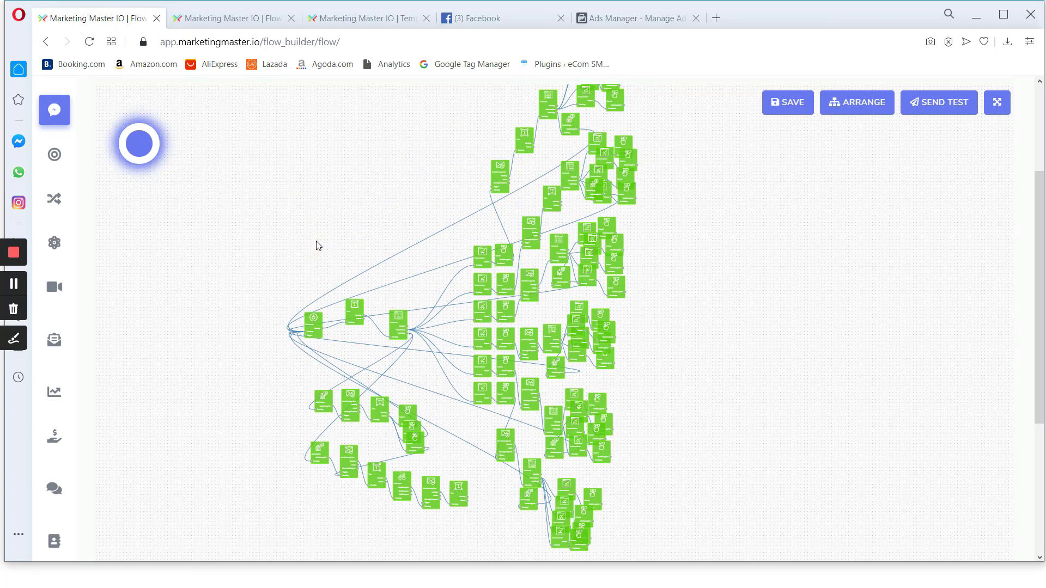
click(605, 20)
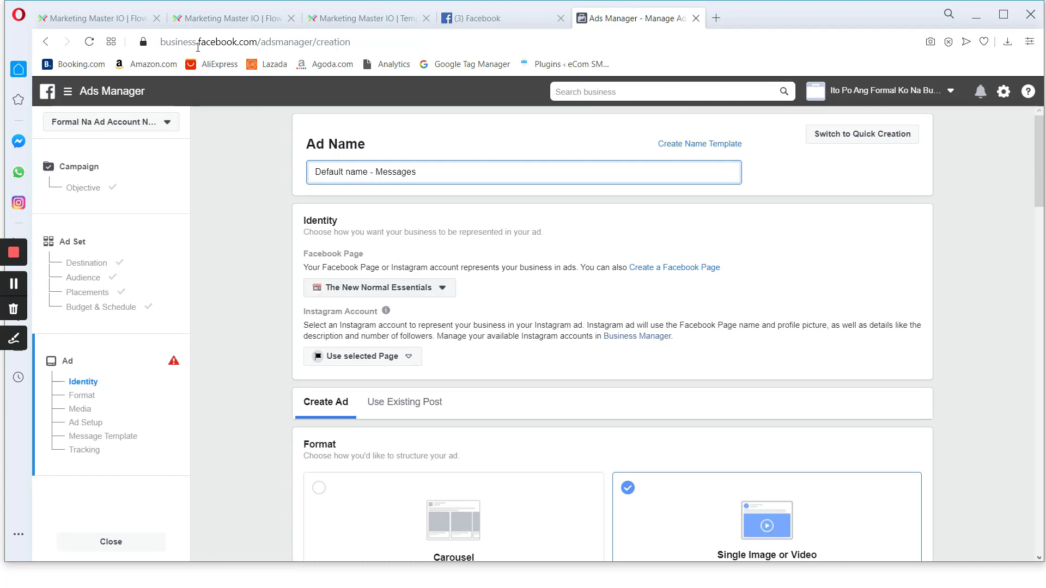
click(111, 19)
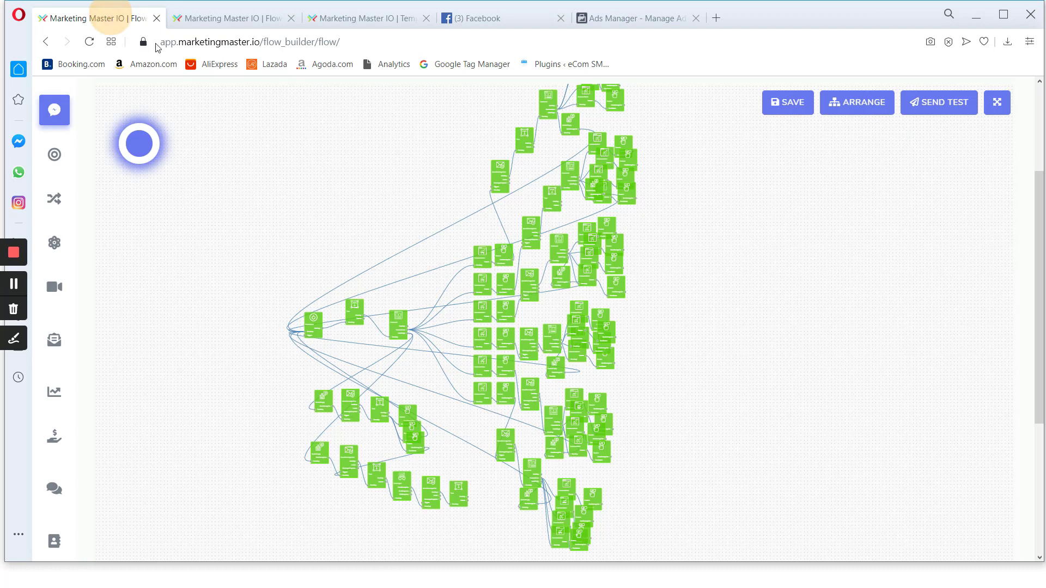
click(630, 22)
Rename the ad as "Clicks to Messenger Ad"
triple_click(436, 170)
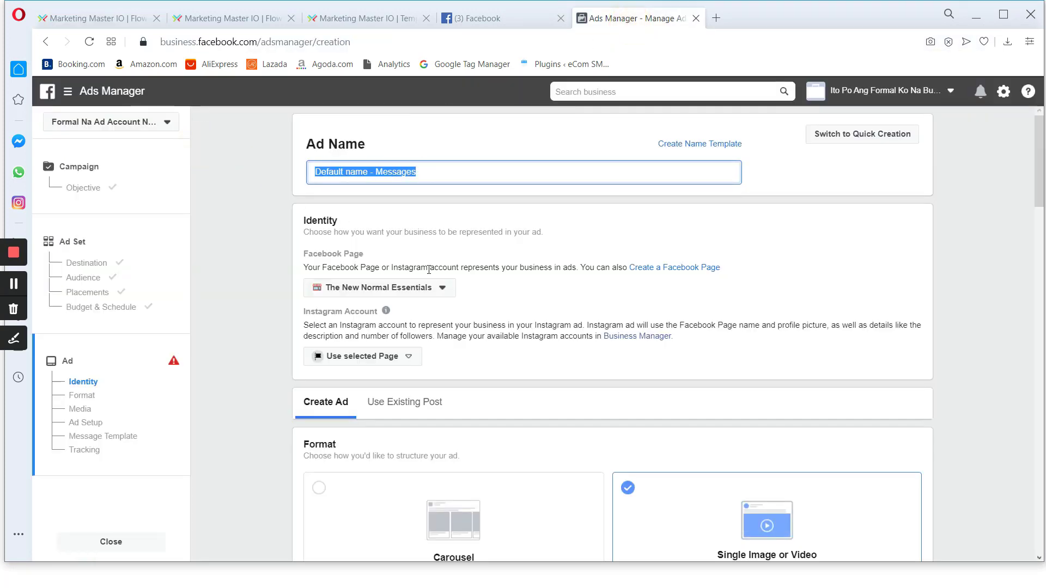
text(Clicks to M)
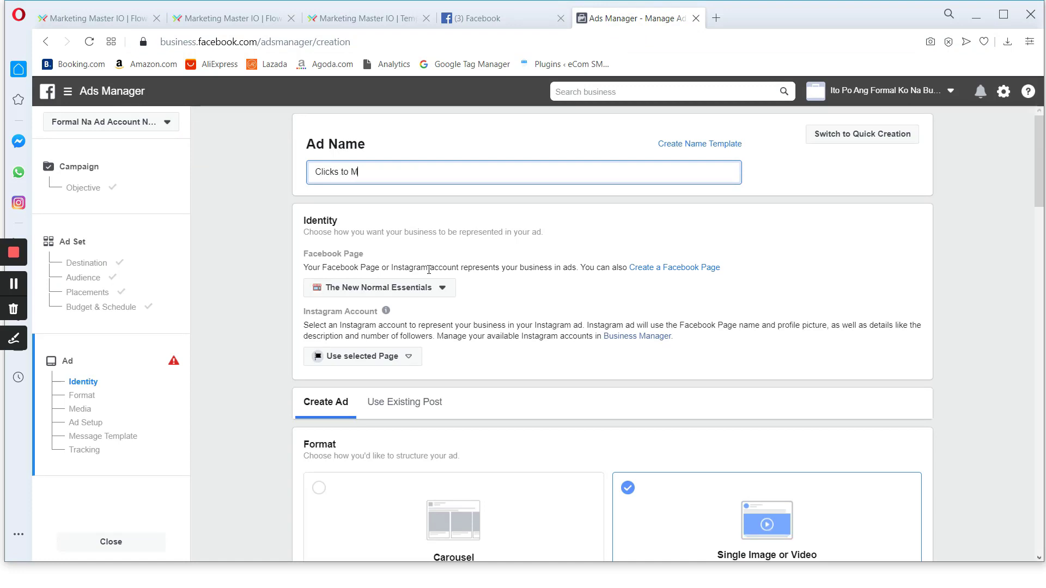
text(essen)
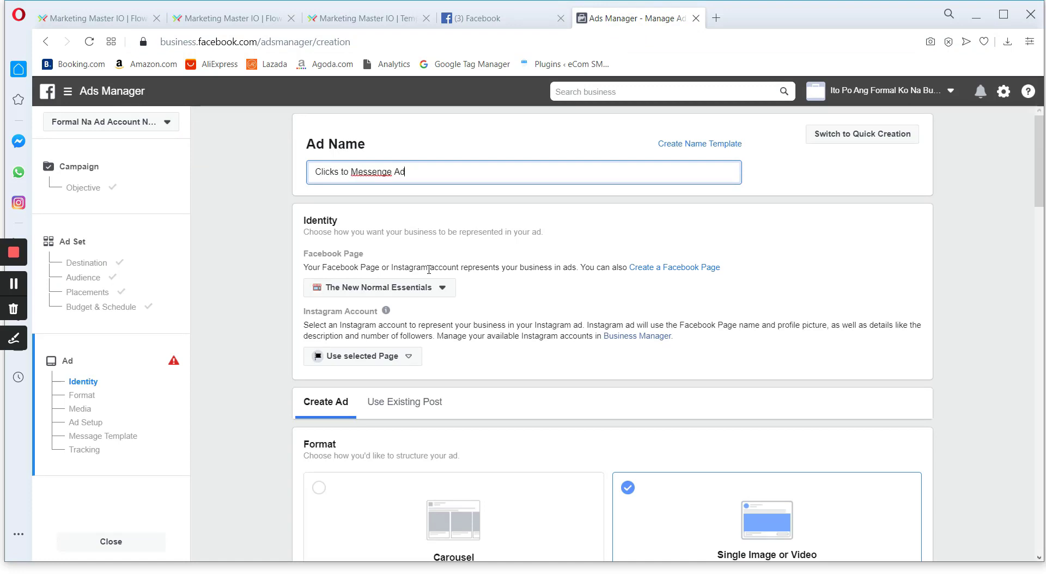
text(ger Ad)
key(Left)
key(Left)
key(Left)
text(r)
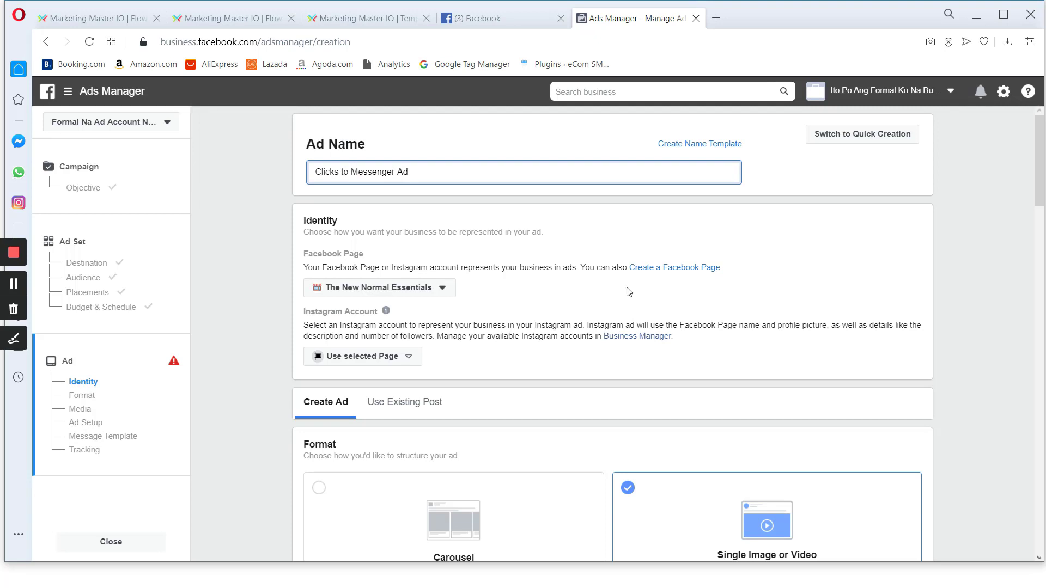
Add the Collagen Peptides screenshot from the account images as the ad's media
click(962, 323)
scroll(410, 294, down, 5)
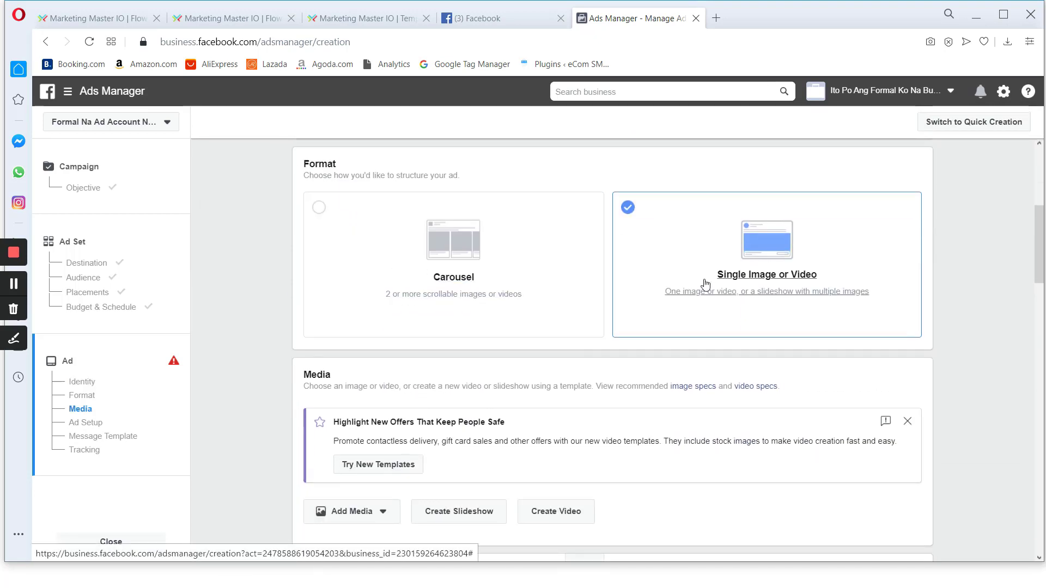
scroll(587, 322, down, 1)
scroll(587, 322, down, 4)
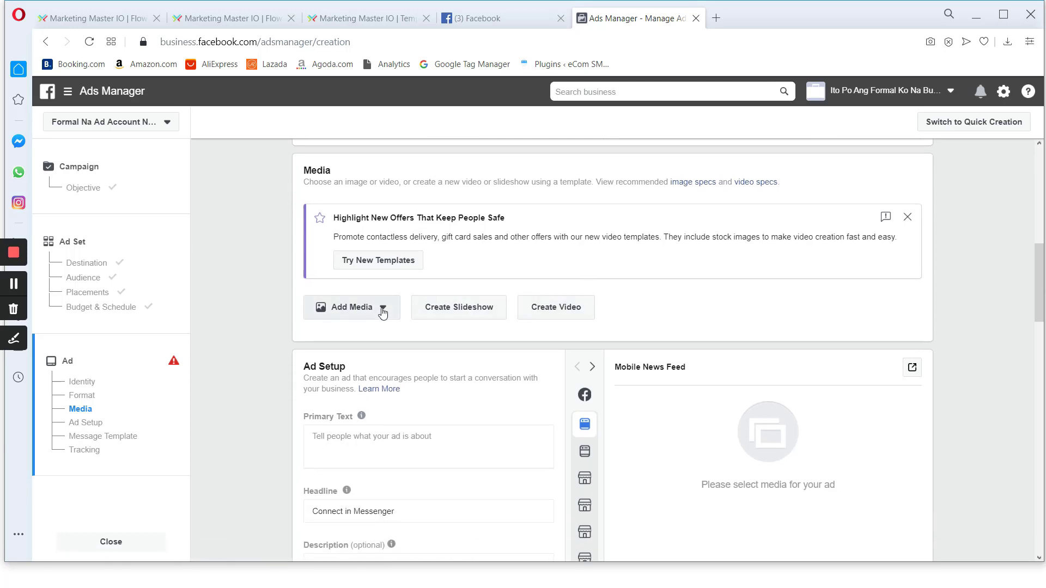
click(383, 310)
click(353, 335)
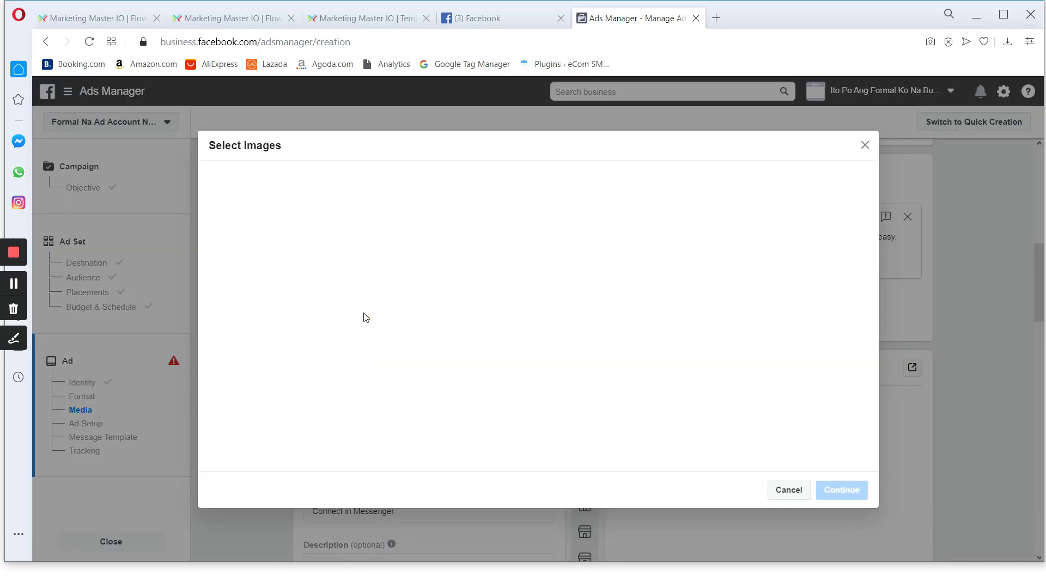
click(262, 239)
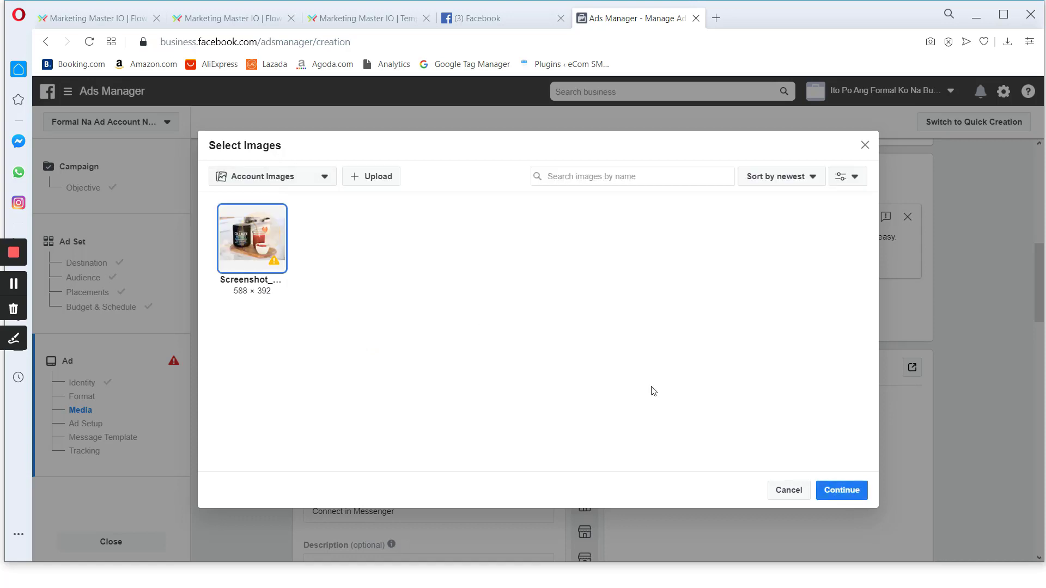
click(842, 490)
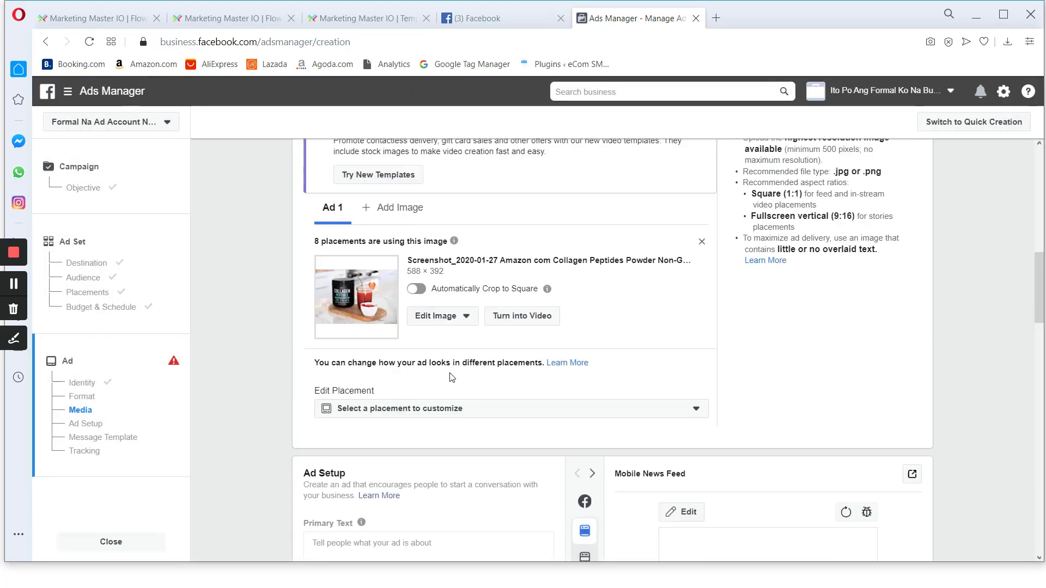
Enter "This is a sample ad text desciption" as the ad's primary text
scroll(403, 338, down, 5)
click(352, 306)
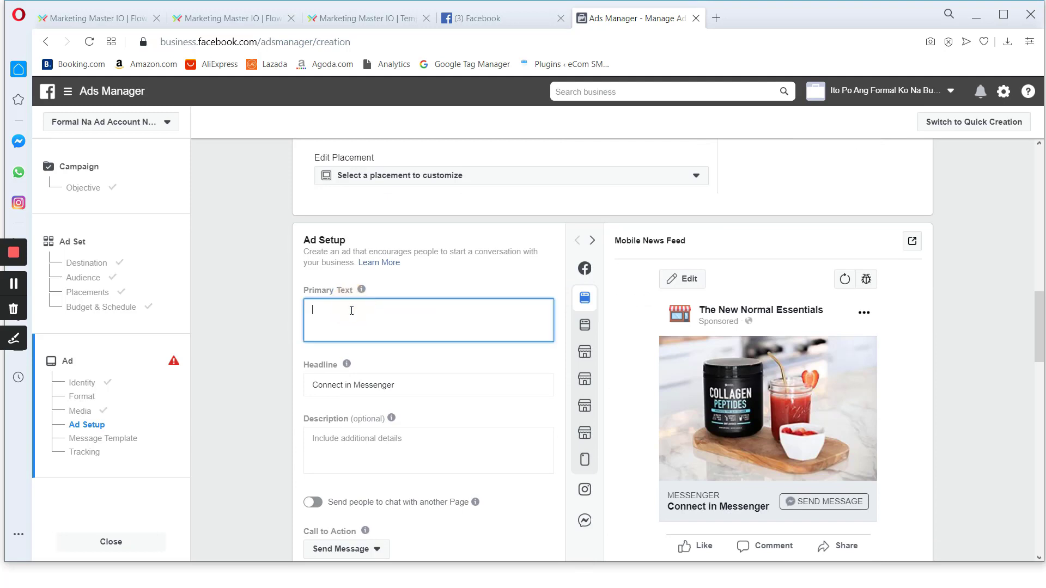
text(This is a s)
text(im)
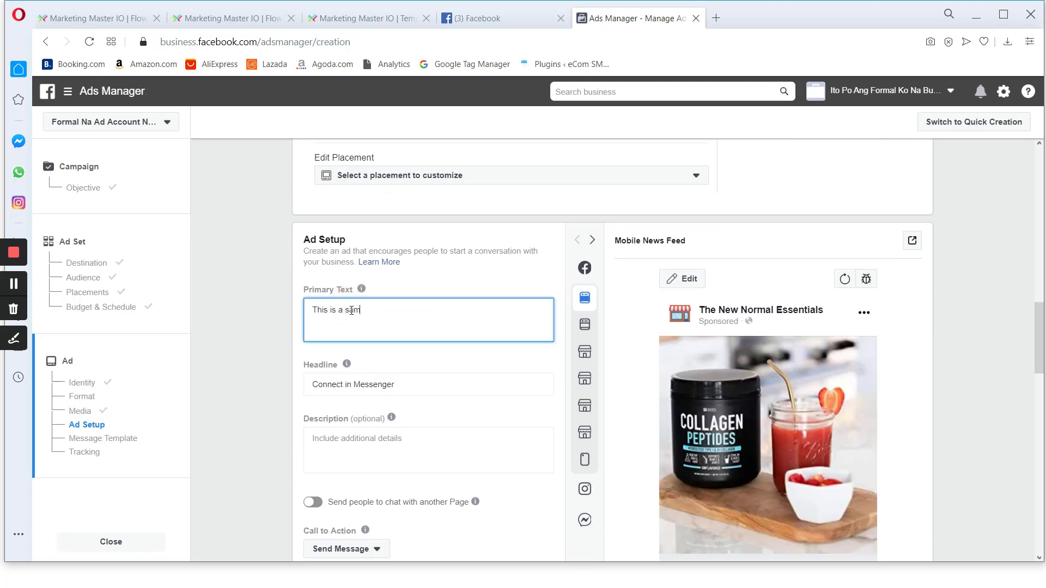
text(ple ad text desciption)
click(473, 356)
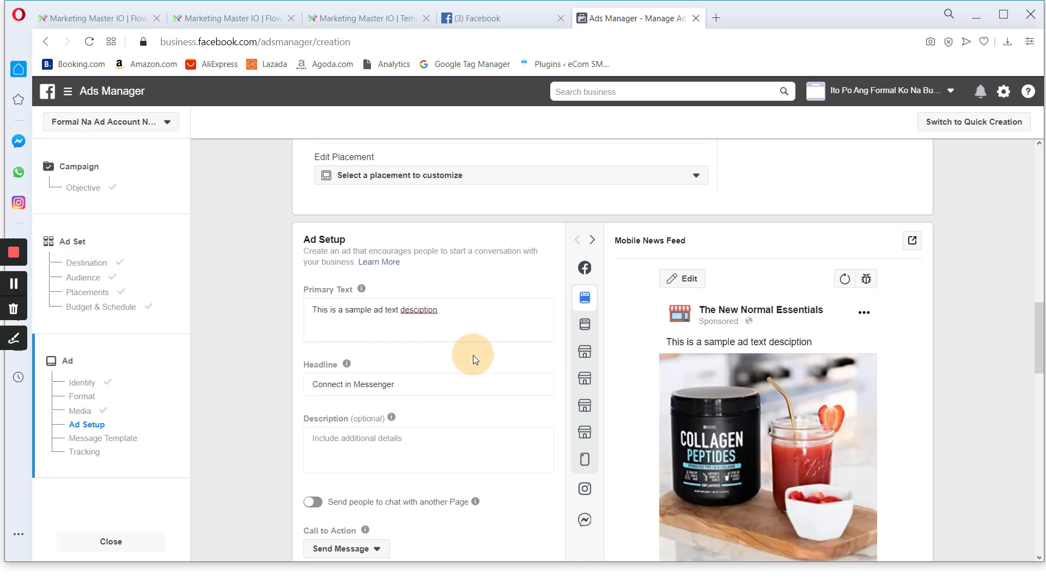
click(467, 318)
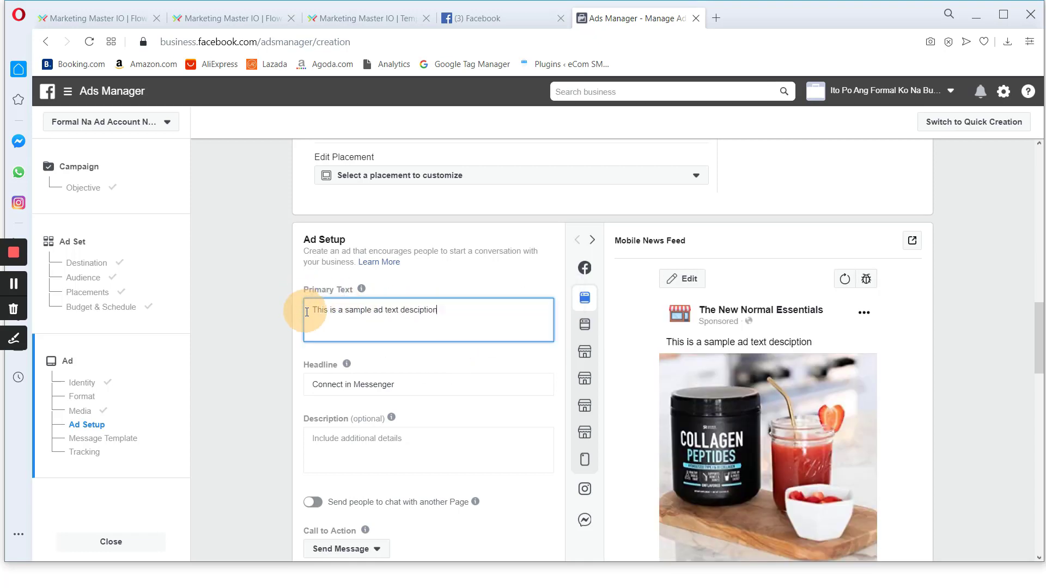
click(327, 310)
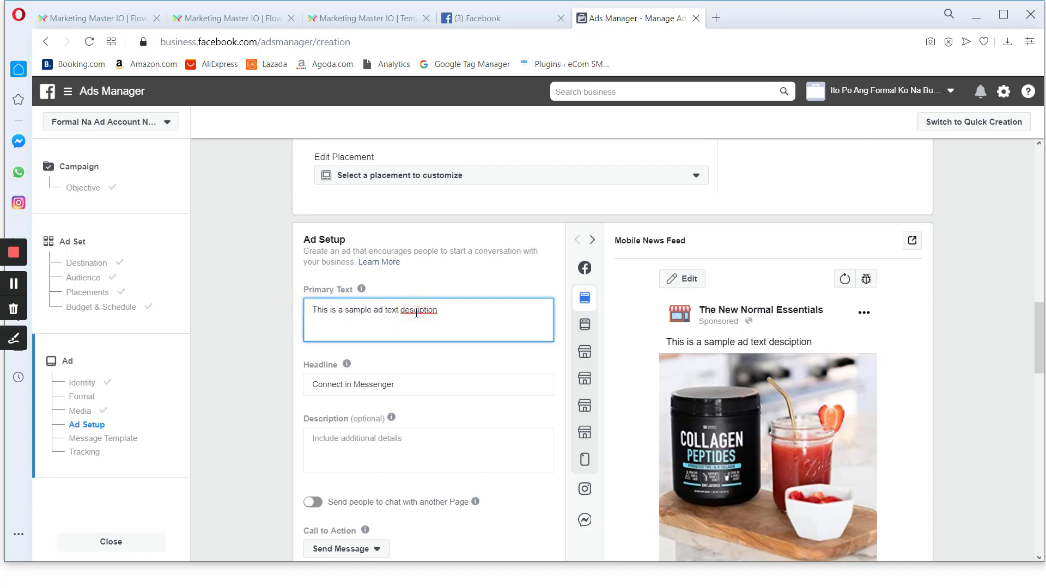
Replace the ad's headline with "Define you ad Headline here"
scroll(424, 369, down, 1)
click(415, 290)
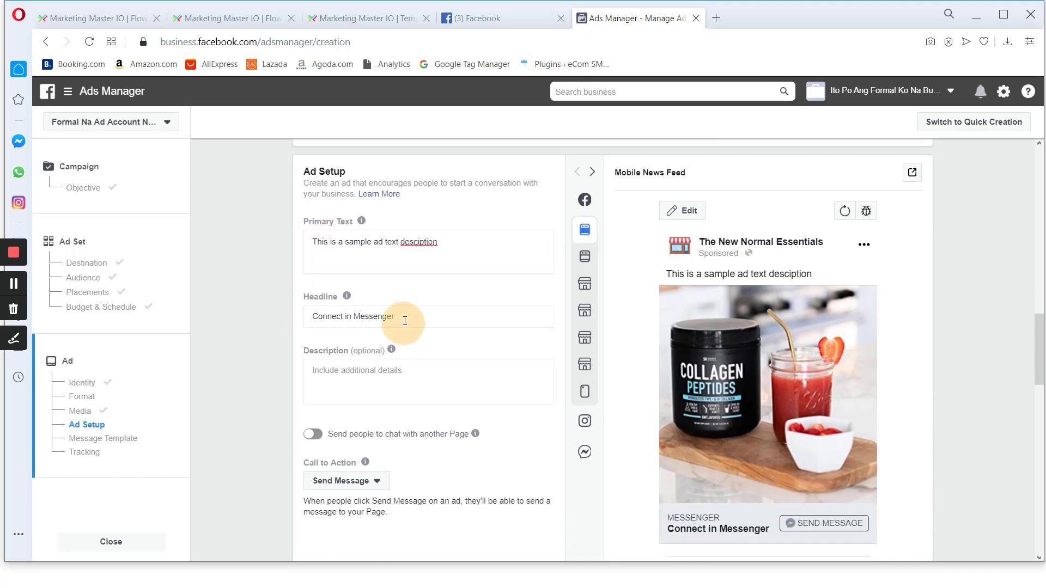
click(410, 315)
drag(411, 321, 313, 316)
key(BackSpace)
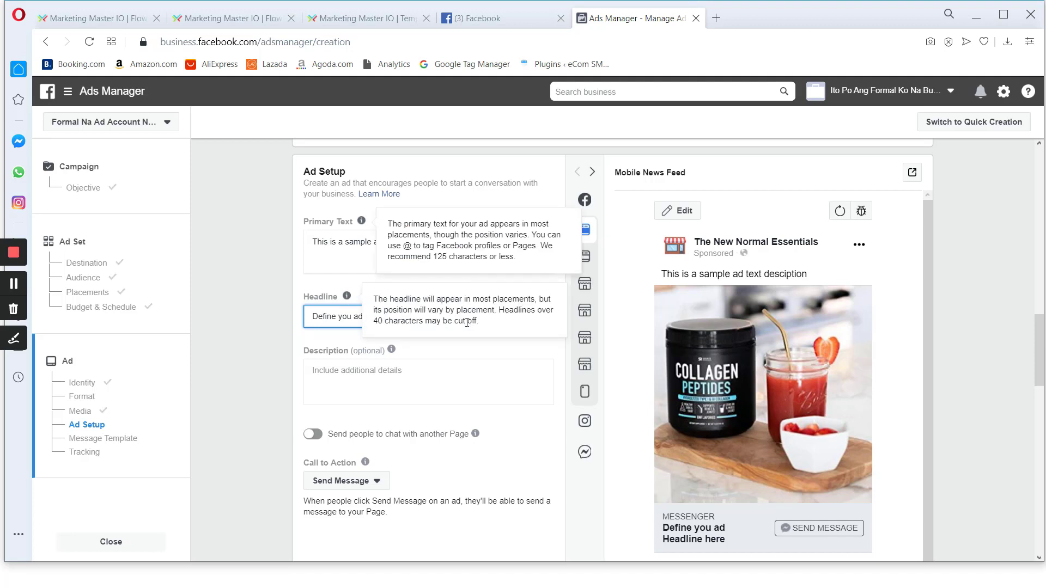
click(531, 349)
Review the Message Template section, look at the chatbot flow in Marketing Master IO, and return to Ads Manager
scroll(493, 360, down, 4)
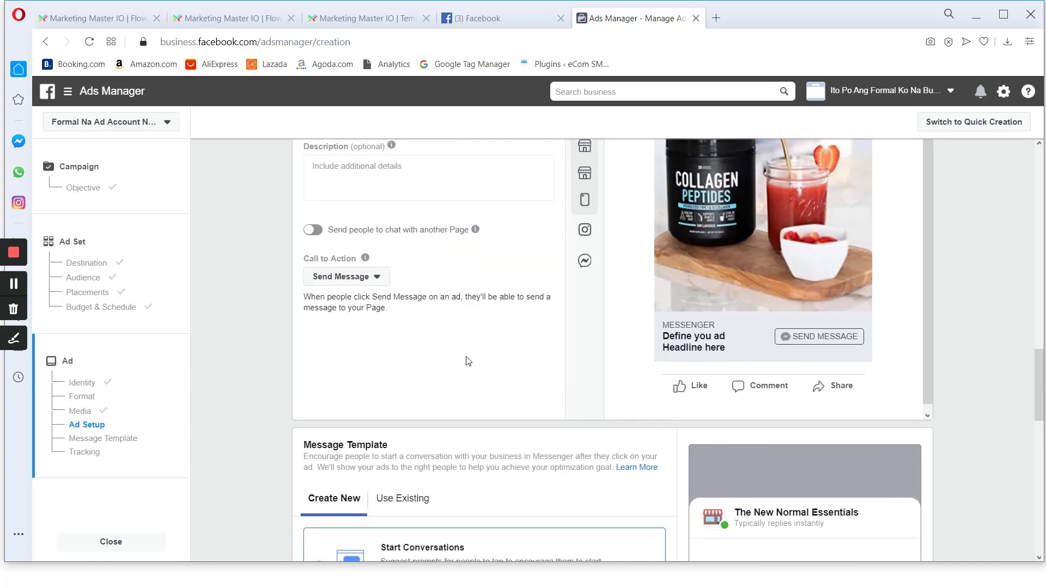
scroll(495, 359, down, 7)
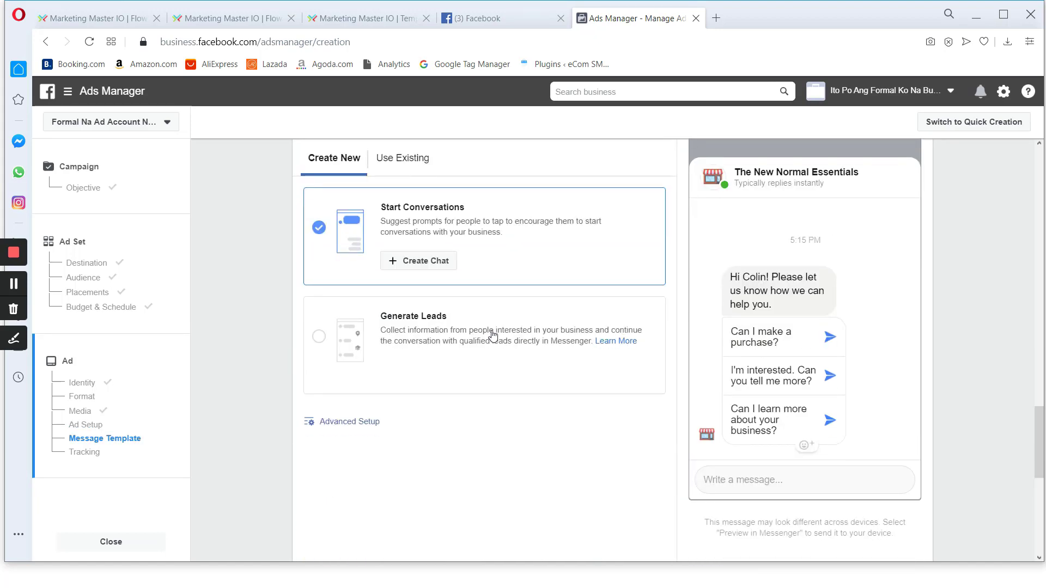
scroll(490, 330, up, 1)
drag(388, 173, 302, 173)
click(417, 183)
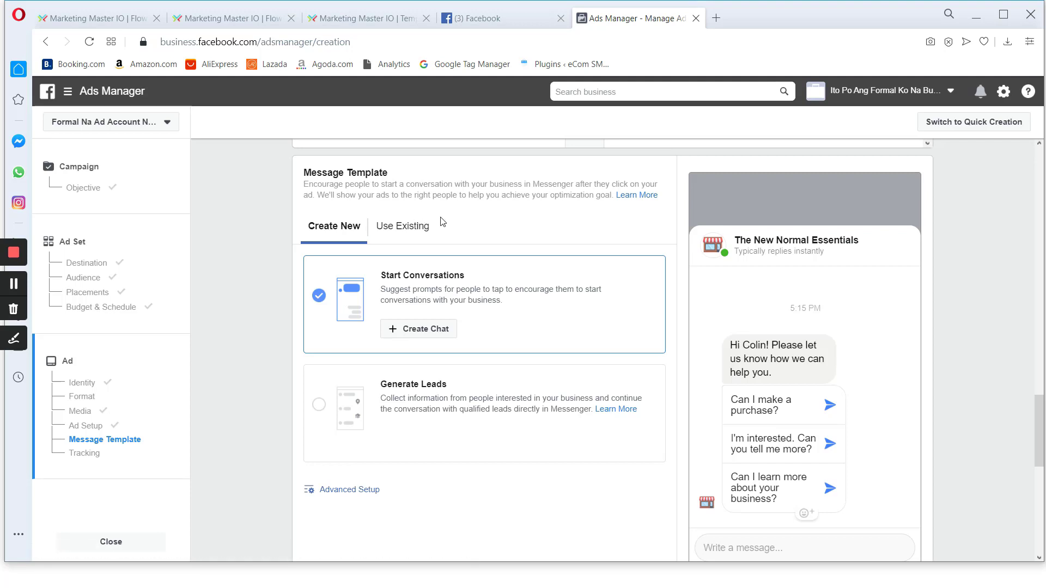
key(ctrl+Tab)
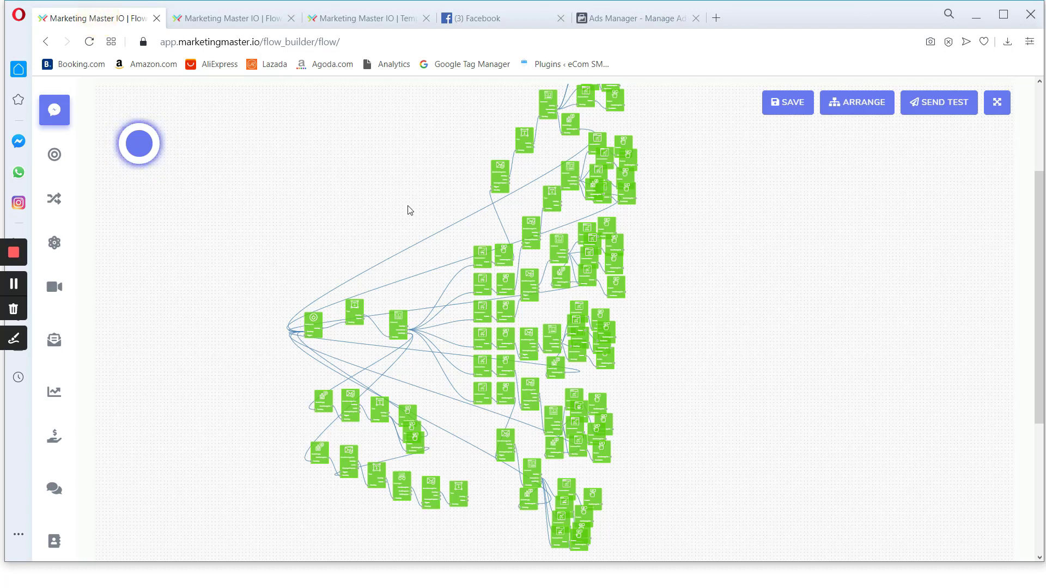
click(615, 19)
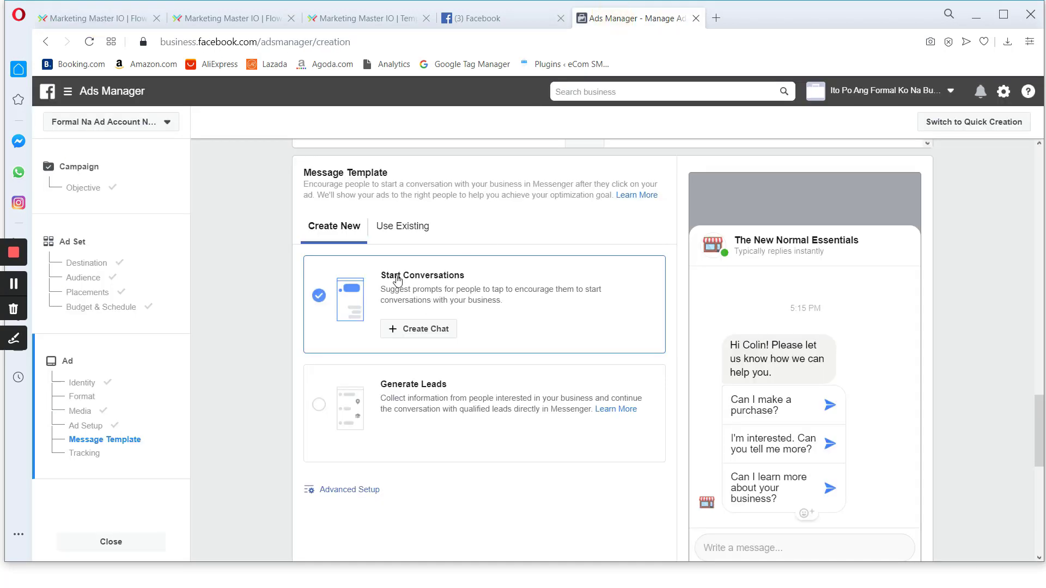
Check the existing message template option, then create a new Start Conversations chat and begin editing its greeting
click(402, 232)
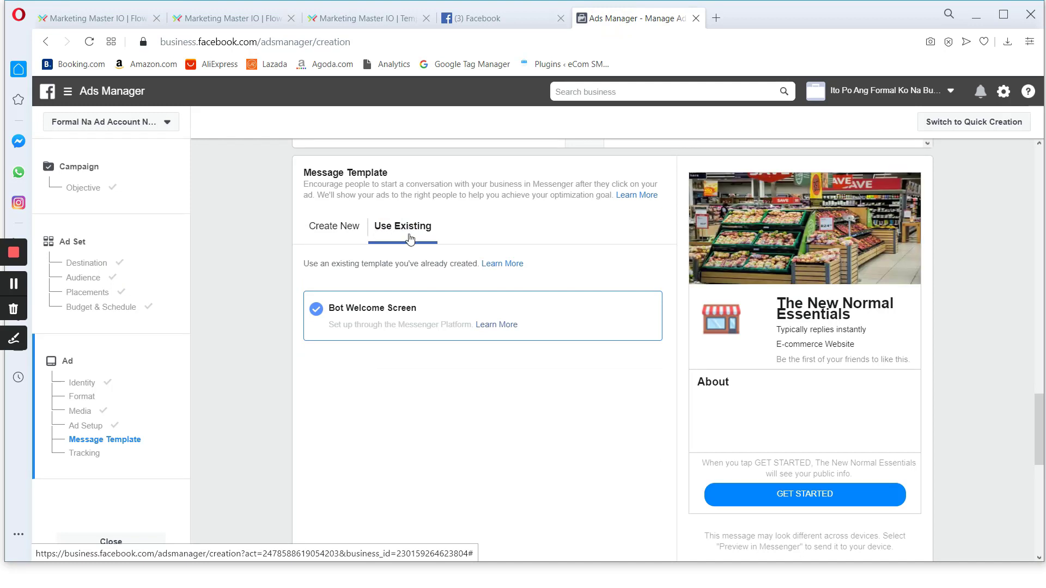
click(328, 226)
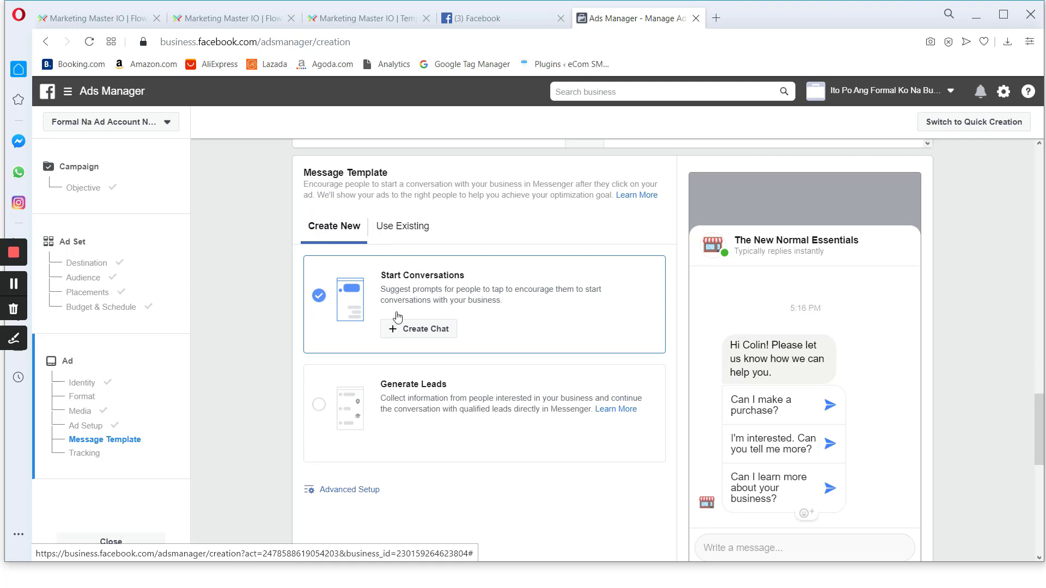
click(416, 333)
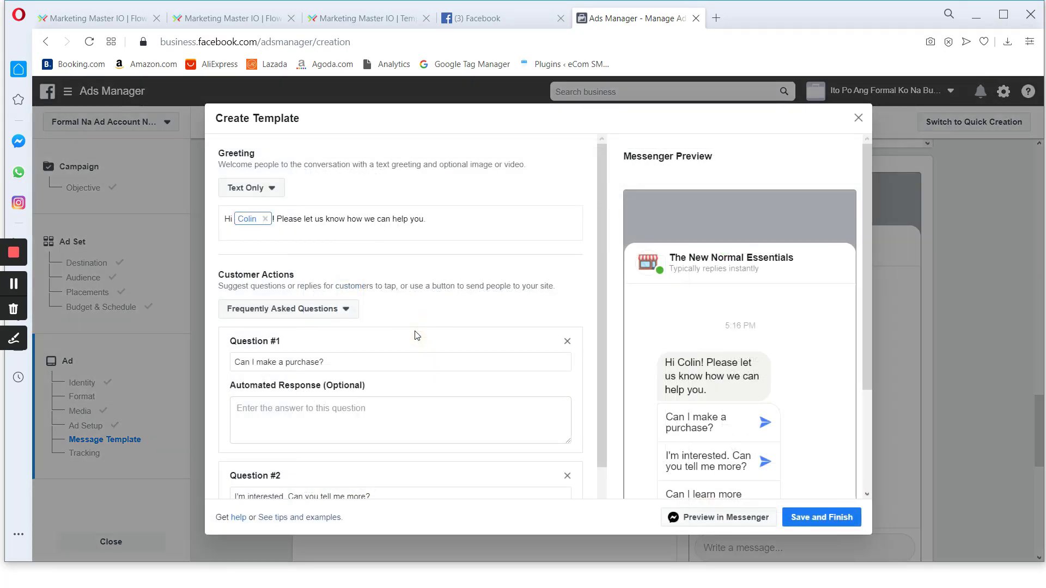
click(311, 235)
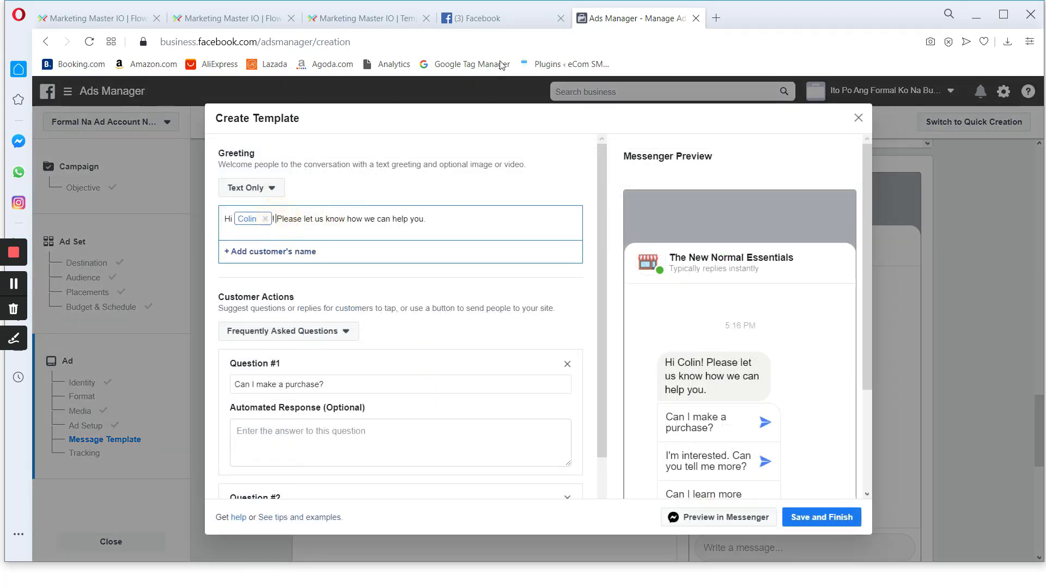
Switch to Facebook and copy the promo message in The New Normal Essentials chat, from "This is from New Normal Essetials" to "buttons below"
click(492, 20)
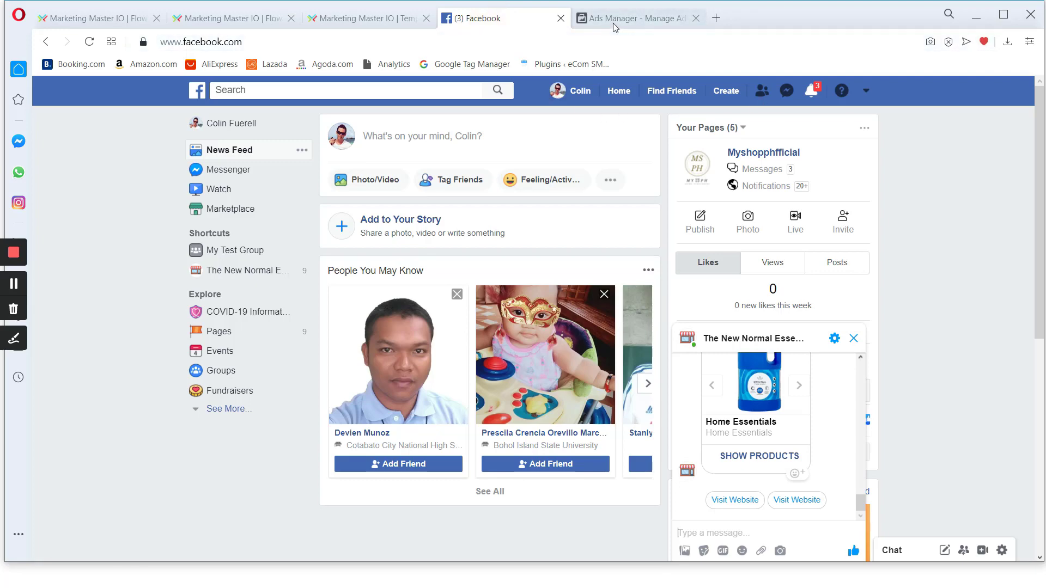
click(610, 18)
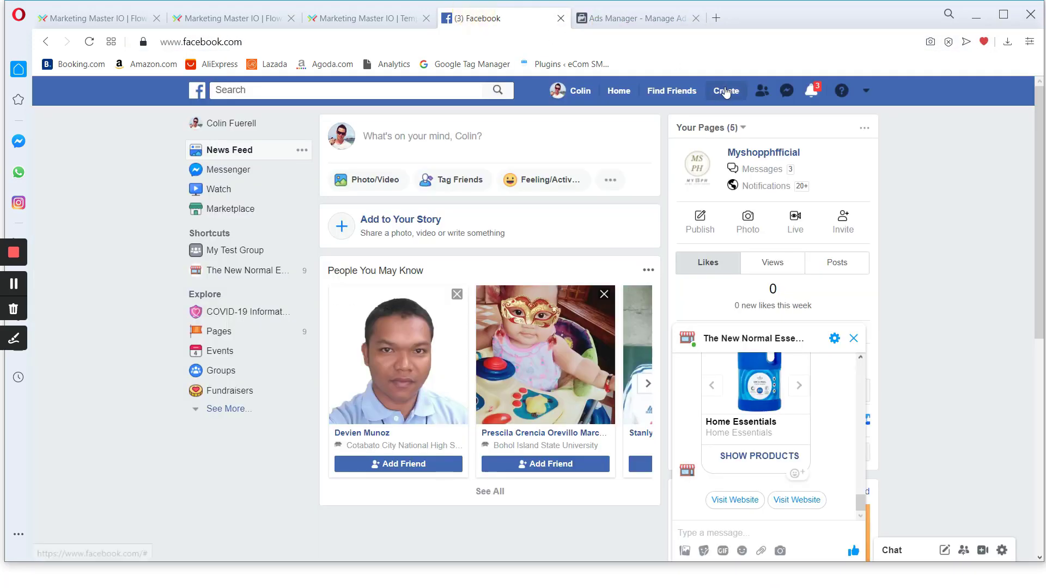
click(619, 25)
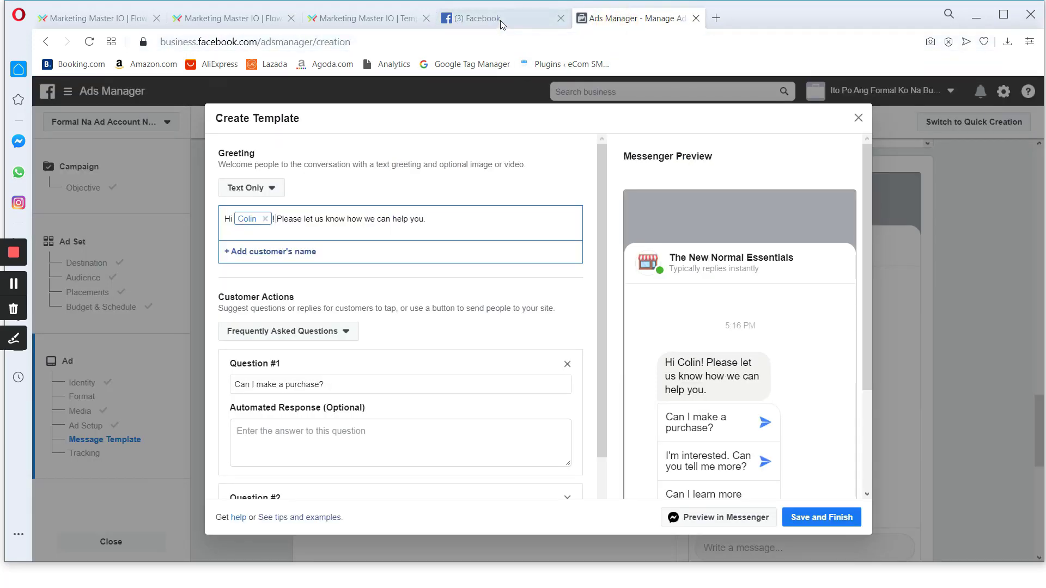
click(479, 18)
click(787, 90)
click(668, 141)
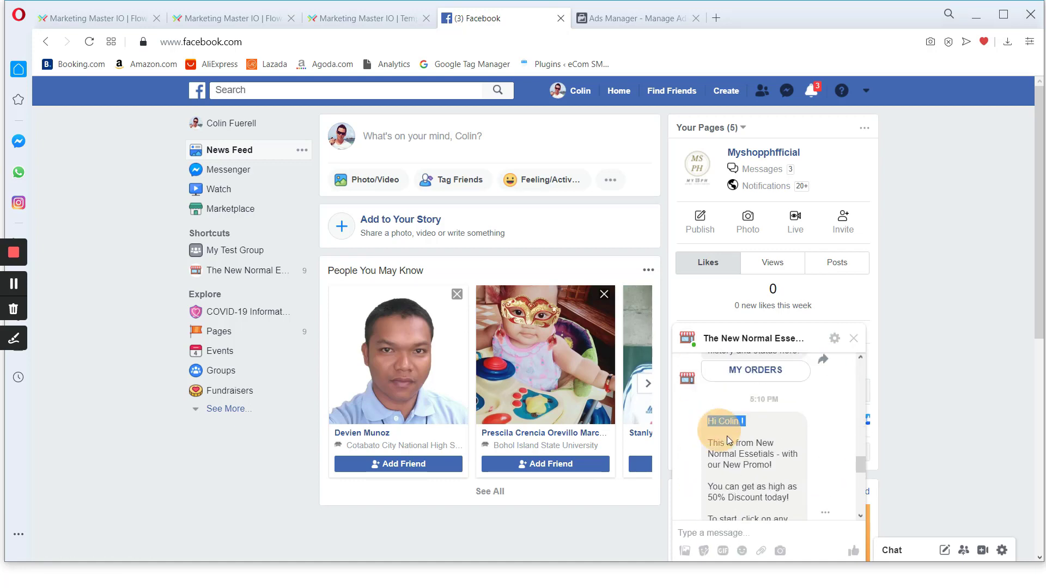
drag(714, 443, 773, 466)
drag(759, 411, 772, 450)
key(ctrl+c)
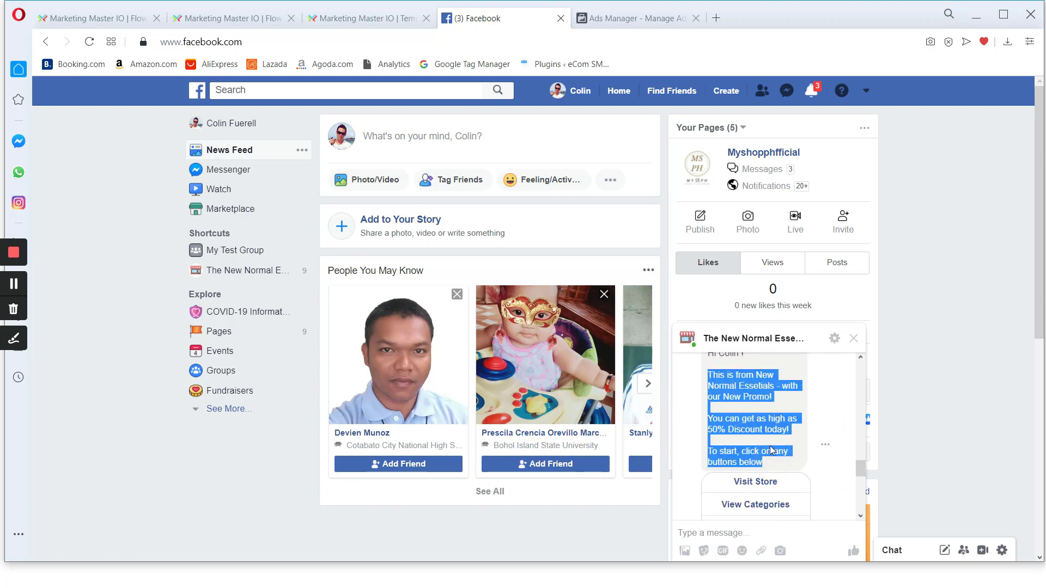
Return to Ads Manager and replace "Please let us know how we can help you." with the copied promo message, one blank line below the salutation
click(621, 20)
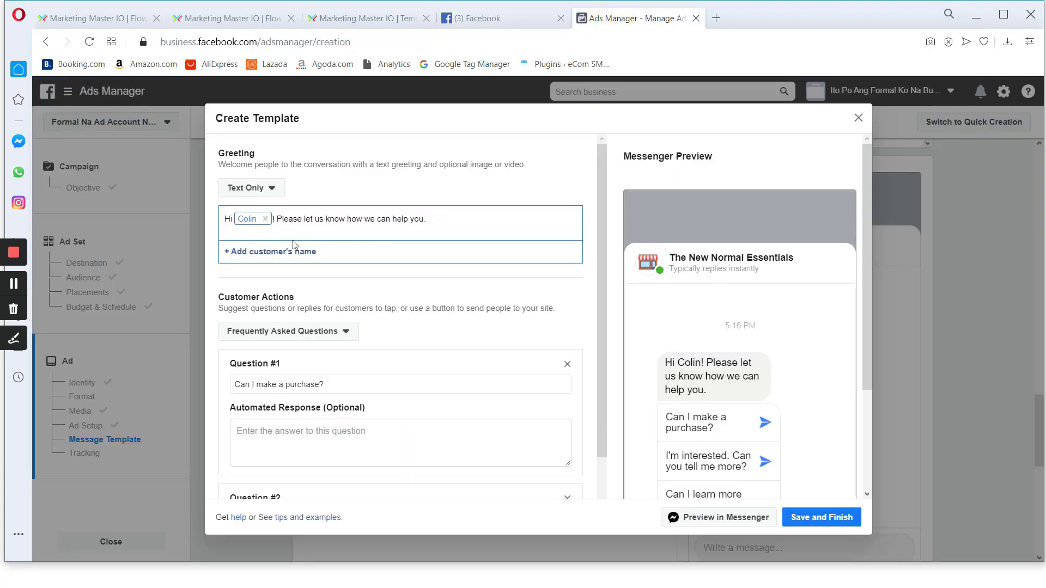
key(Return)
key(Return)
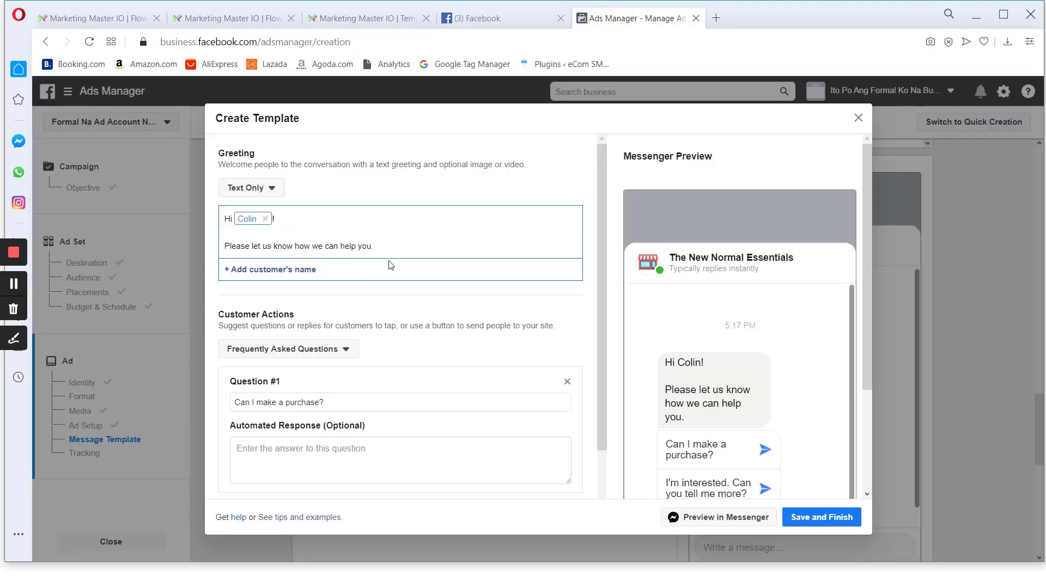
drag(376, 246, 218, 247)
key(ctrl+v)
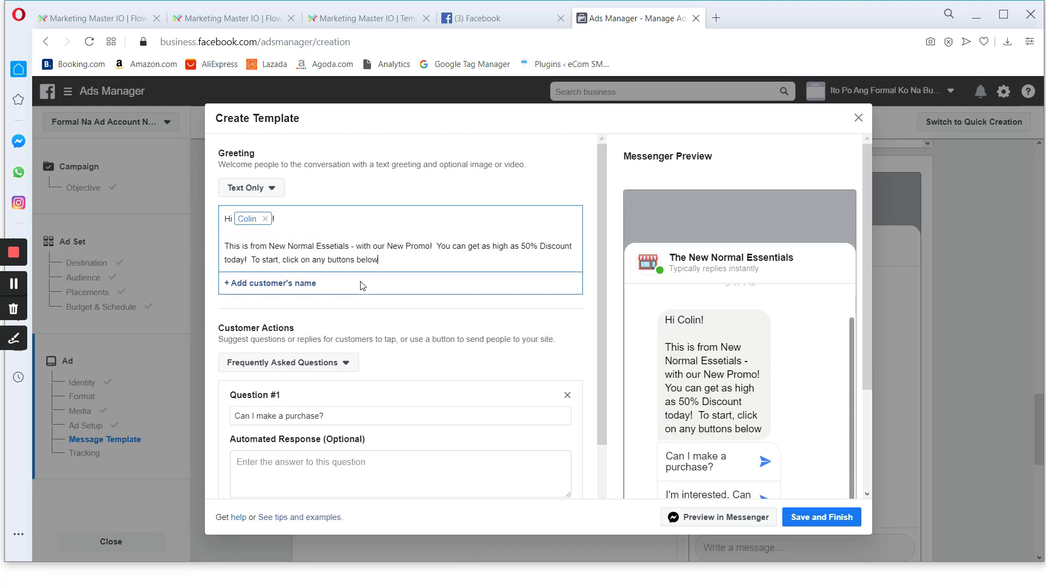
Split the greeting's promo message into separate paragraphs at "You can get as high as 50% Discount today!" and "To start, click on any buttons below"
click(438, 246)
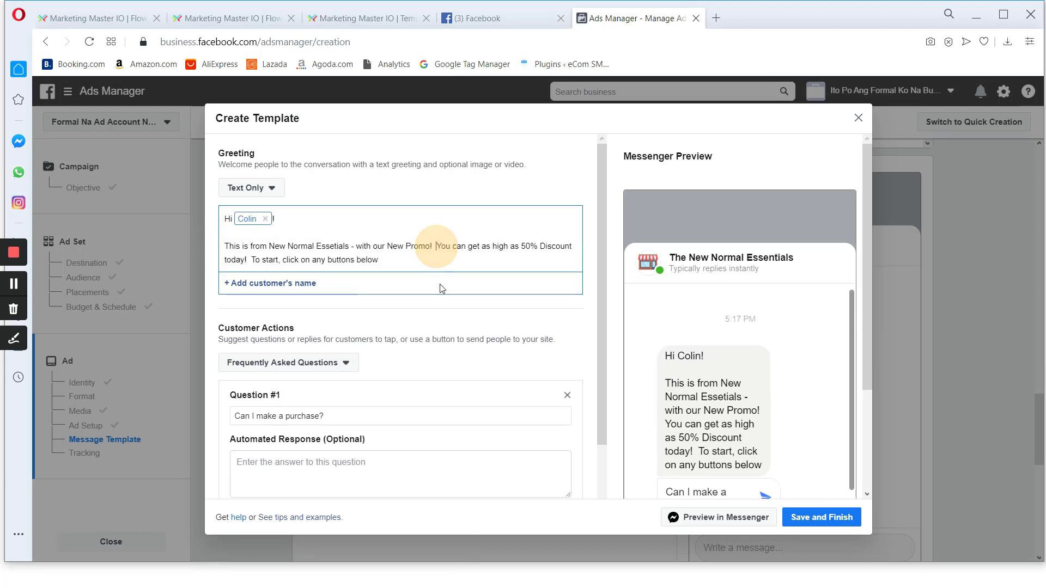
key(BackSpace)
key(BackSpace)
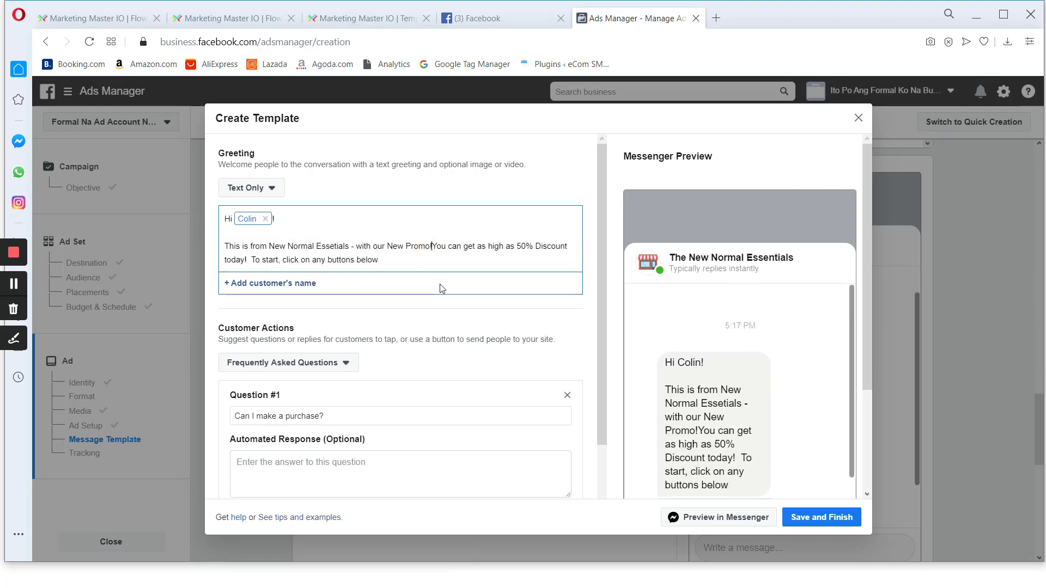
key(Return)
key(Return)
click(392, 272)
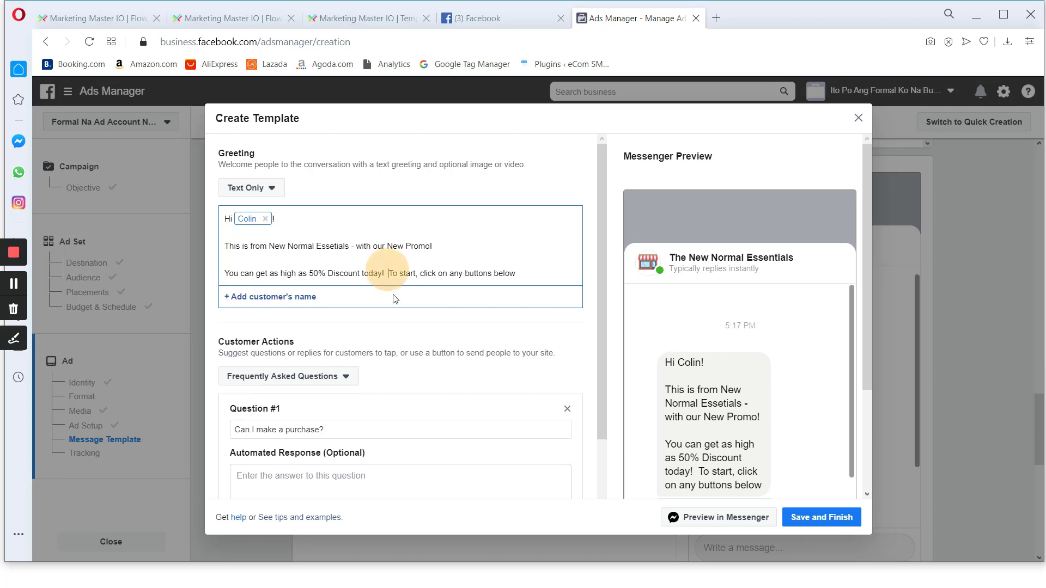
key(BackSpace)
key(BackSpace)
key(Return)
key(Return)
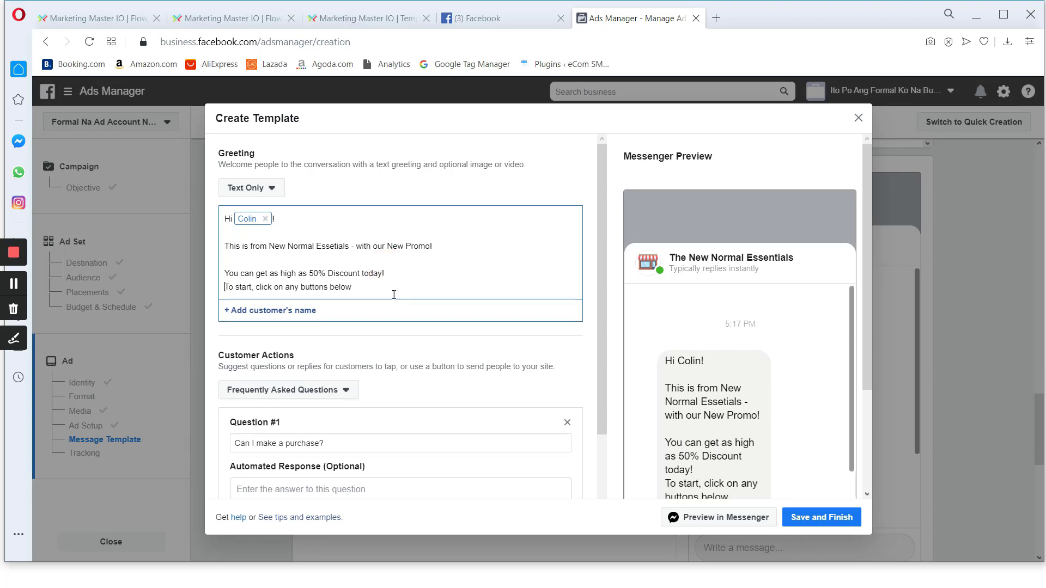
click(402, 299)
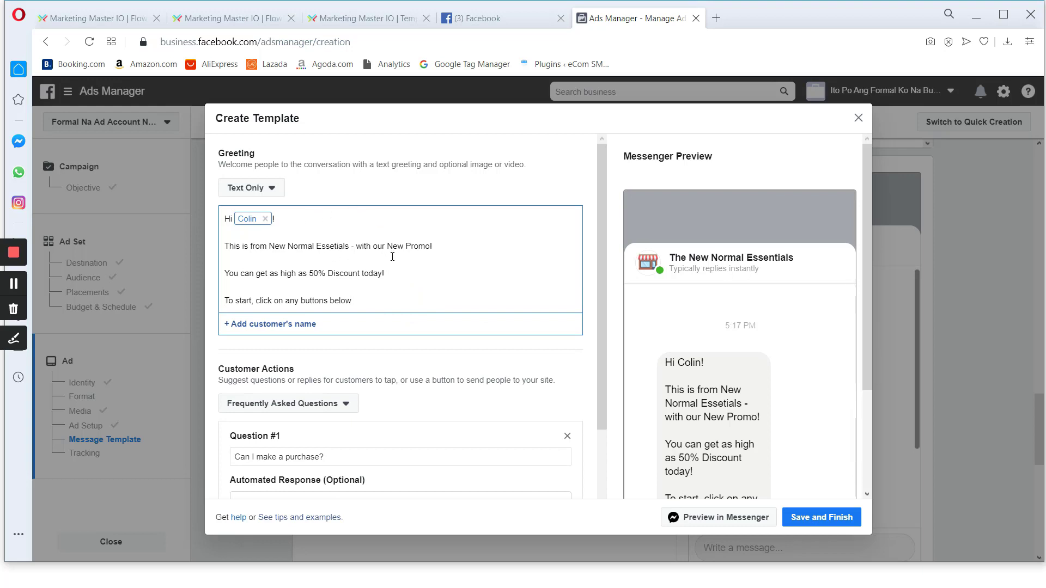
scroll(437, 404, down, 3)
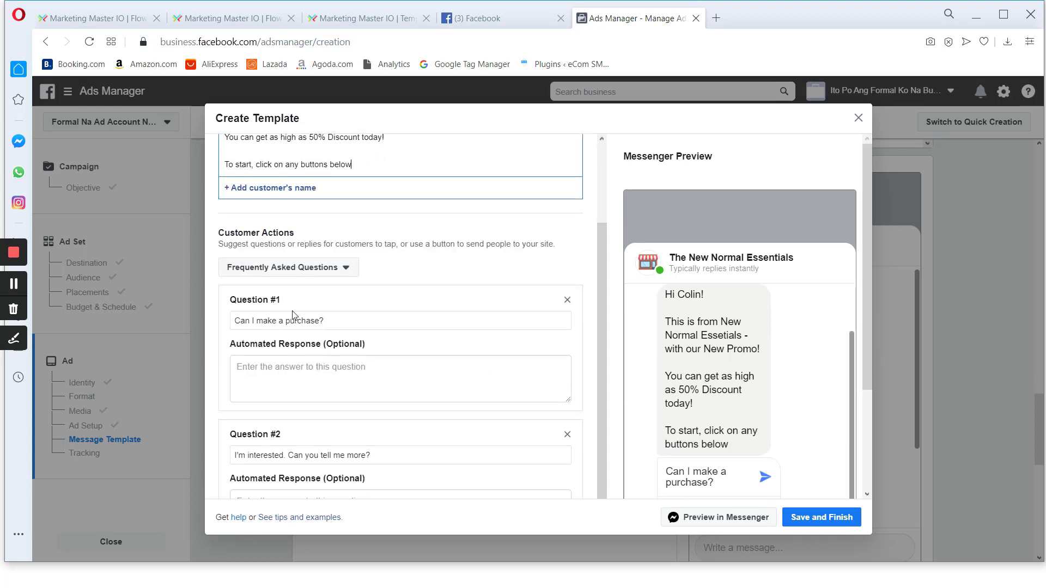
Replace the text of Question #1 under the customer actions with "I want to Visit Store"
click(344, 318)
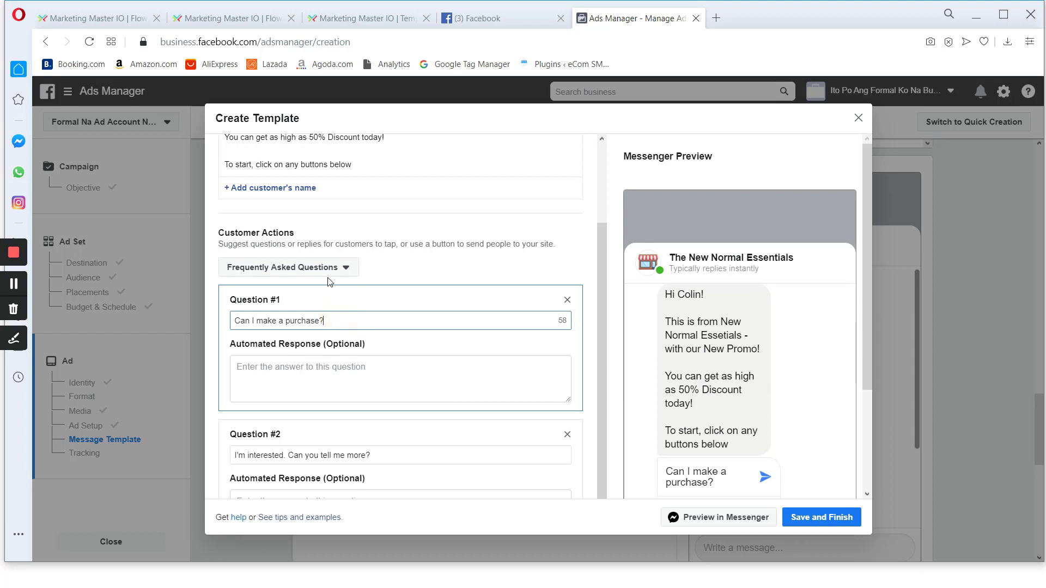
scroll(796, 360, down, 1)
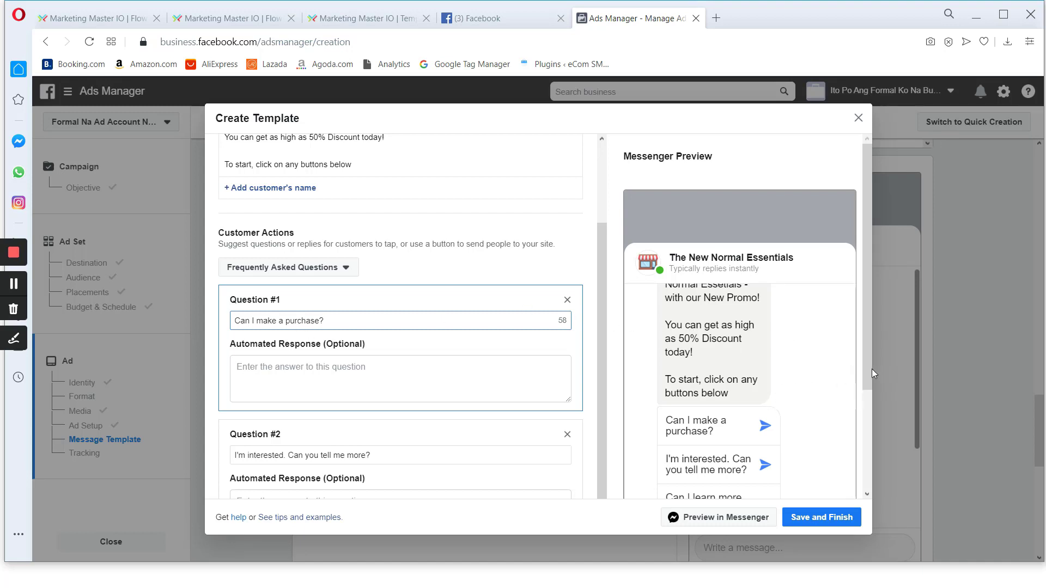
drag(872, 370, 867, 466)
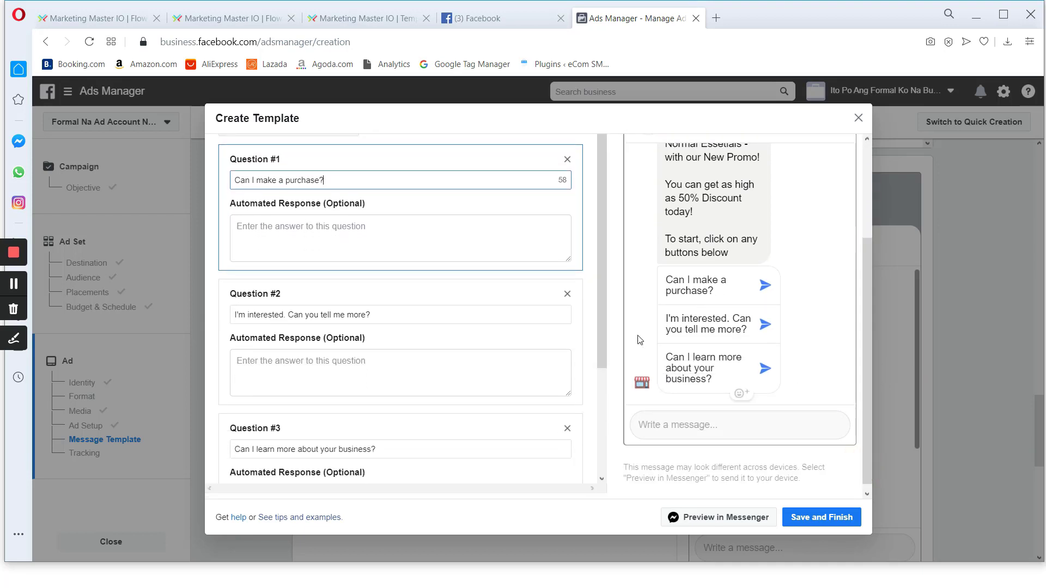
scroll(419, 374, up, 3)
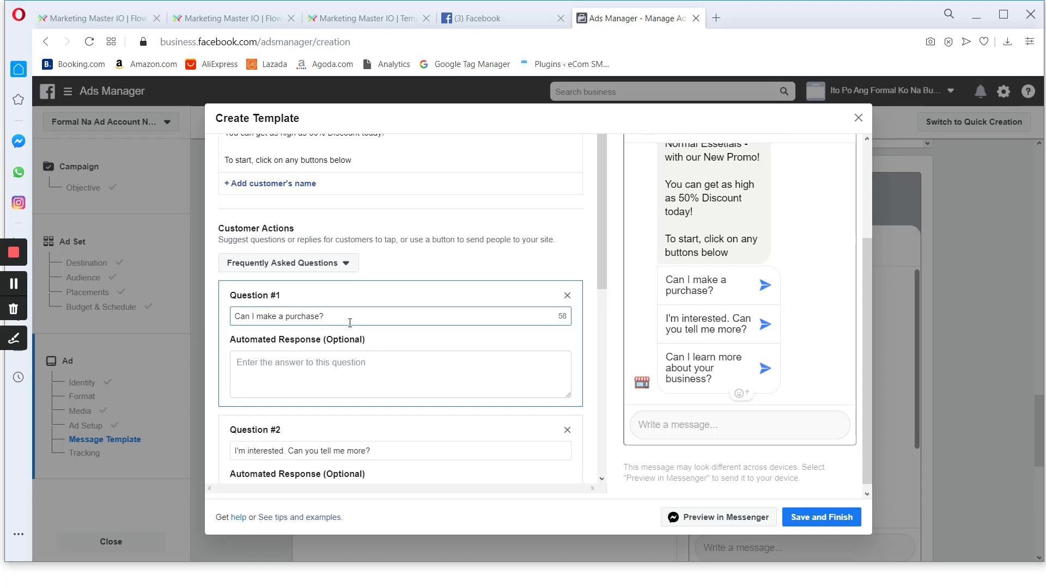
drag(350, 323, 235, 316)
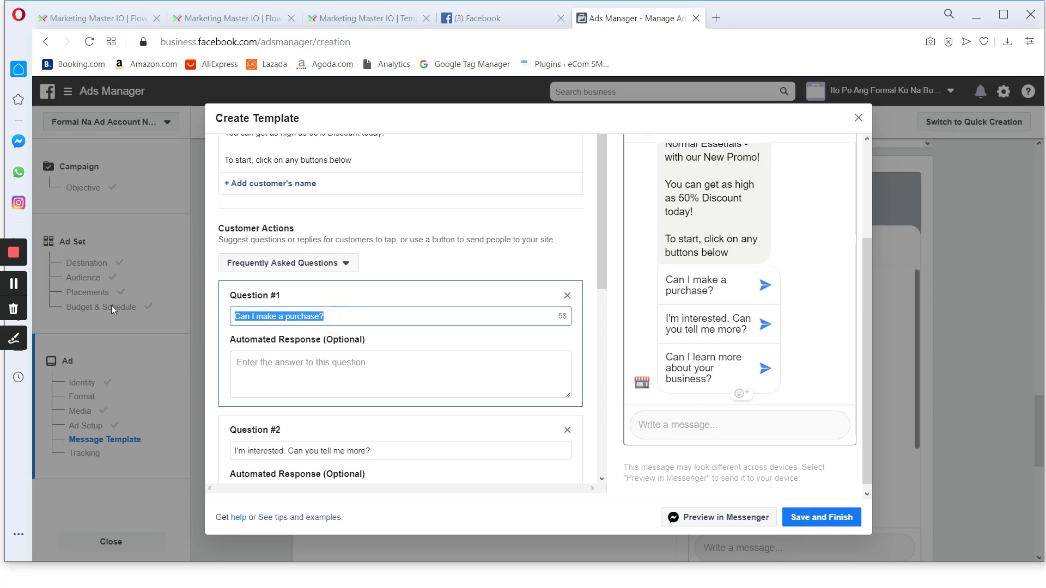
text(I want to Visit Store)
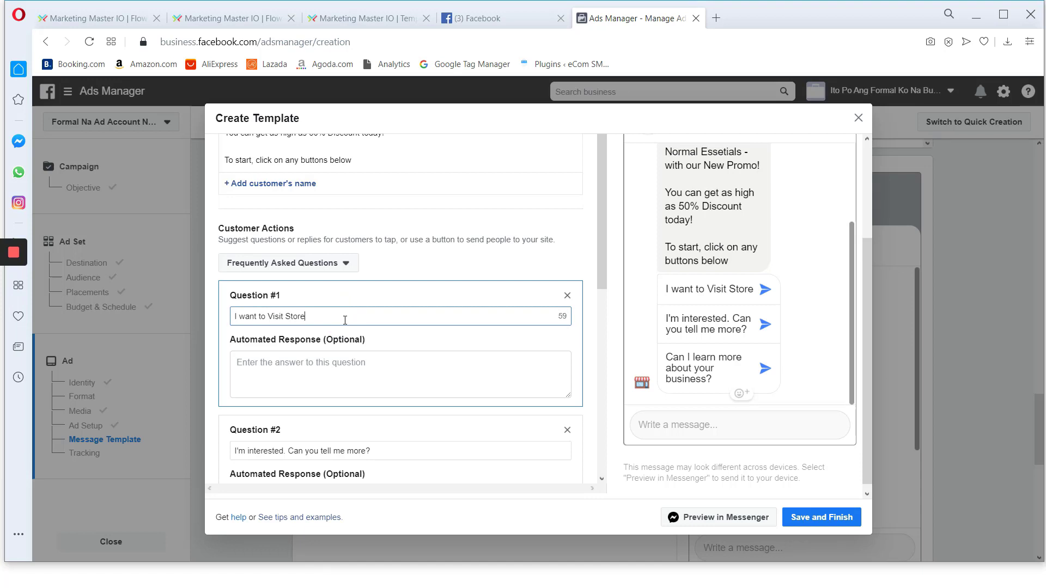
Replace the text of Question #2 with "I want to view Categories"
scroll(344, 321, down, 1)
drag(373, 382, 237, 390)
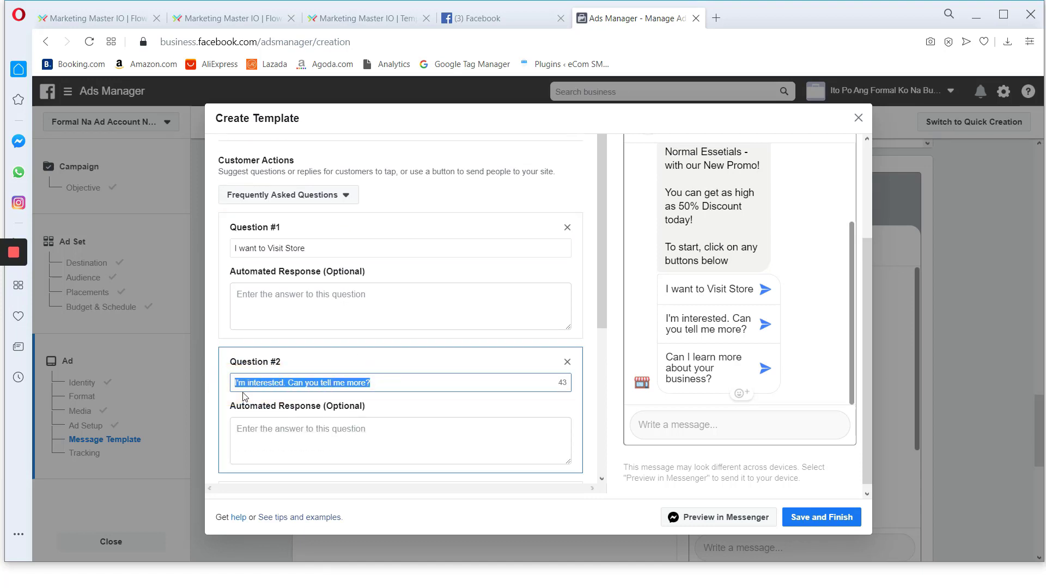
text(I)
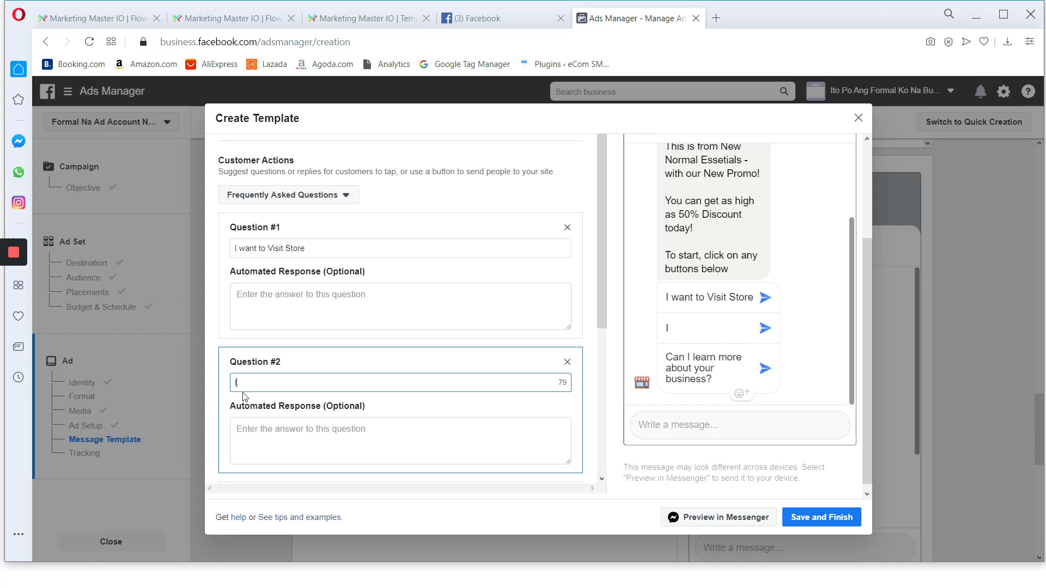
text( want o iew Categ)
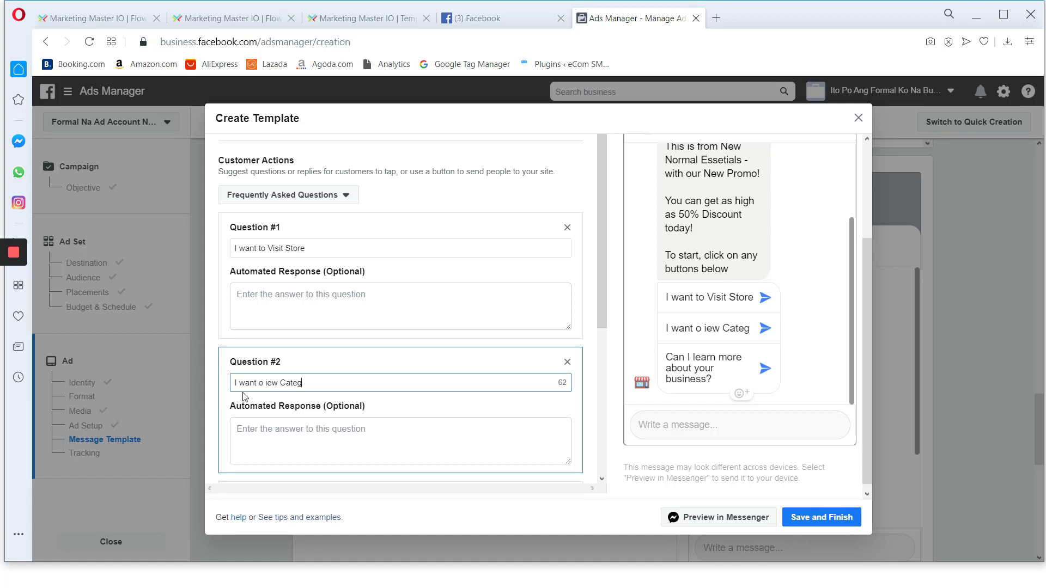
text(ories)
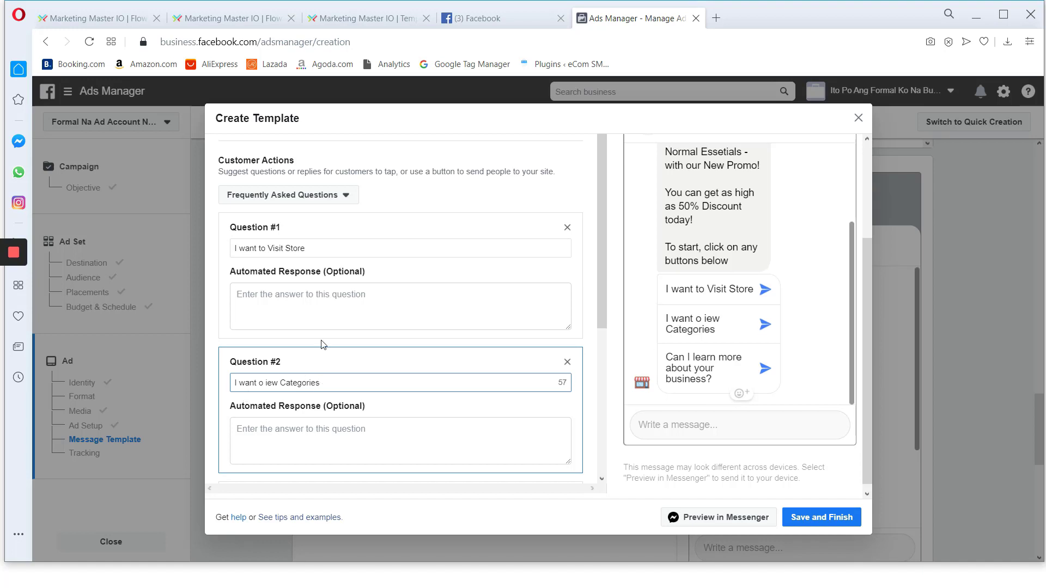
scroll(326, 360, down, 2)
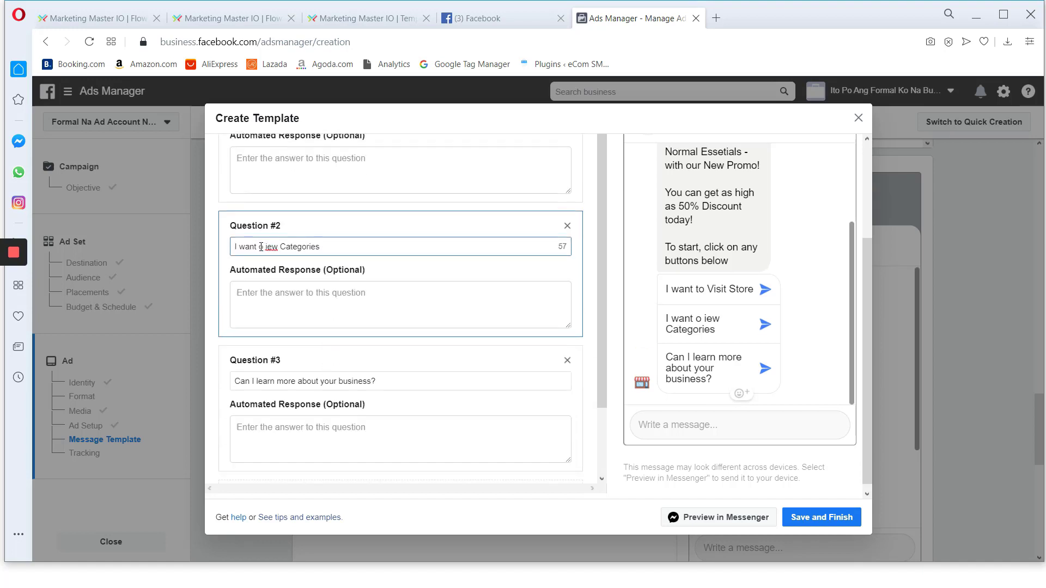
text(t)
double_click(272, 247)
text(view)
click(290, 263)
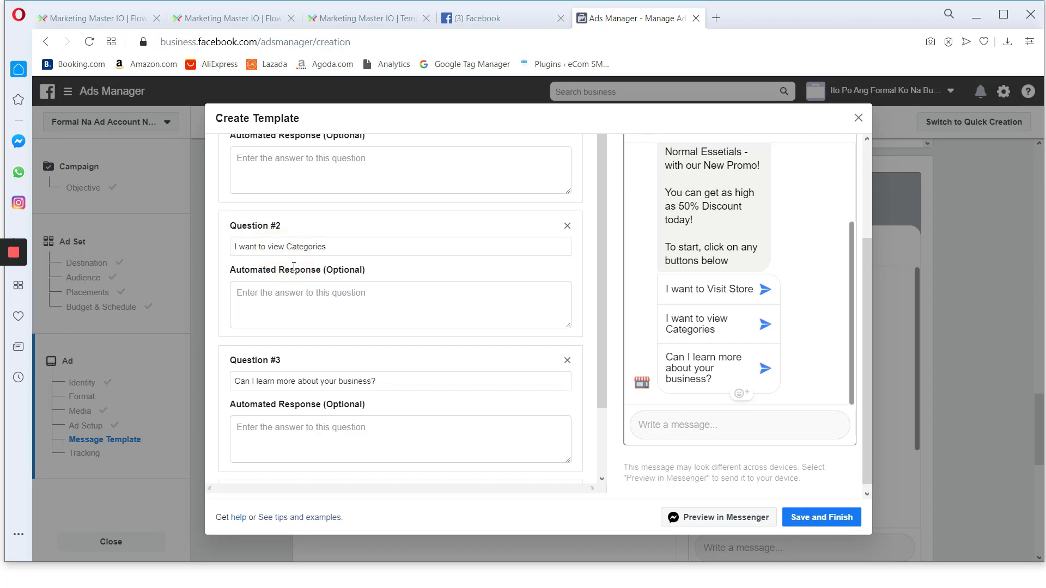
Replace the text of Question #3 with "I want to chat with An Agent"
scroll(292, 267, down, 1)
click(381, 312)
drag(381, 313, 239, 312)
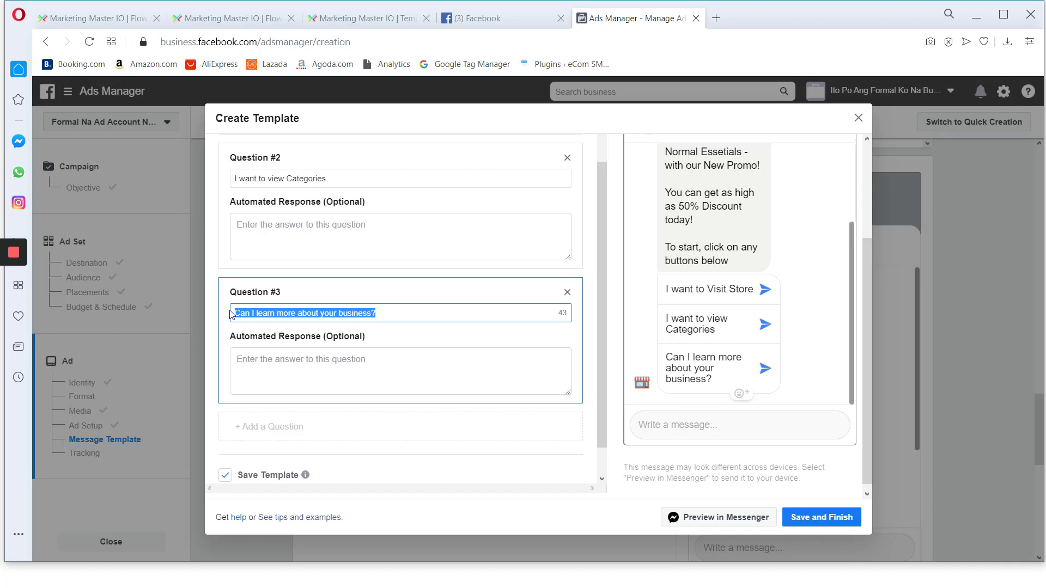
text(I want to chat with An Agent)
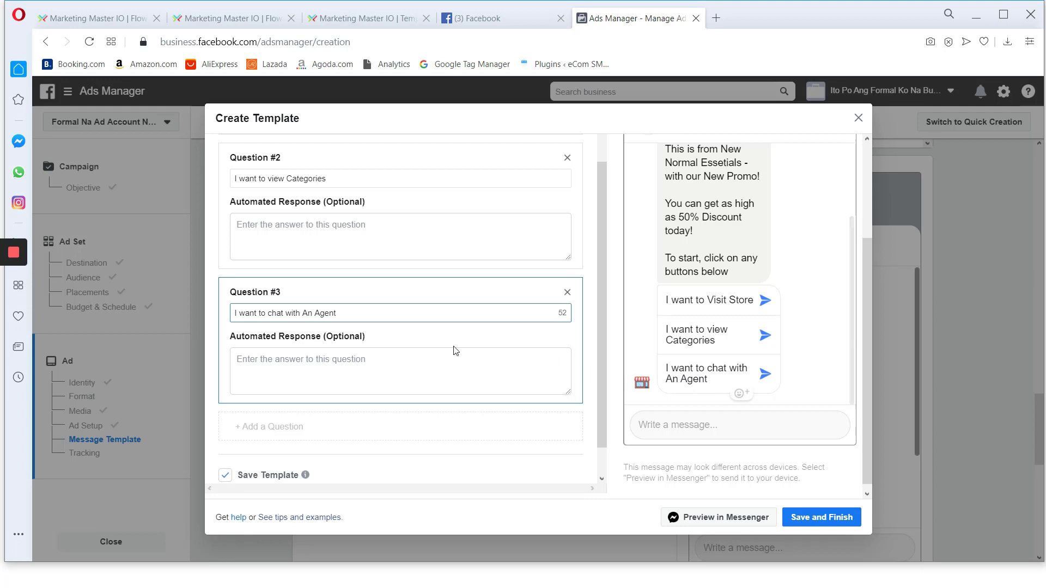
Review the wording of the three customer questions and compare them with the buttons in the Messenger preview
scroll(397, 357, down, 1)
scroll(392, 356, up, 5)
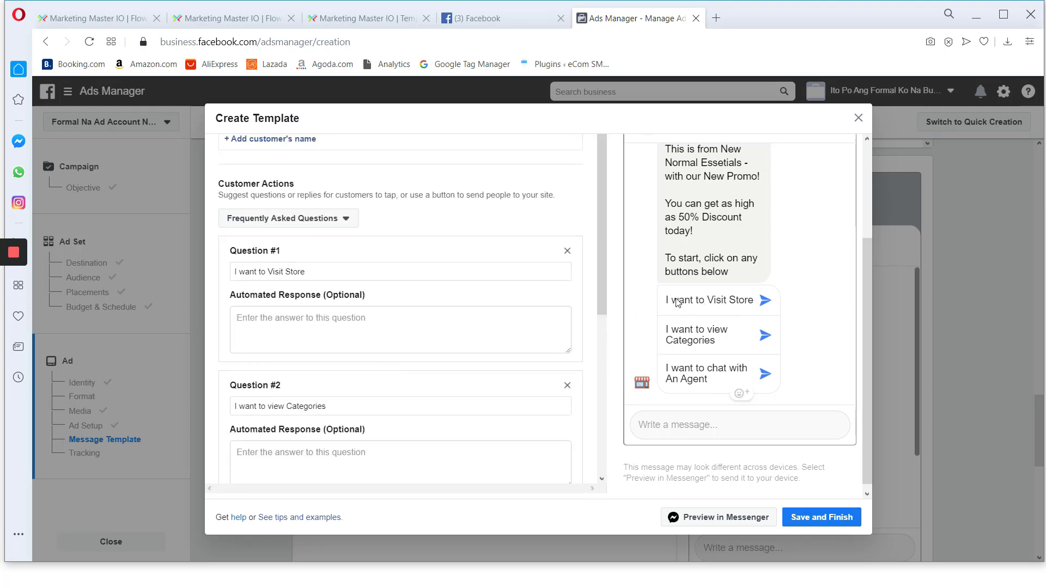
scroll(413, 299, down, 2)
scroll(369, 322, up, 2)
click(300, 271)
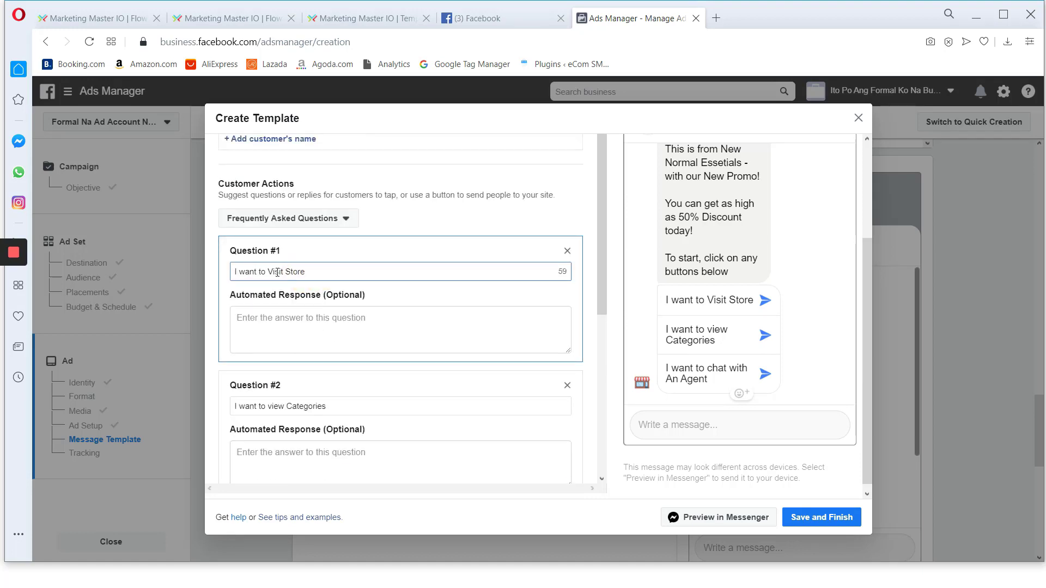
drag(332, 275, 233, 272)
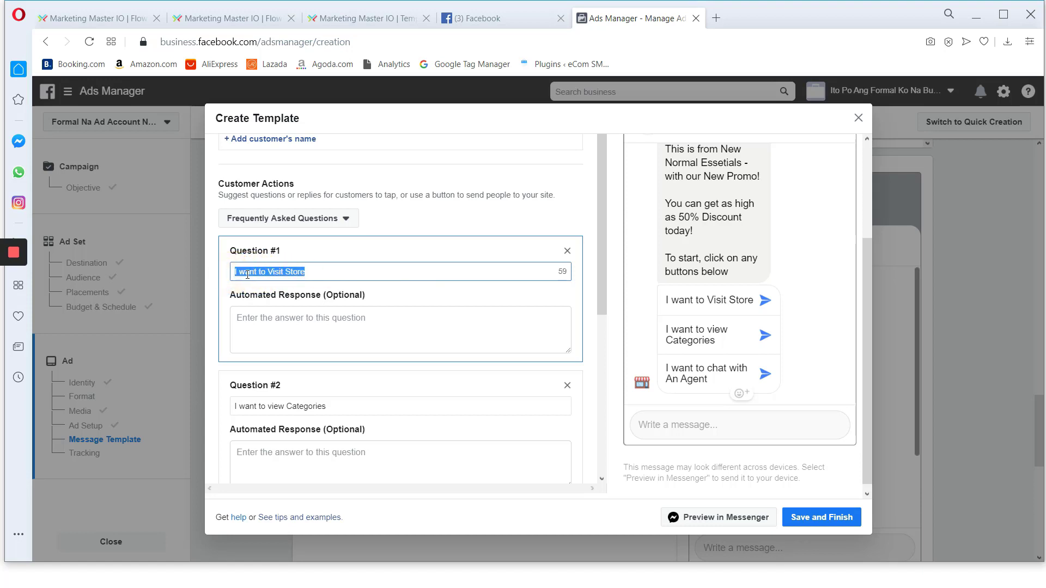
click(250, 274)
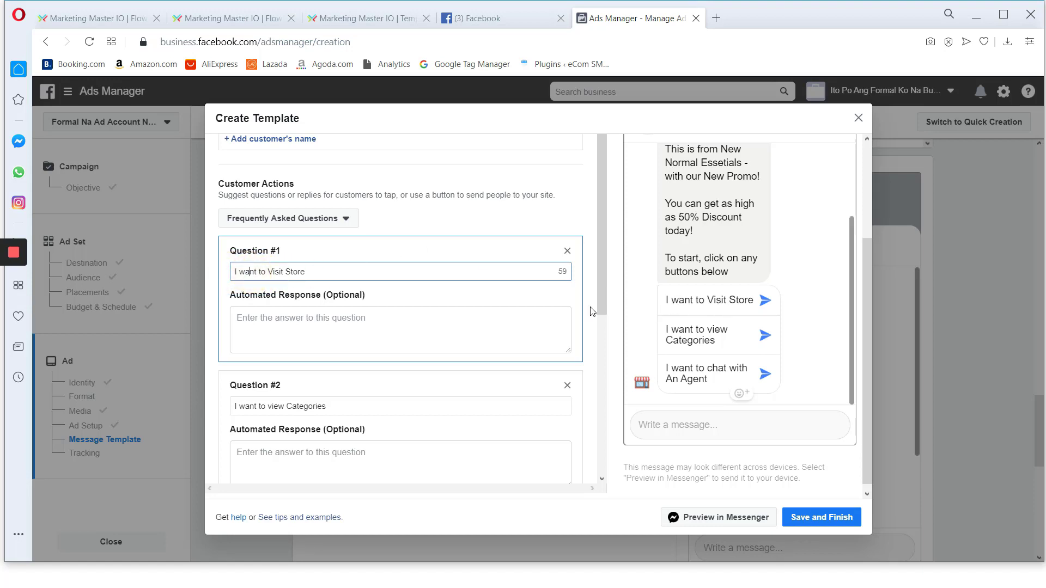
scroll(701, 313, up, 2)
scroll(701, 313, down, 2)
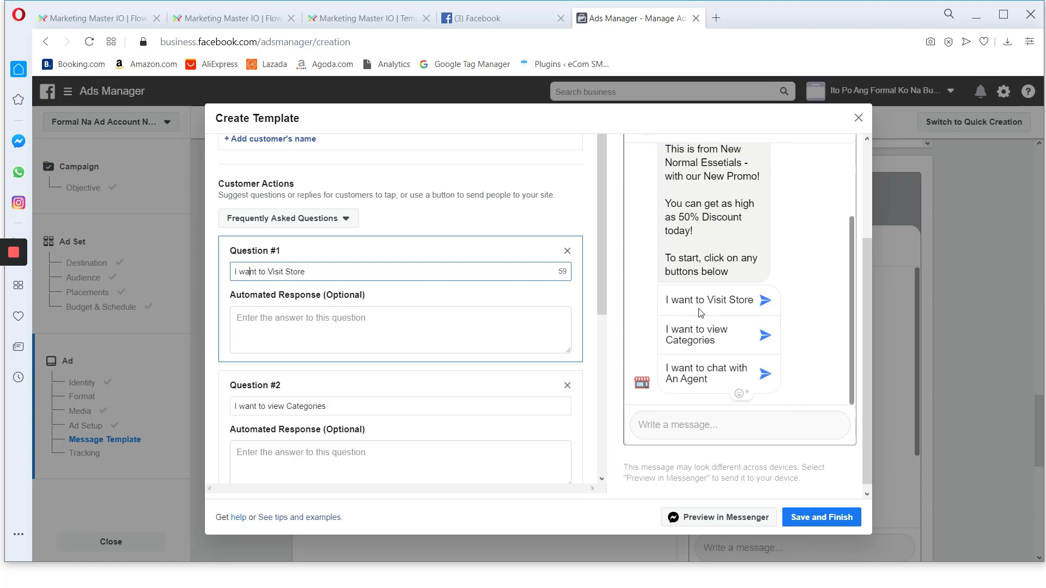
click(328, 272)
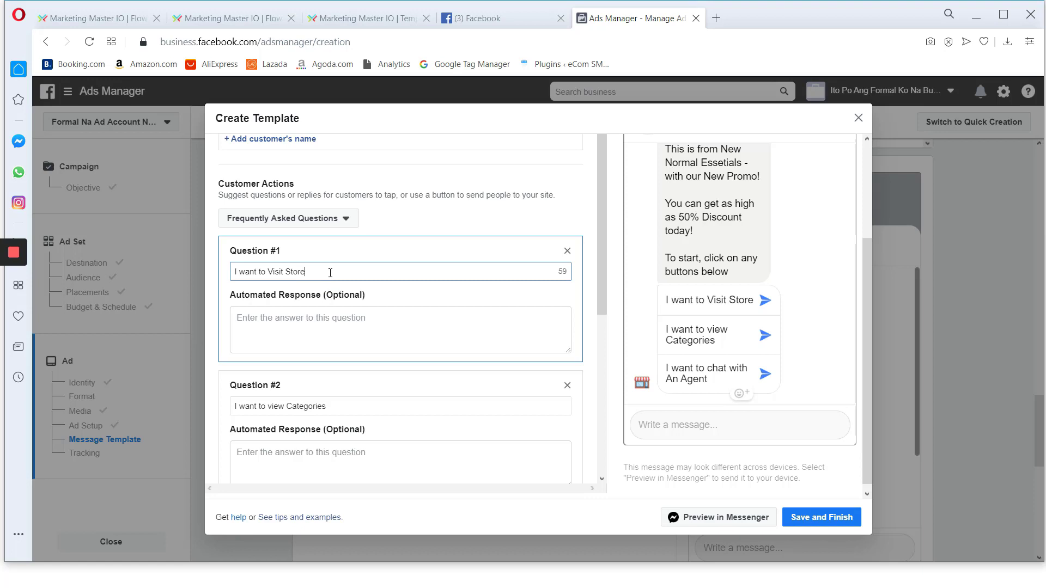
scroll(718, 330, up, 2)
scroll(729, 329, down, 2)
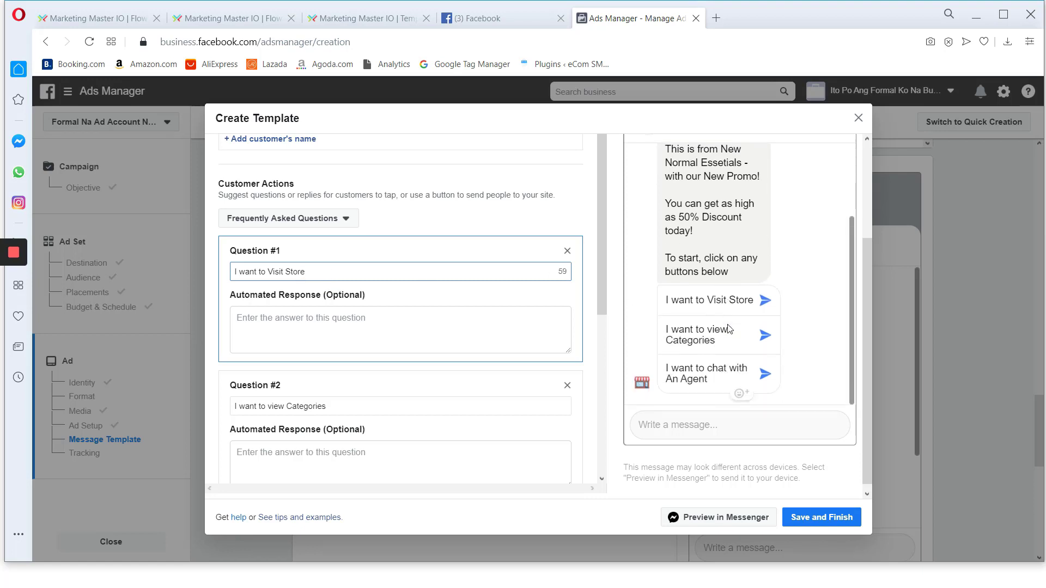
drag(327, 272, 233, 275)
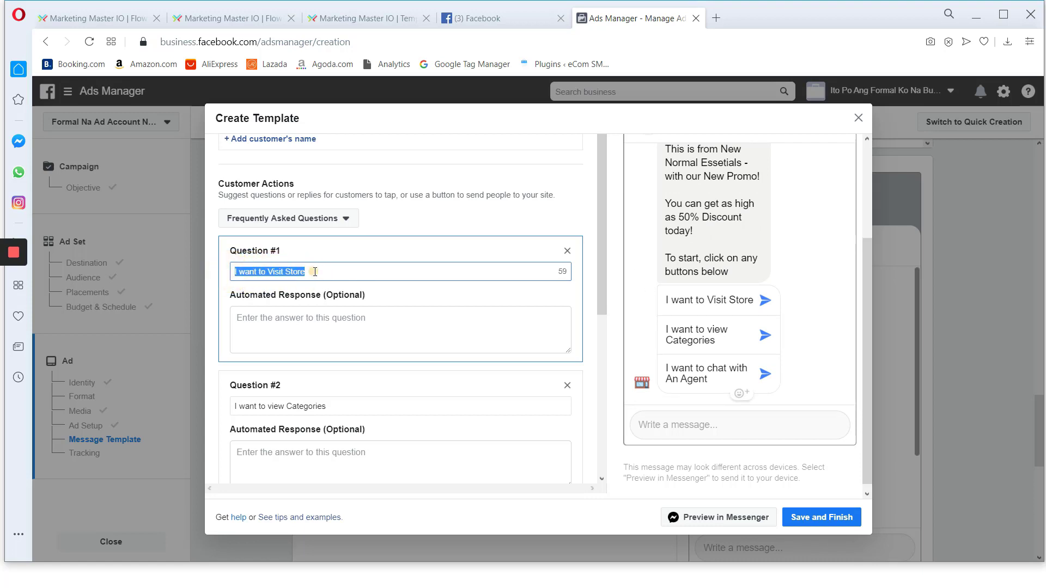
drag(315, 272, 234, 271)
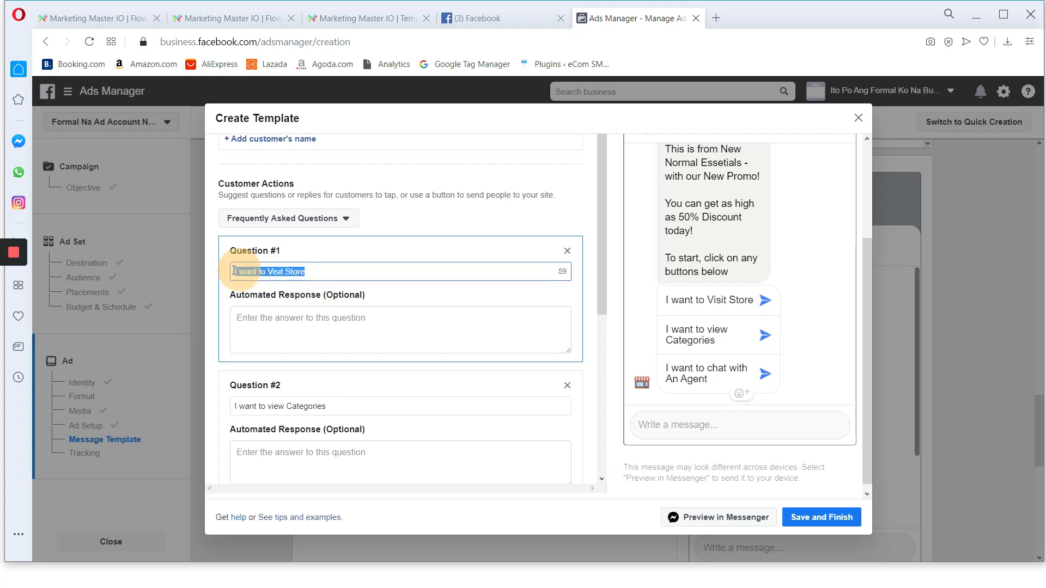
scroll(234, 270, down, 1)
drag(327, 338, 248, 341)
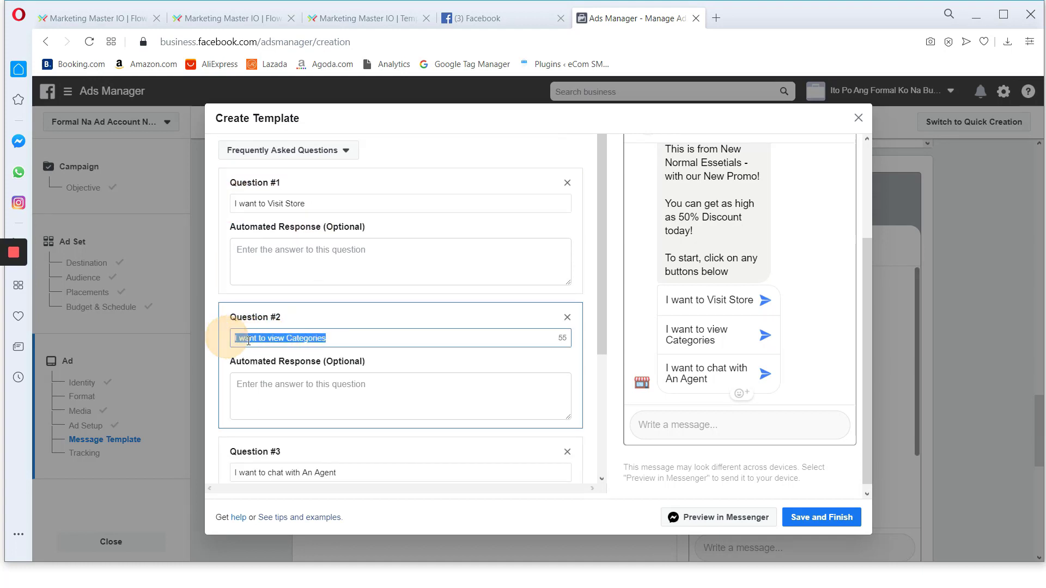
scroll(273, 342, down, 2)
drag(338, 337, 231, 336)
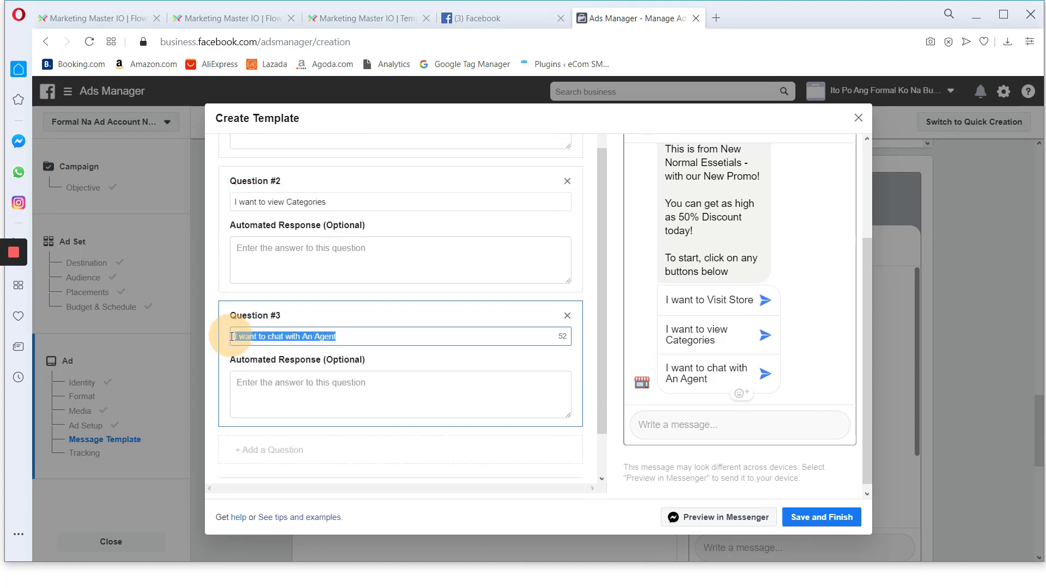
scroll(316, 350, up, 2)
Copy the Question #1 text "I want to Visit Store"
click(313, 203)
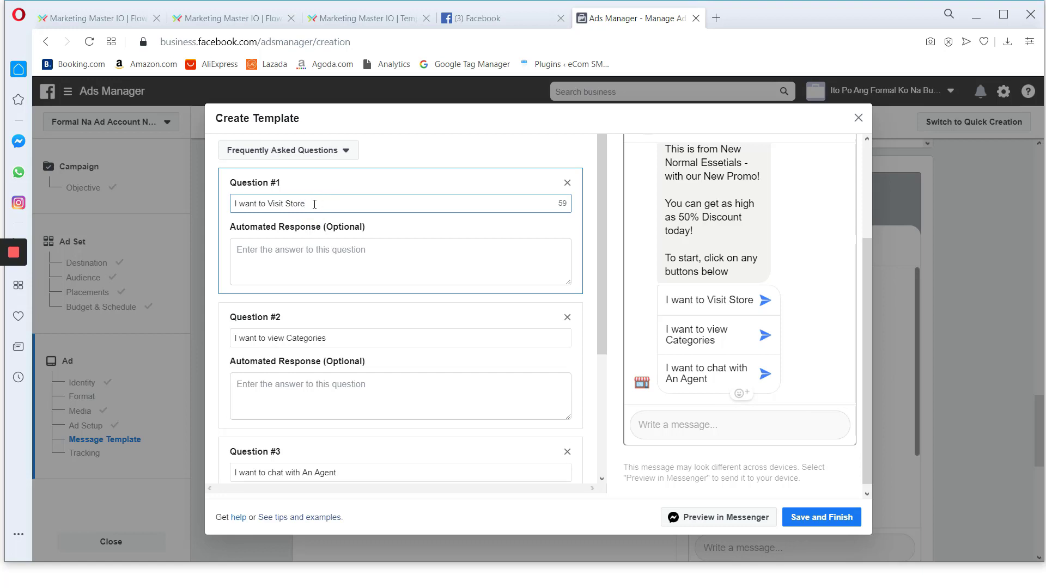
click(287, 204)
click(301, 204)
drag(304, 204, 234, 203)
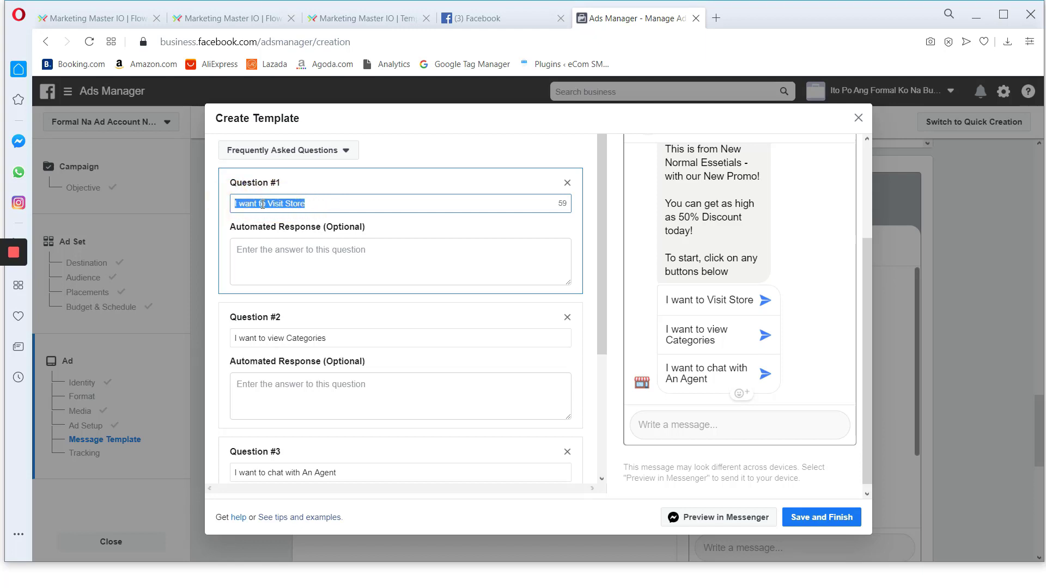
right_click(262, 204)
click(291, 250)
Switch to the Marketing Master IO flow and move the "ViewStore | NewEssentials" message set and its QuickReply apart to make room between them
click(107, 18)
scroll(280, 322, up, 5)
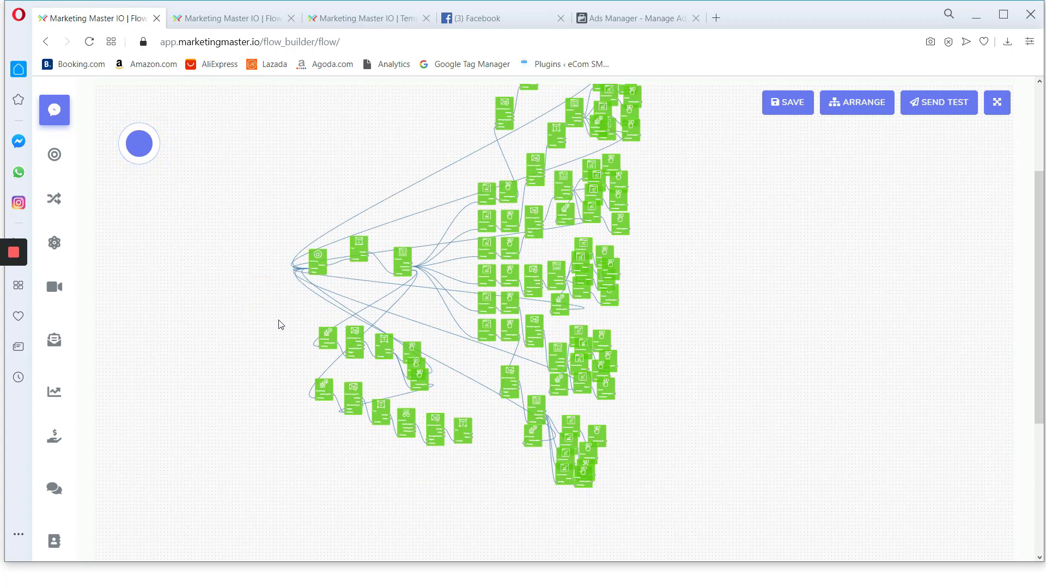
drag(408, 273, 414, 321)
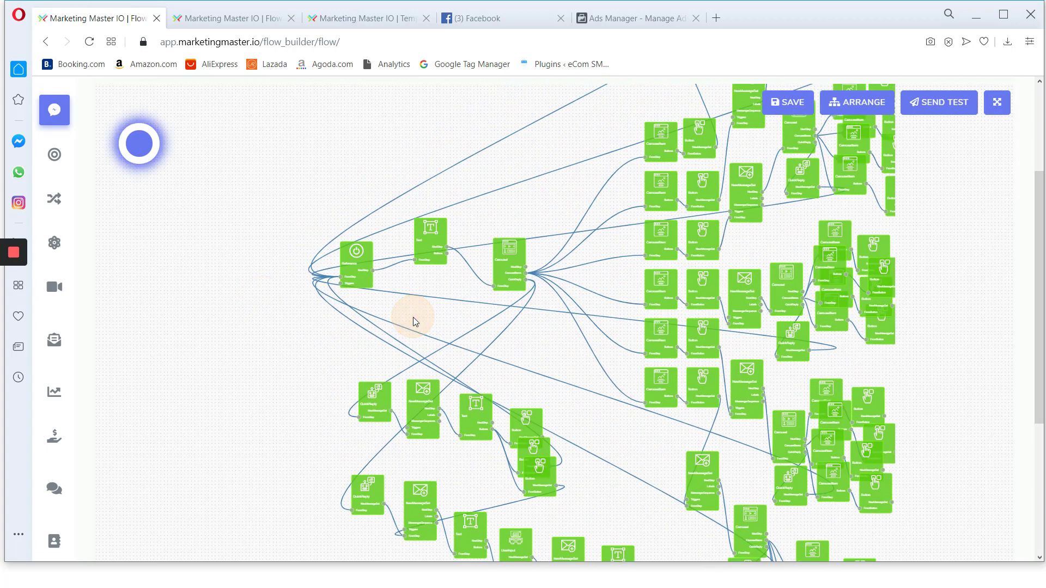
click(372, 264)
click(613, 18)
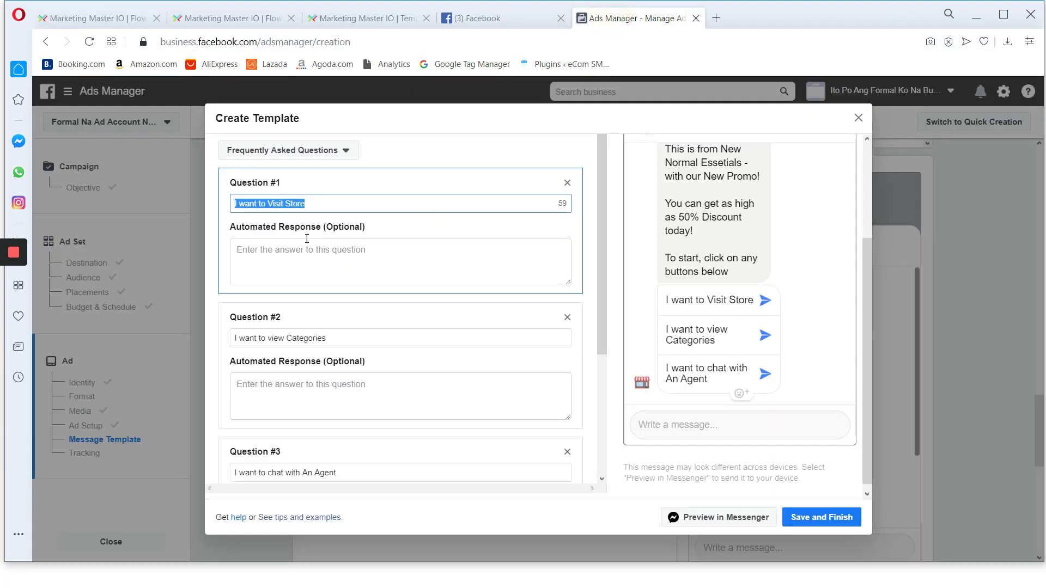
click(109, 18)
drag(327, 450, 310, 345)
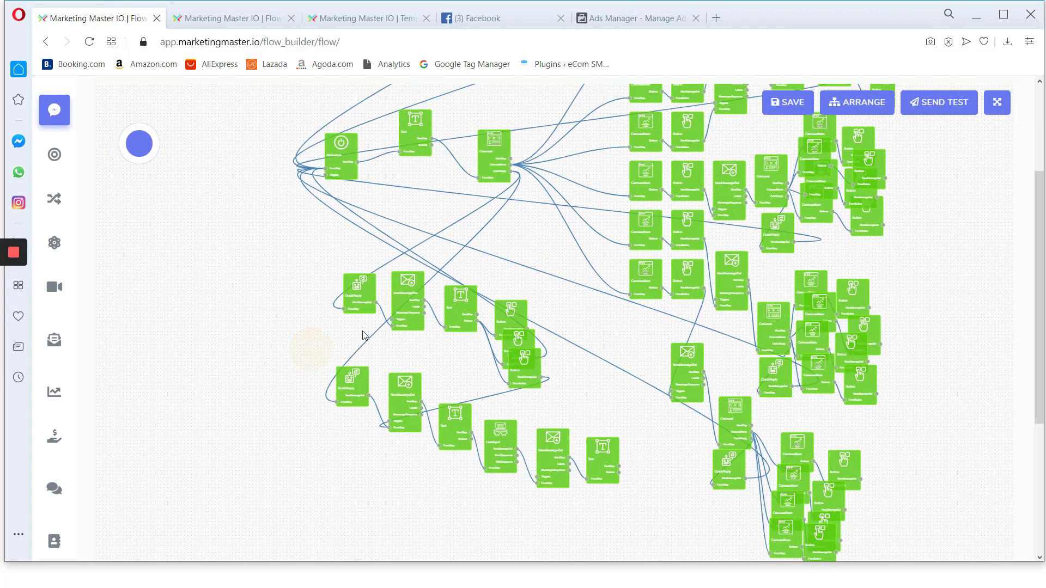
scroll(431, 346, up, 3)
click(430, 346)
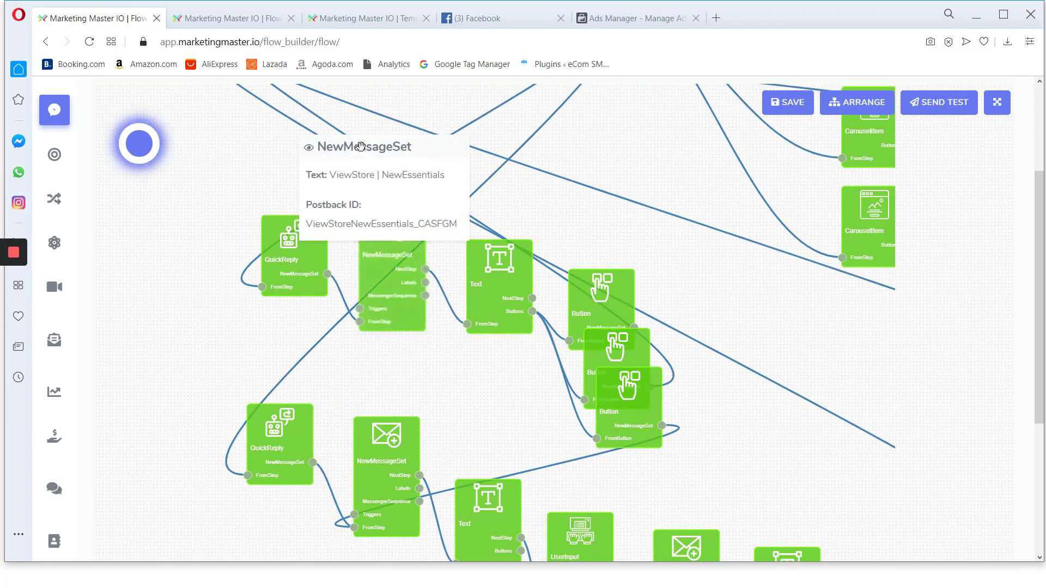
click(801, 190)
drag(308, 240, 264, 162)
drag(420, 297, 388, 326)
Add a Triggers action, connect it to the "ViewStore | NewEssentials" message set and open its trigger configuration
click(669, 155)
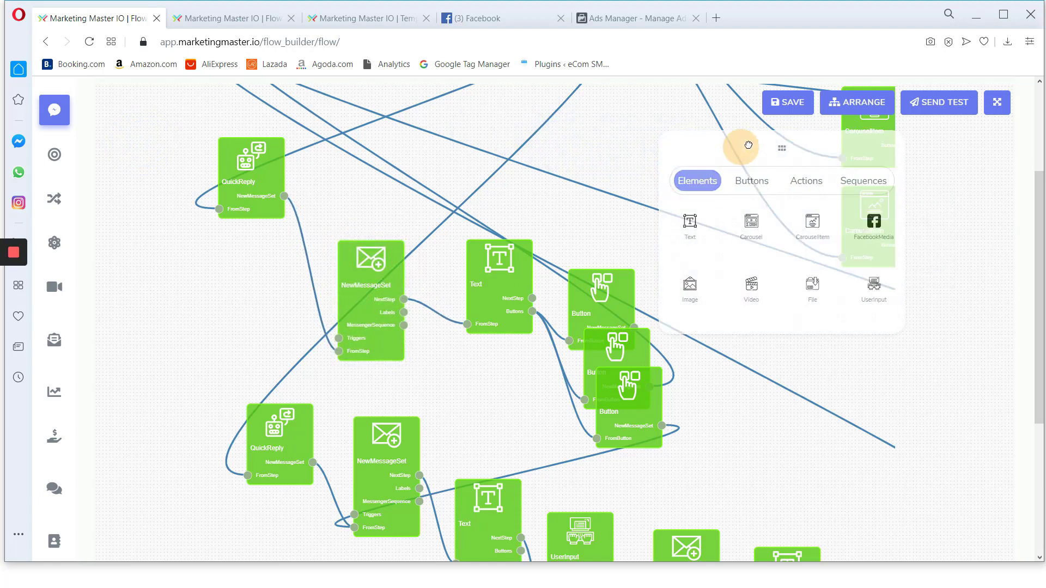
drag(742, 145, 786, 144)
click(849, 163)
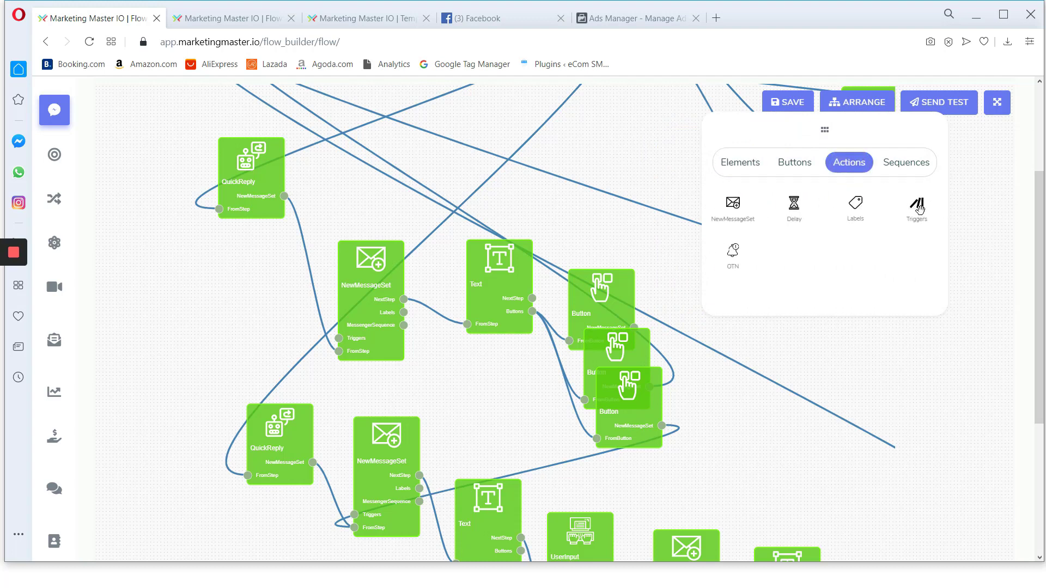
drag(917, 204, 387, 360)
scroll(320, 337, up, 3)
drag(271, 303, 273, 273)
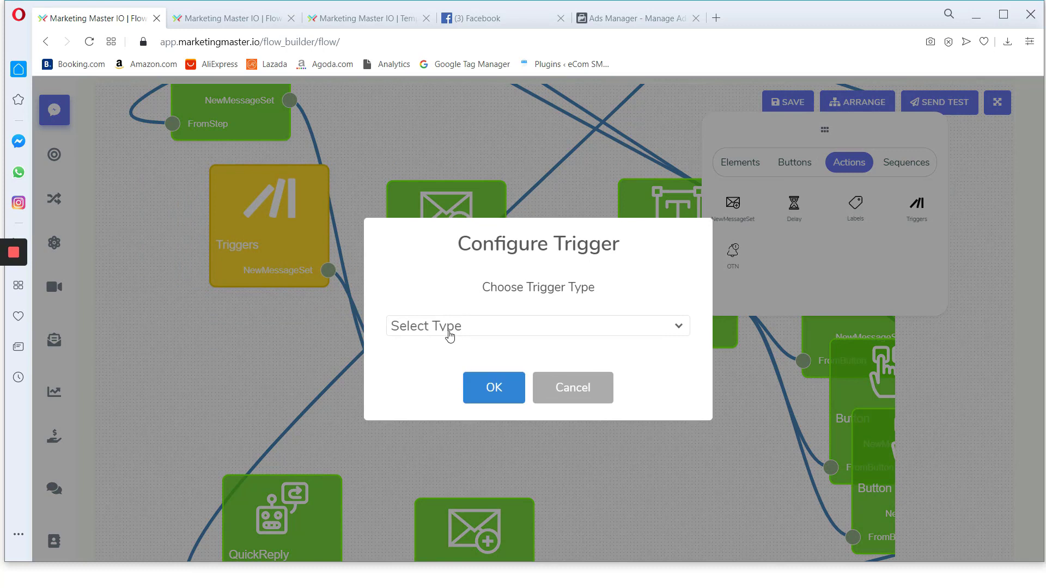
Configure the trigger as type Keyword with the keyword "I want to Visit Store"
click(453, 330)
click(426, 336)
click(432, 380)
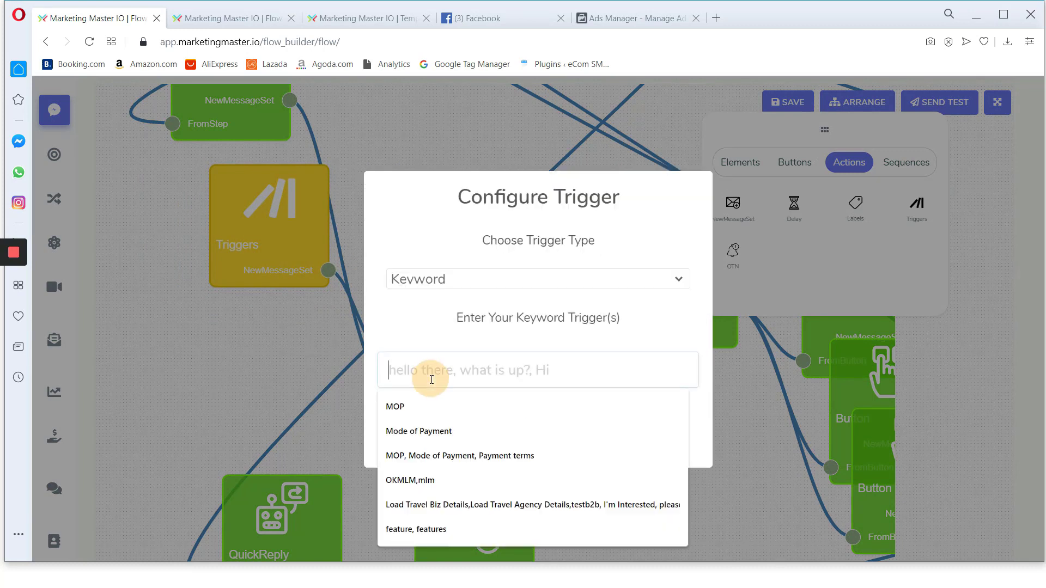
key(ctrl+v)
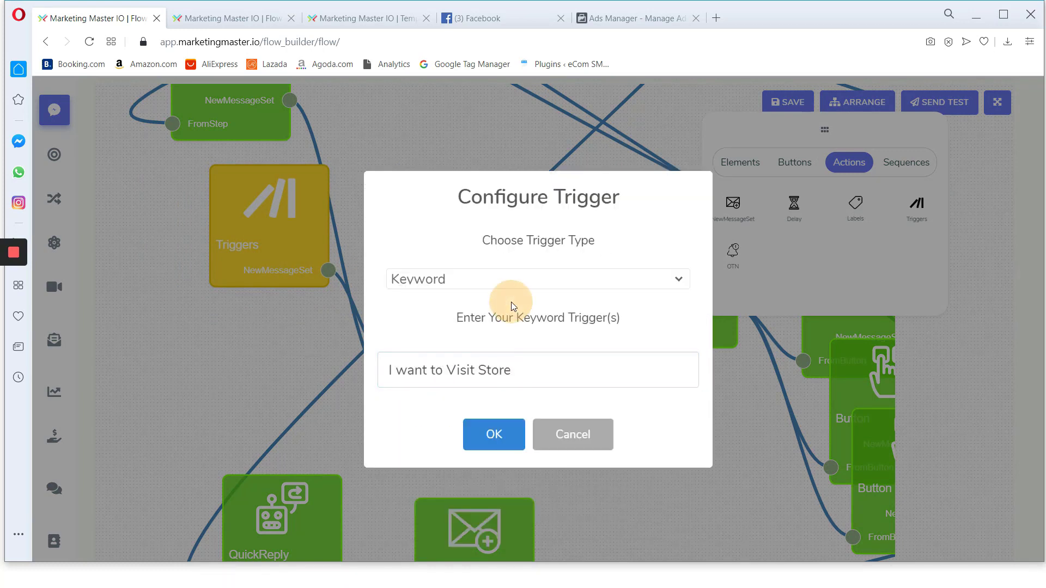
click(494, 433)
Move the element palette out of the way and position the new Triggers block beside the "ViewStore | NewEssentials" message set, keeping its keyword settings
mouse_move(297, 246)
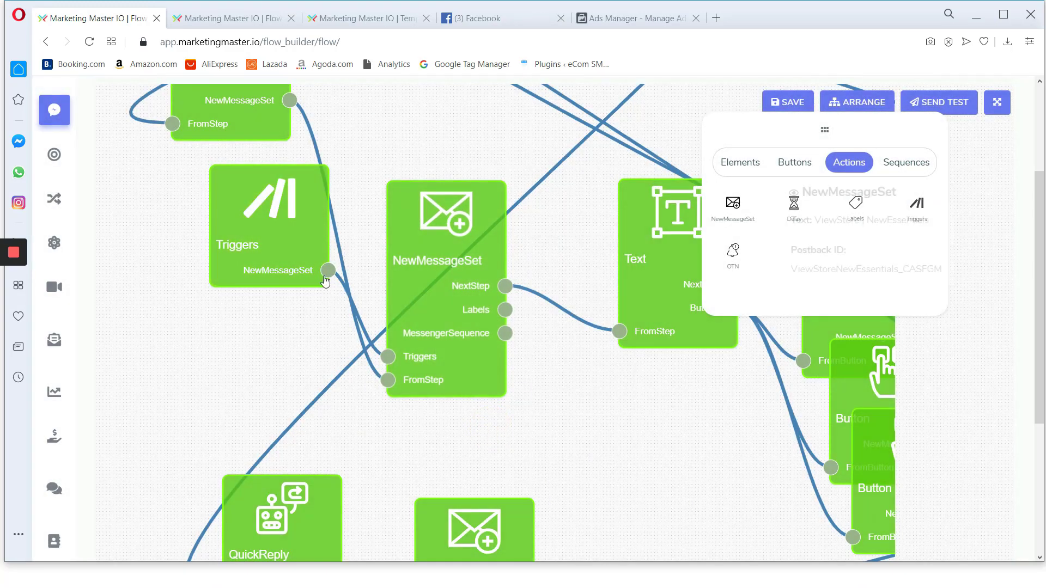
drag(786, 135, 364, 121)
drag(299, 226, 237, 267)
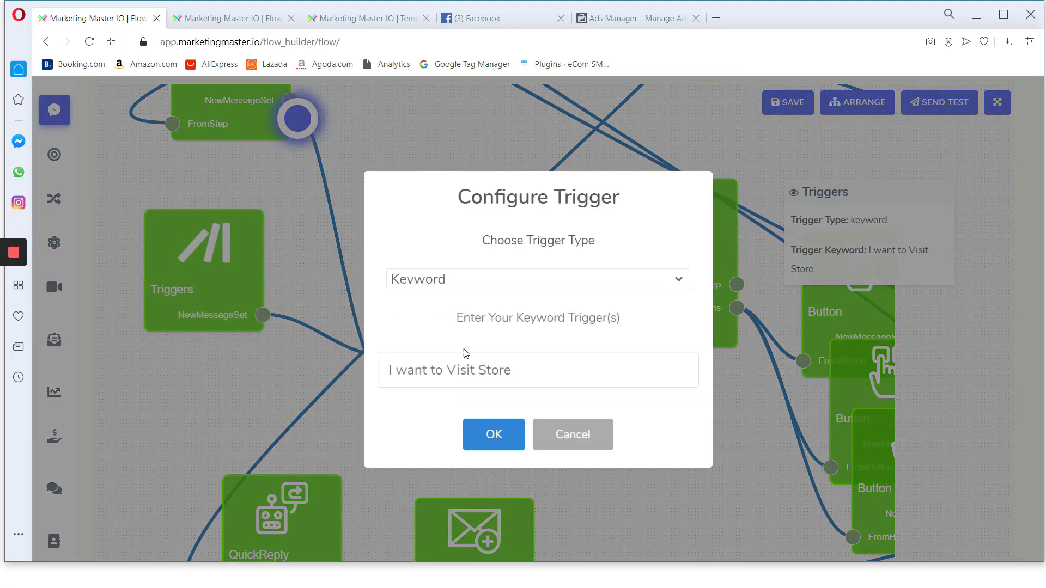
click(494, 435)
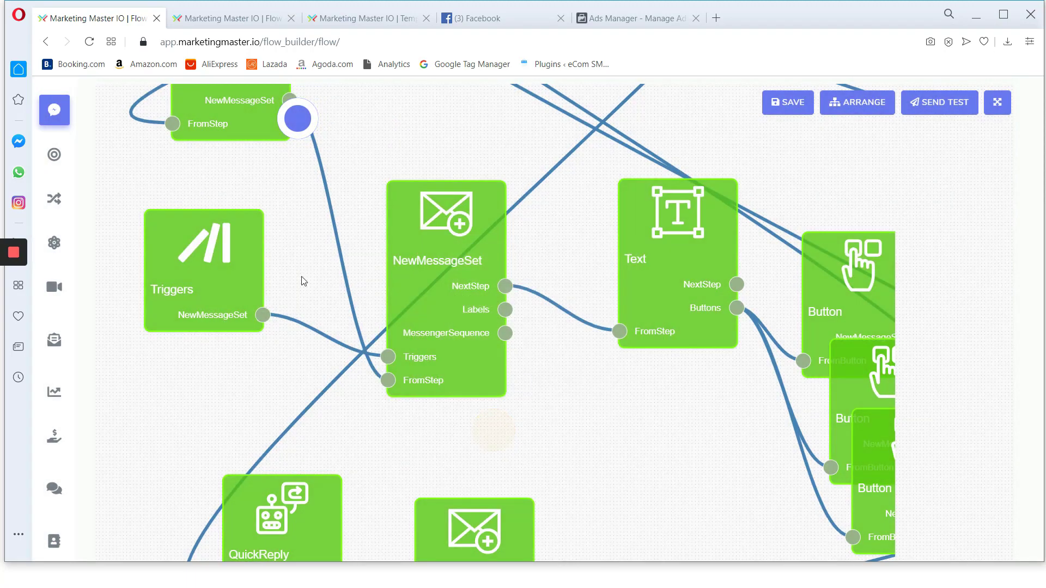
drag(223, 258, 264, 285)
drag(654, 406, 599, 400)
scroll(533, 380, down, 3)
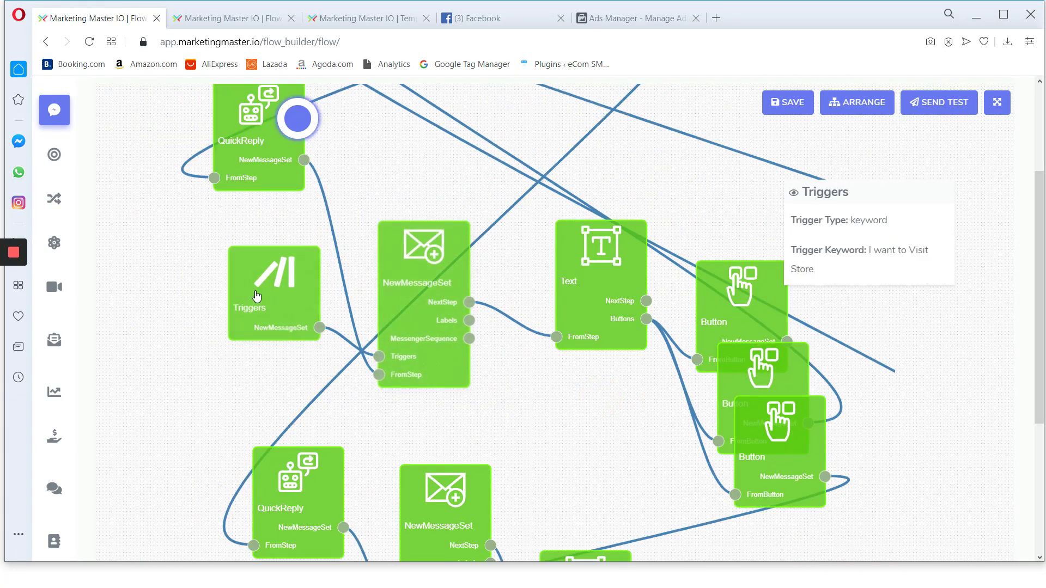
drag(270, 297, 304, 292)
scroll(285, 297, up, 3)
mouse_move(502, 327)
mouse_down()
mouse_move(477, 357)
mouse_move(490, 344)
mouse_up()
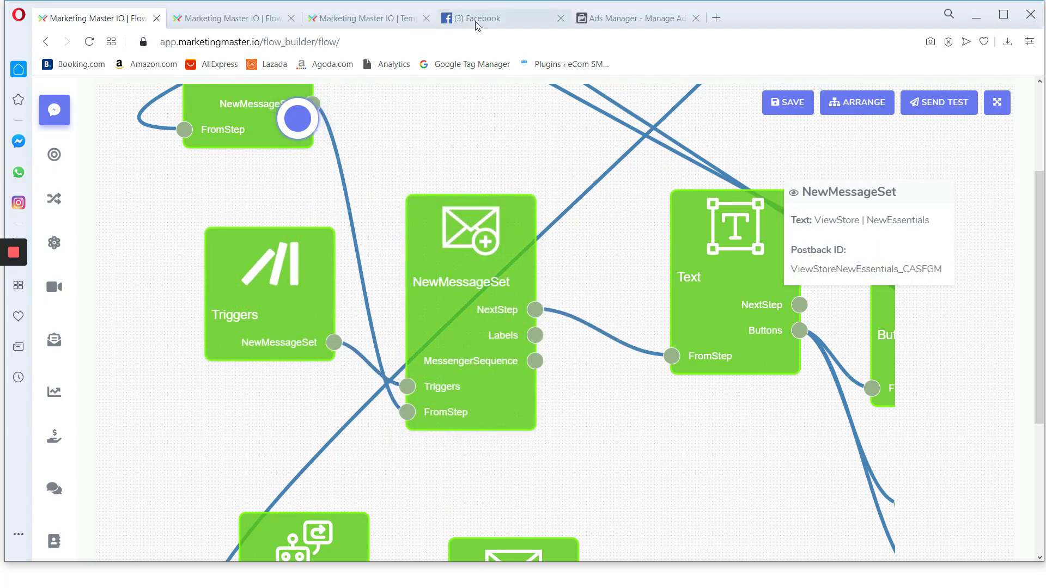
Compare the ad template's first question with the Text message that follows the "ViewStore | NewEssentials" message set in the flow
click(613, 22)
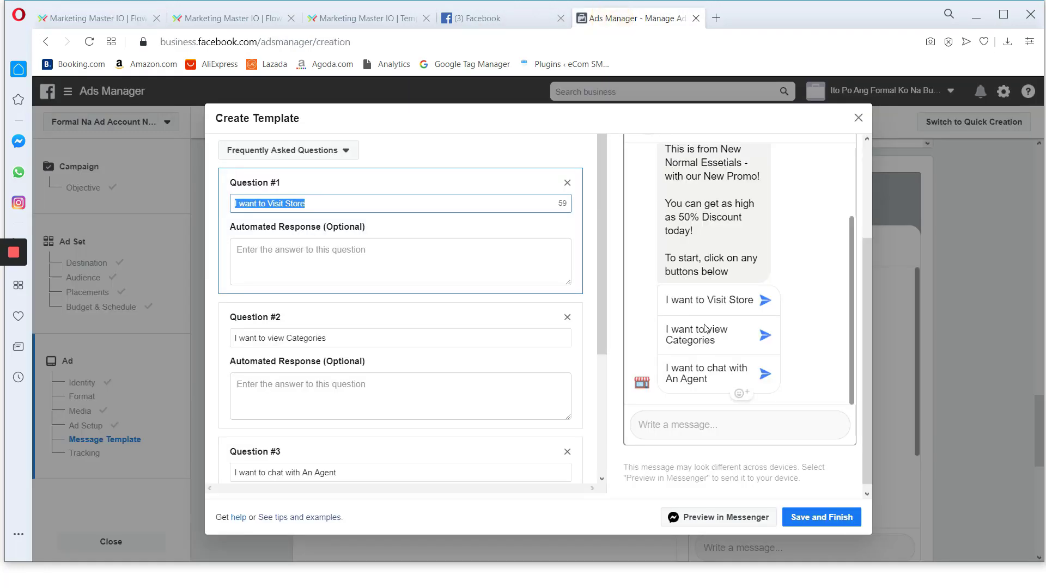
click(123, 18)
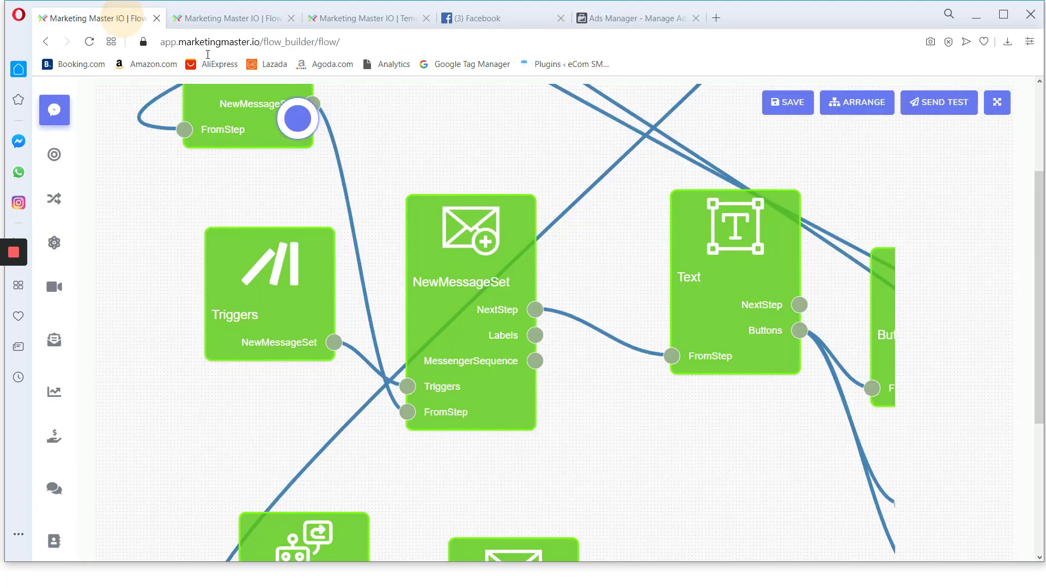
drag(688, 441, 593, 407)
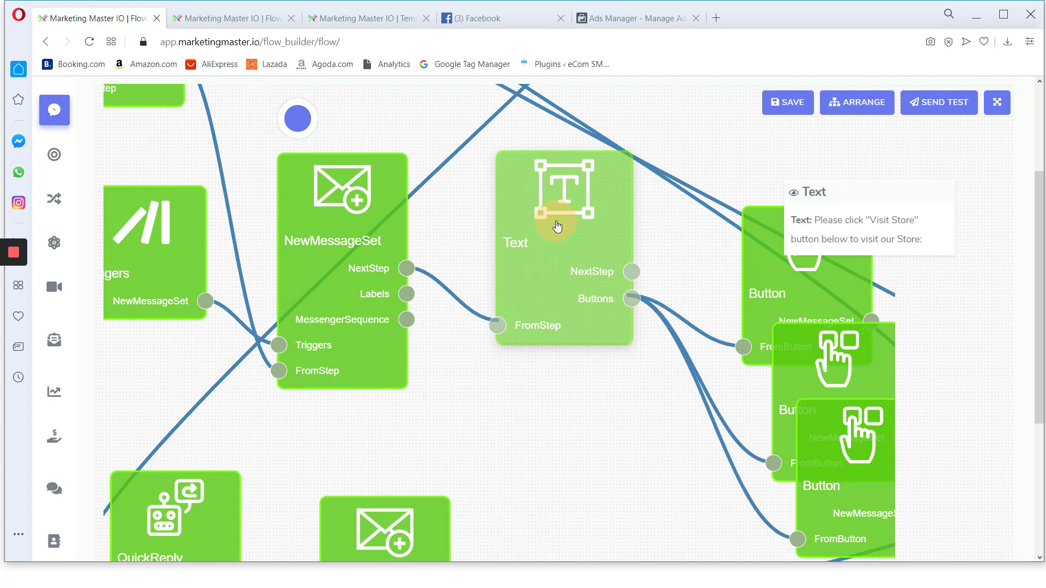
double_click(553, 224)
click(577, 406)
scroll(518, 385, down, 5)
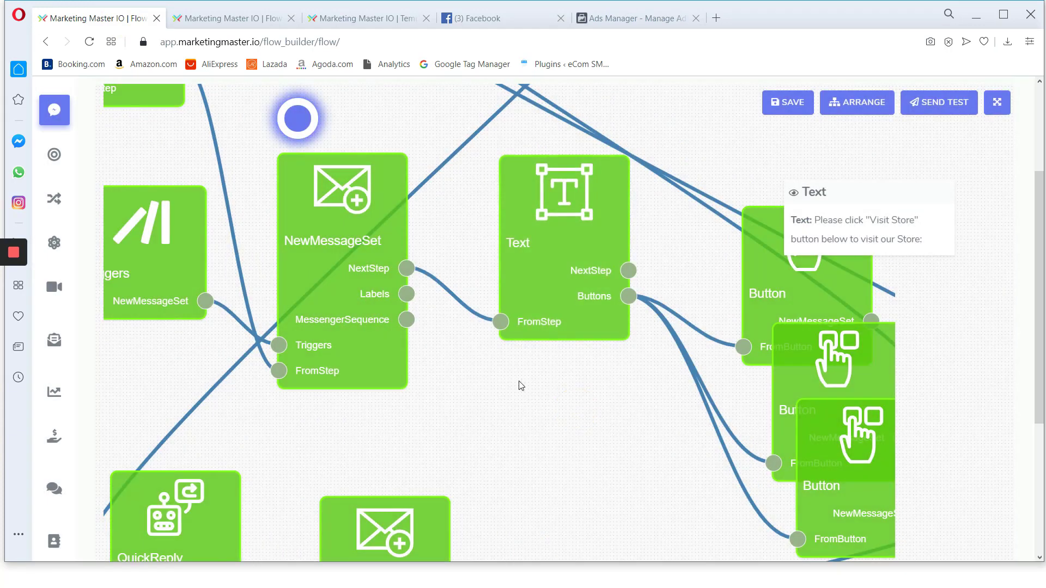
Switch to Ads Manager and copy the Question #2 text "I want to view Categories"
click(628, 18)
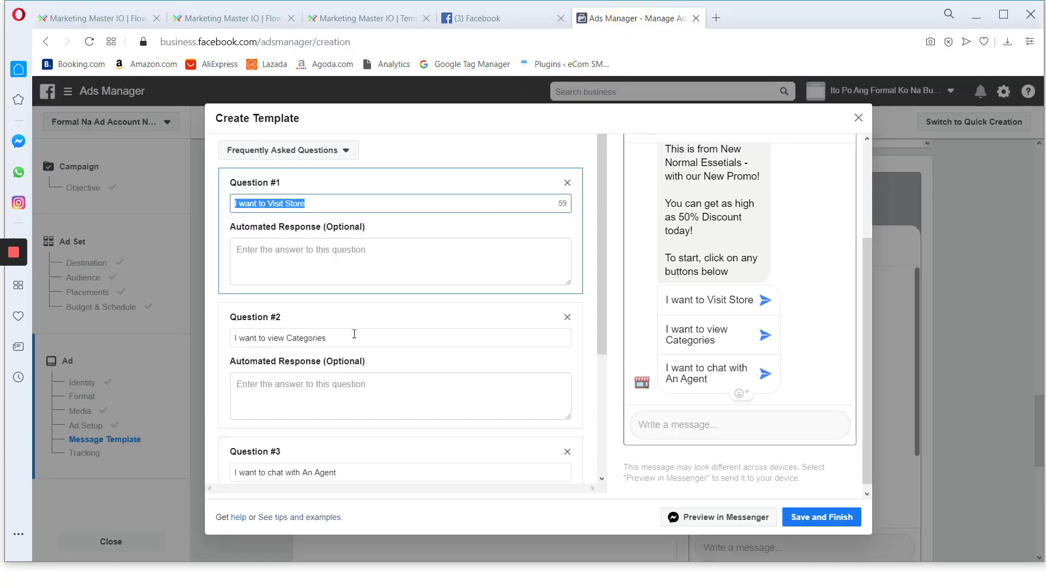
drag(352, 344, 225, 339)
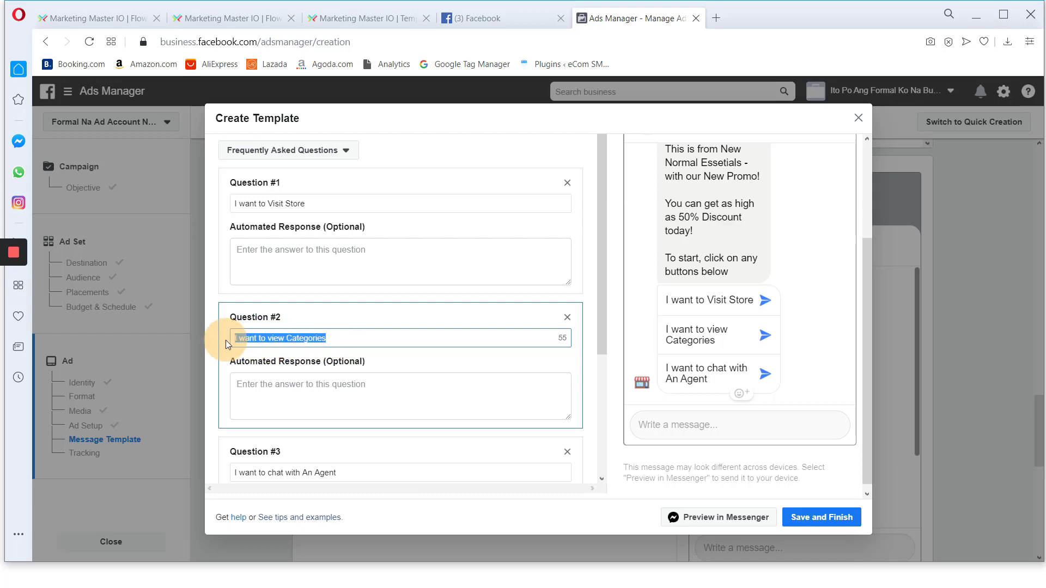
right_click(286, 340)
click(315, 386)
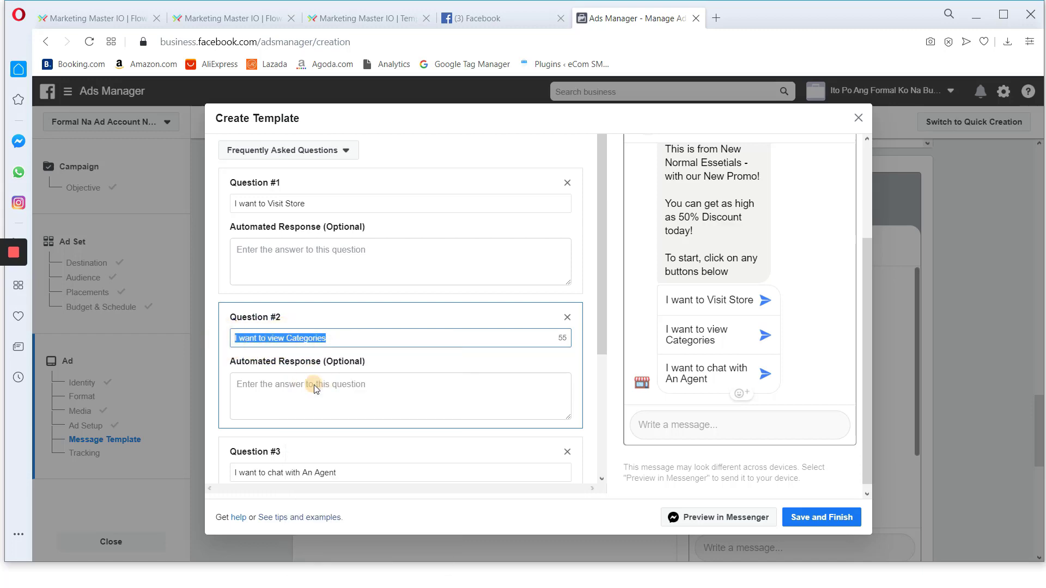
Switch to the Marketing Master IO flow and reposition the "StartOnlineGrocery" Reference and its welcome Text block to make room beside them
click(87, 18)
drag(282, 176, 261, 437)
drag(492, 343, 450, 338)
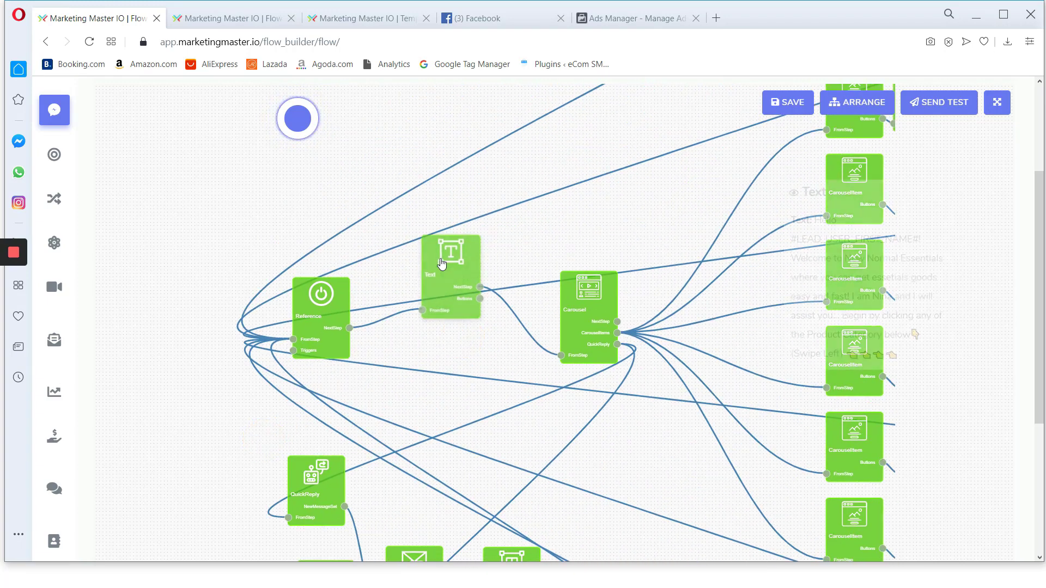
drag(439, 267, 424, 250)
scroll(462, 251, up, 3)
drag(411, 397, 580, 285)
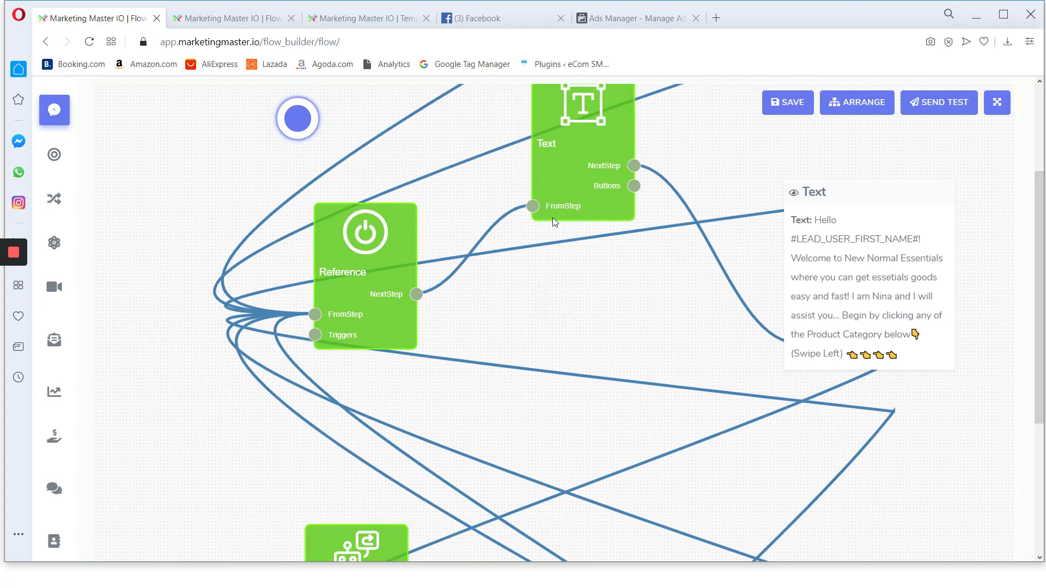
drag(567, 187, 561, 226)
drag(373, 249, 375, 261)
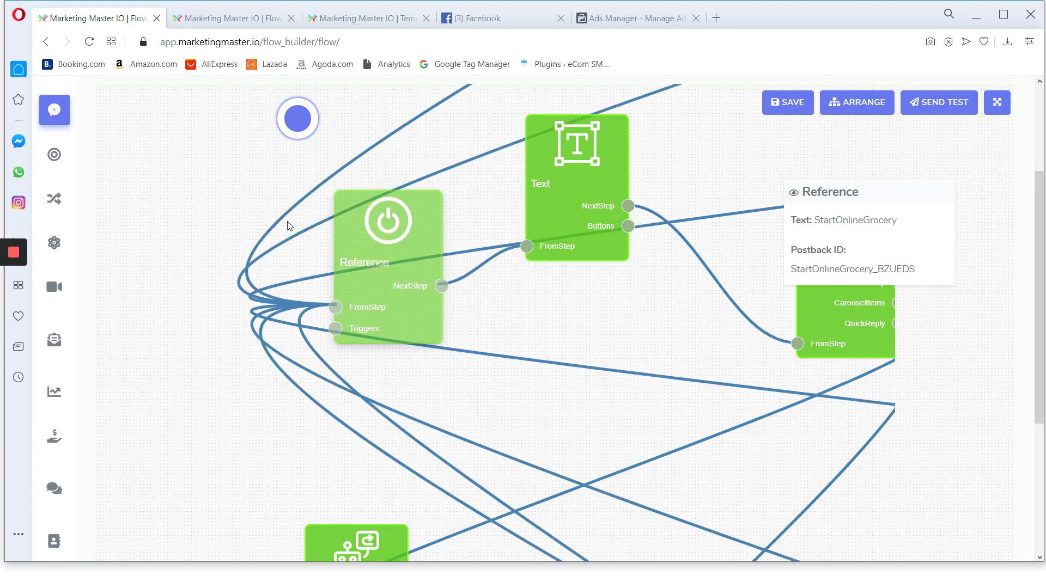
Add a Triggers action beside the "StartOnlineGrocery" Reference and connect it to the Reference's Triggers input
right_click(166, 140)
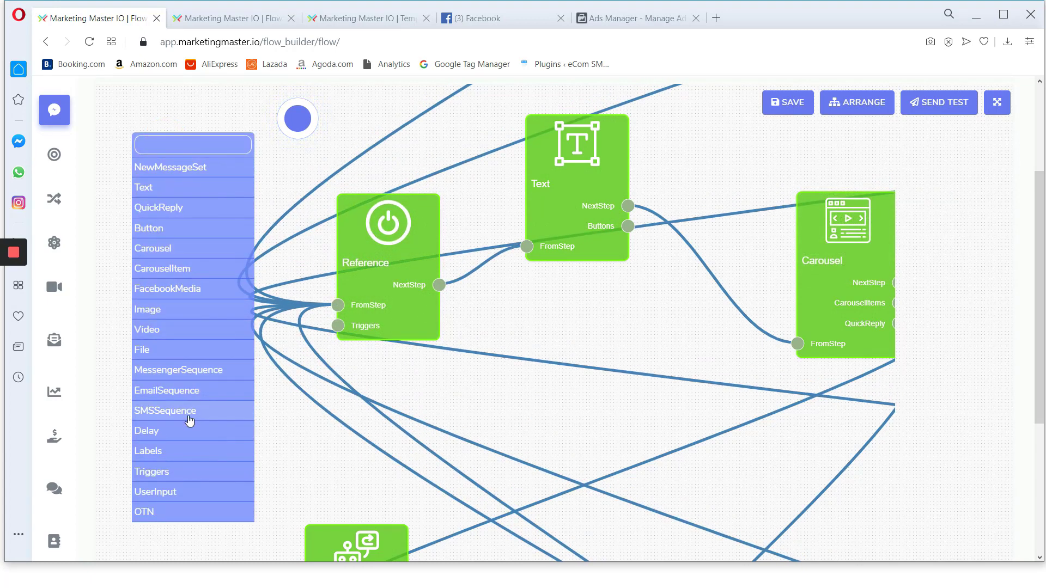
click(175, 471)
drag(185, 491, 185, 188)
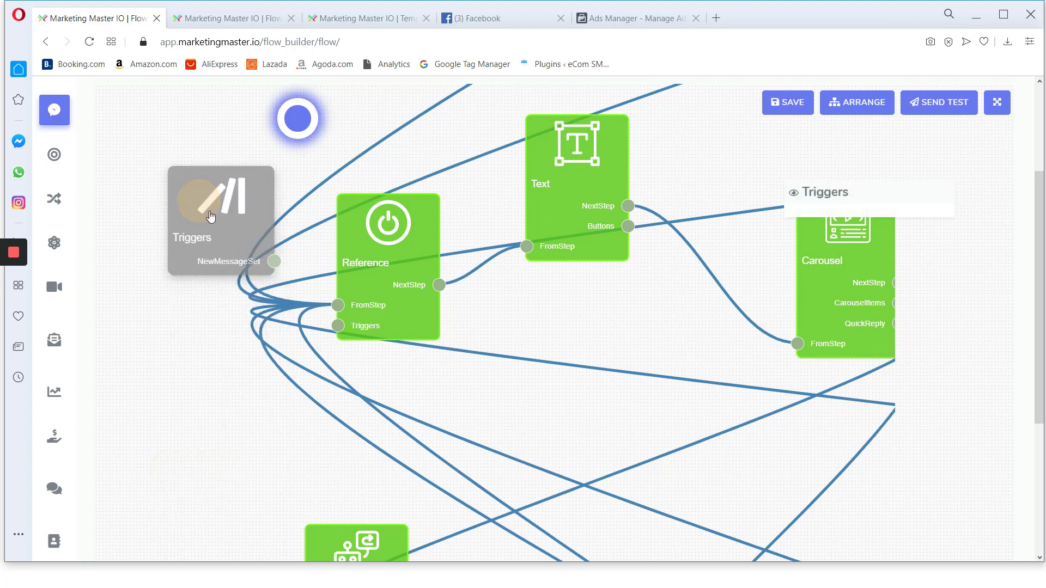
drag(274, 260, 338, 326)
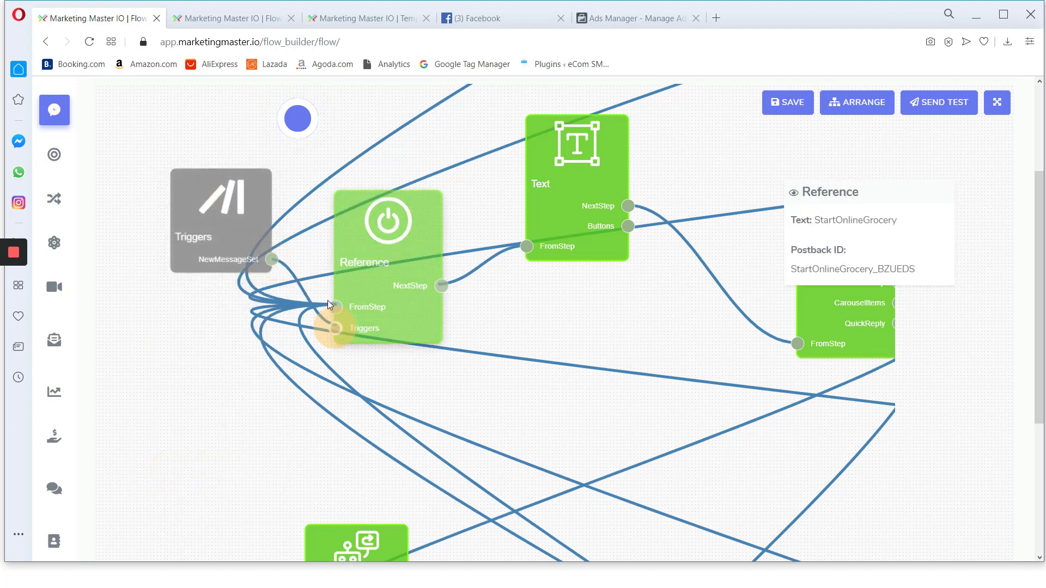
scroll(316, 284, up, 5)
scroll(275, 251, down, 5)
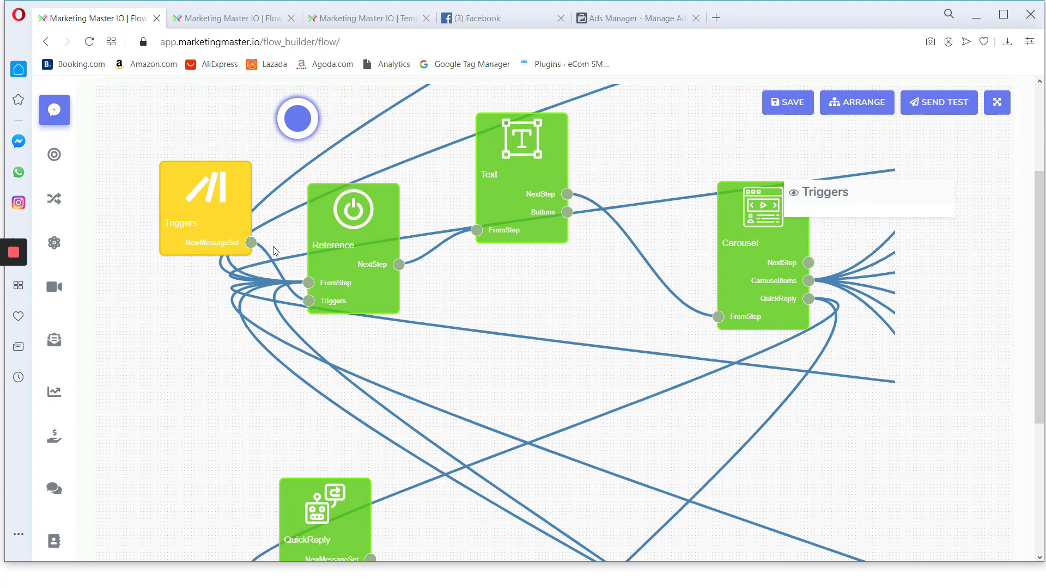
Configure the "StartOnlineGrocery" trigger as type Keyword with the copied keyword "I want to view Categories"
double_click(226, 207)
click(407, 325)
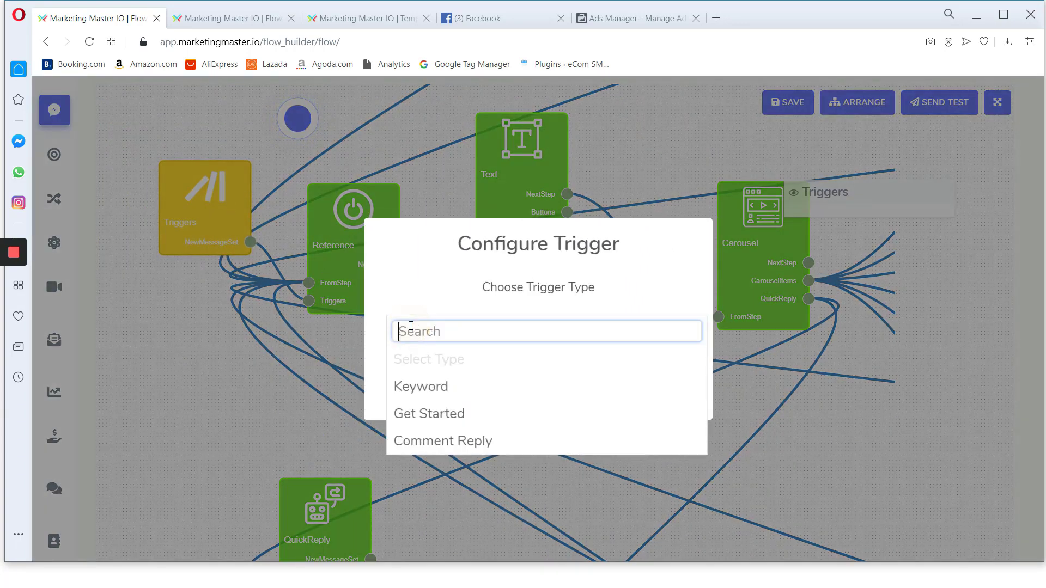
click(415, 385)
click(420, 373)
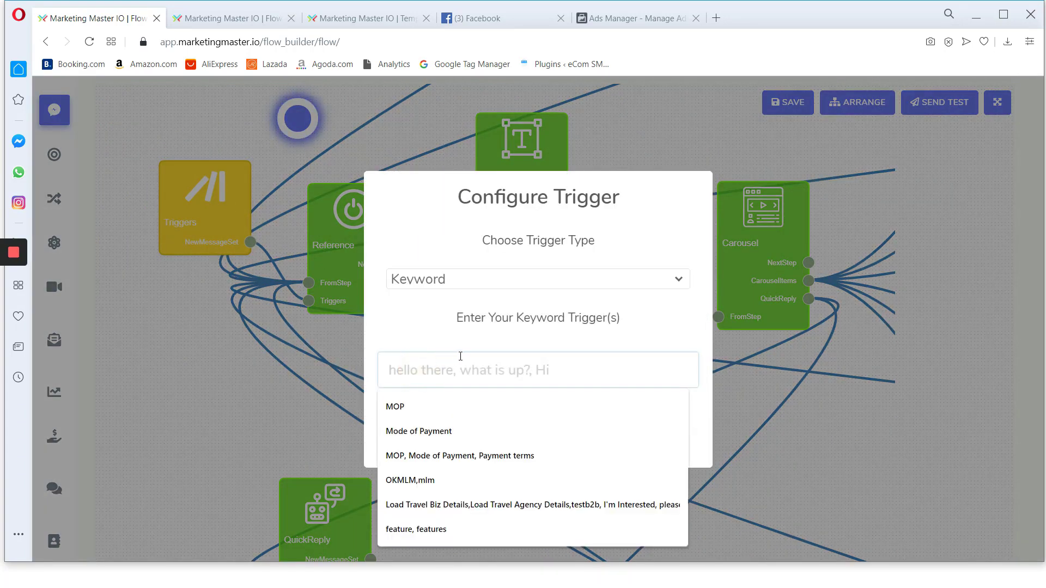
key(ctrl+v)
click(494, 434)
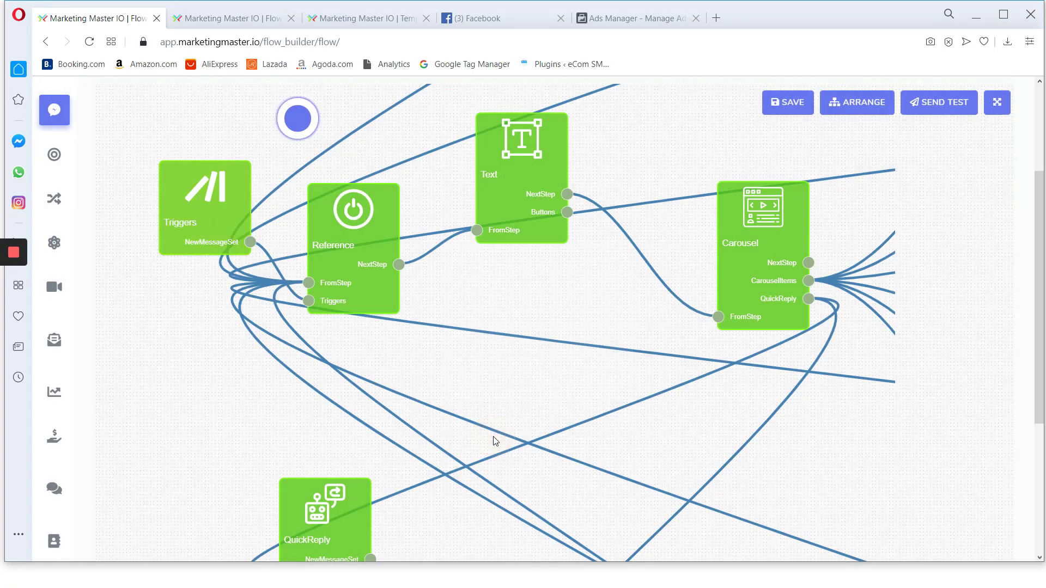
mouse_move(197, 211)
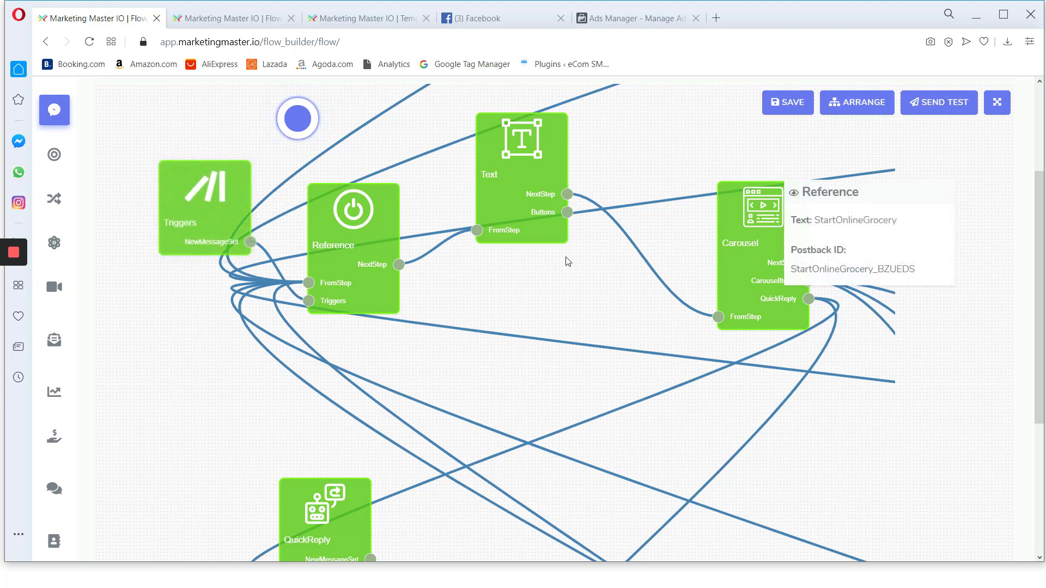
Switch to Ads Manager and copy the Question #3 text "I want to chat with An Agent"
click(635, 17)
scroll(423, 309, down, 4)
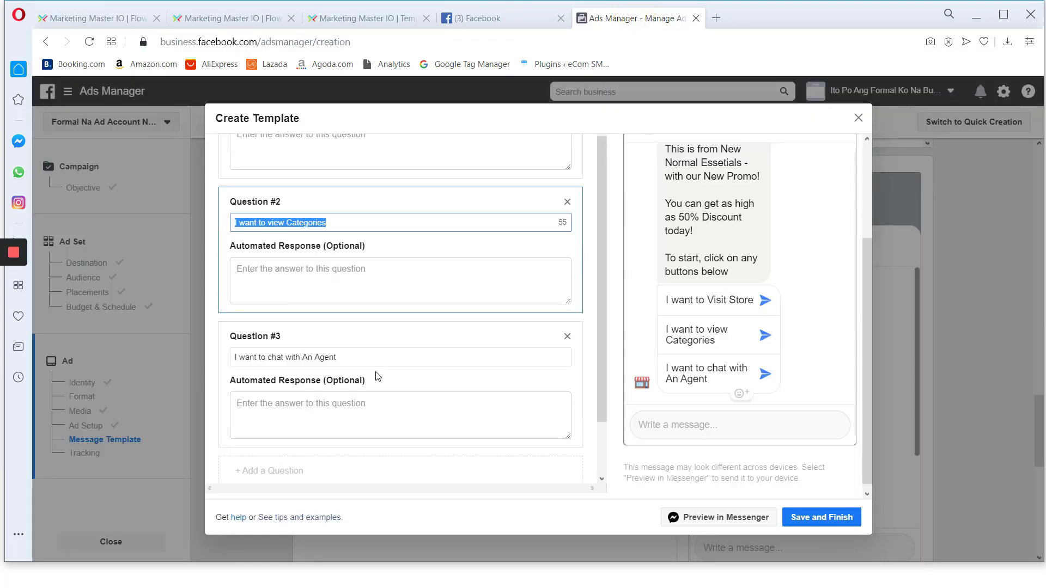
click(222, 266)
key(ctrl+c)
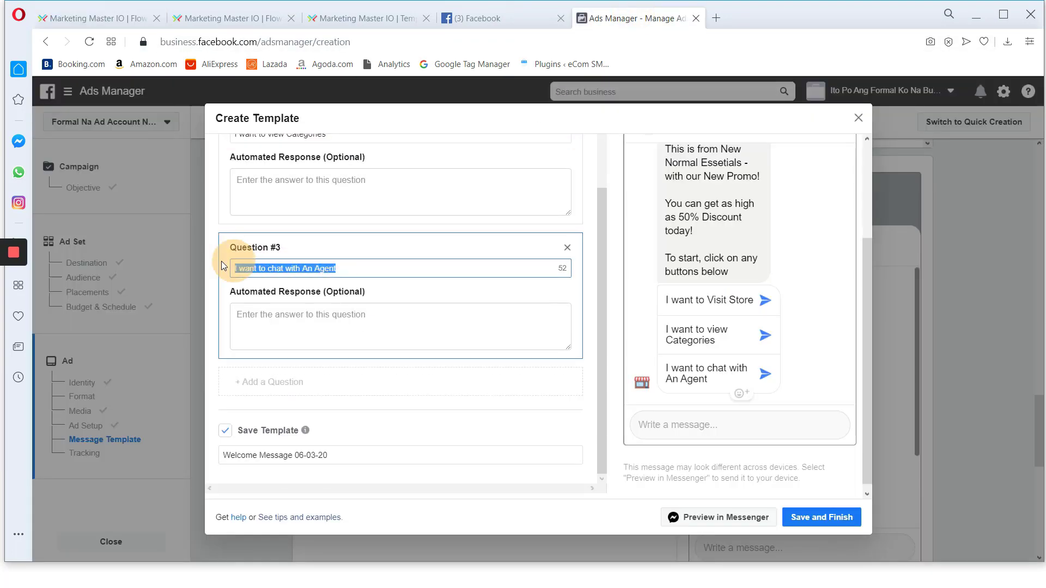
right_click(268, 269)
click(298, 315)
Switch to the Marketing Master IO flow and check the Text message that follows the "Chat With Agent" message set, leaving it unedited
click(97, 20)
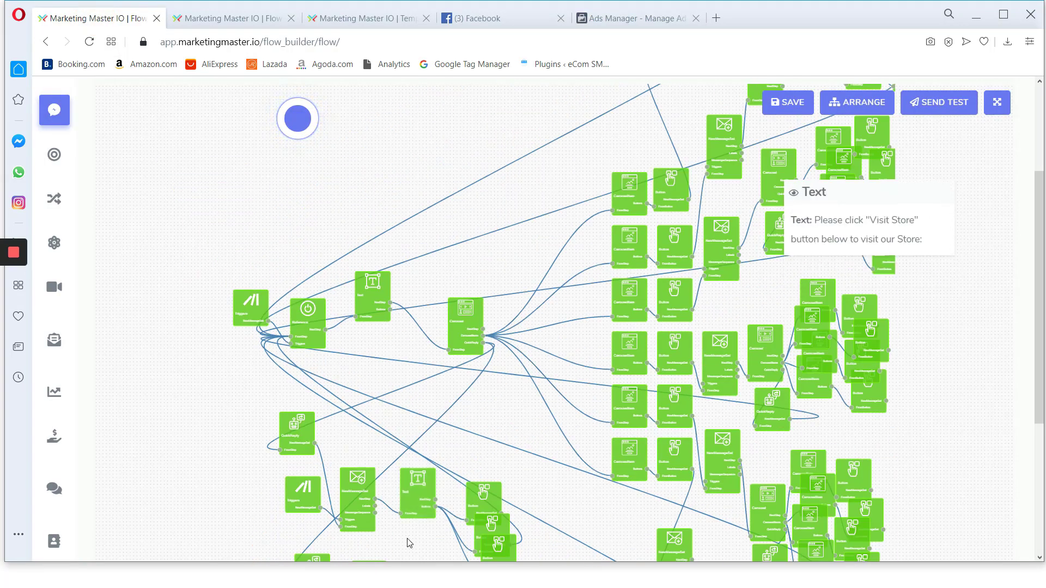
click(370, 366)
drag(371, 357, 291, 334)
scroll(297, 338, up, 5)
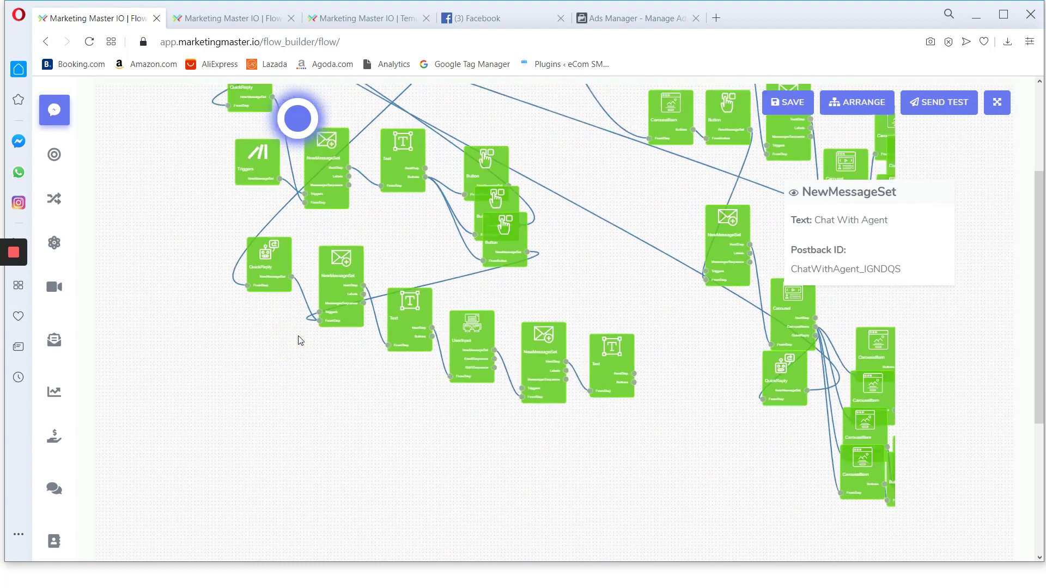
double_click(448, 337)
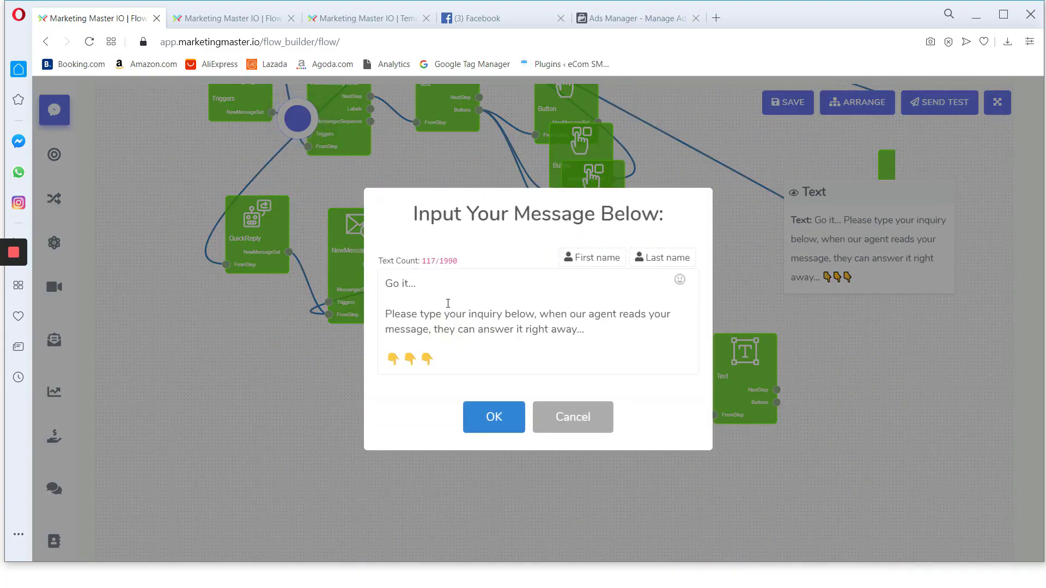
click(431, 327)
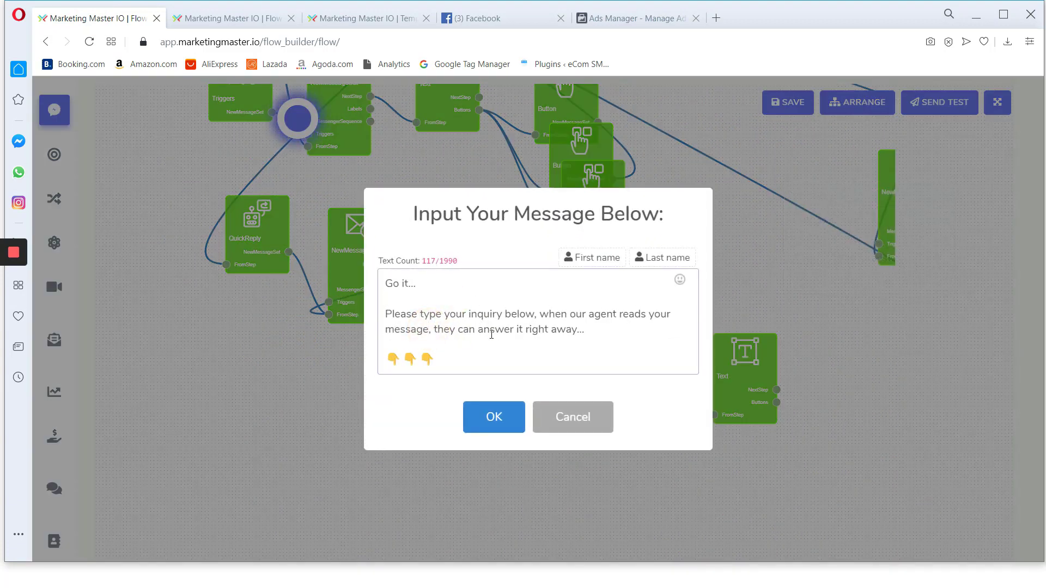
click(587, 417)
click(461, 326)
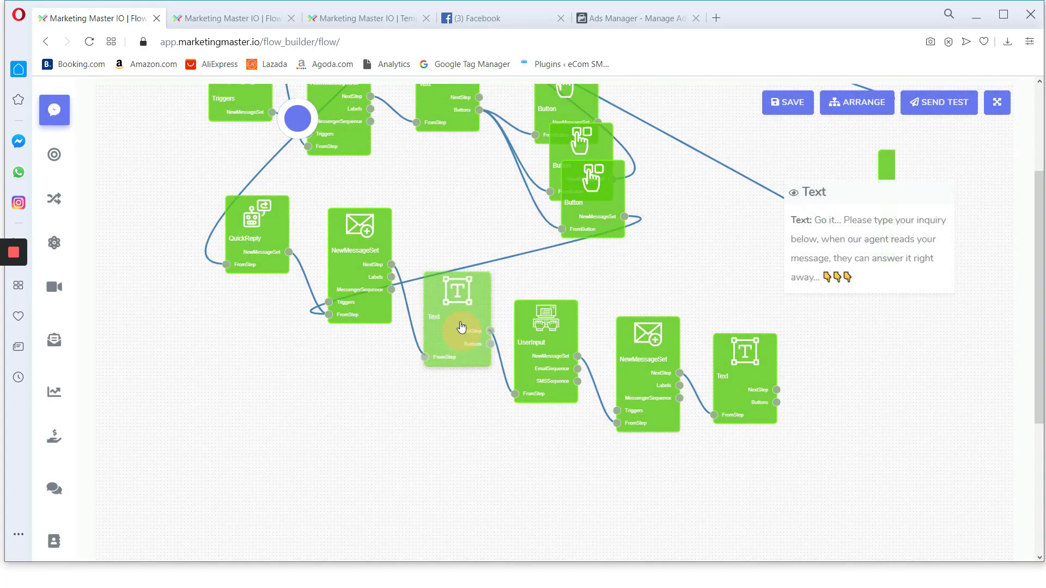
Reposition the "Chat With Agent" message set and its Text block to leave more room around them
drag(460, 329, 435, 311)
drag(365, 287, 331, 364)
drag(236, 367, 274, 329)
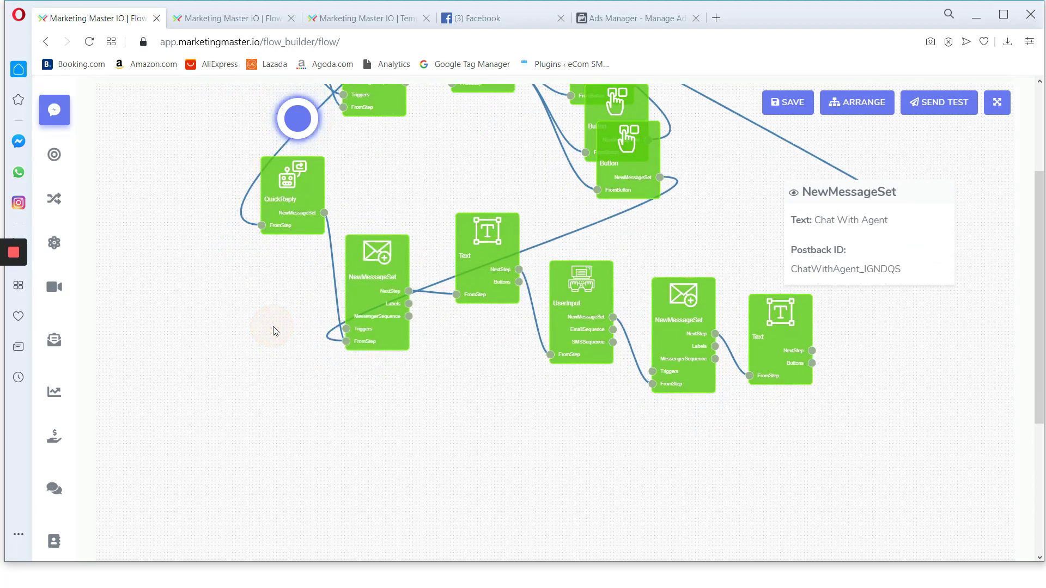
Add a Triggers block beside the "Chat With Agent" message set and connect its NewMessageSet output to the set's Triggers input
scroll(273, 329, up, 3)
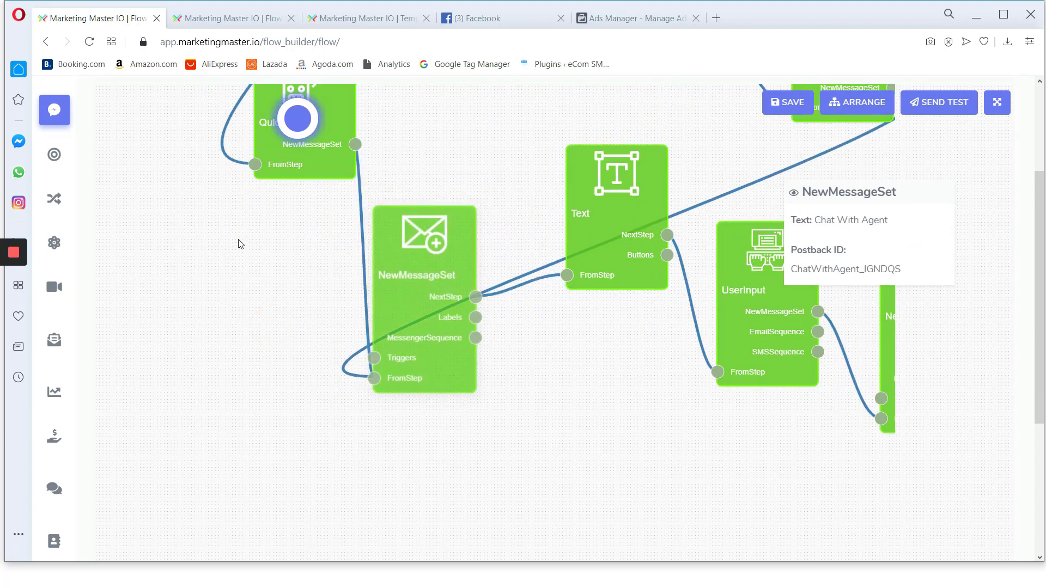
right_click(218, 169)
click(187, 493)
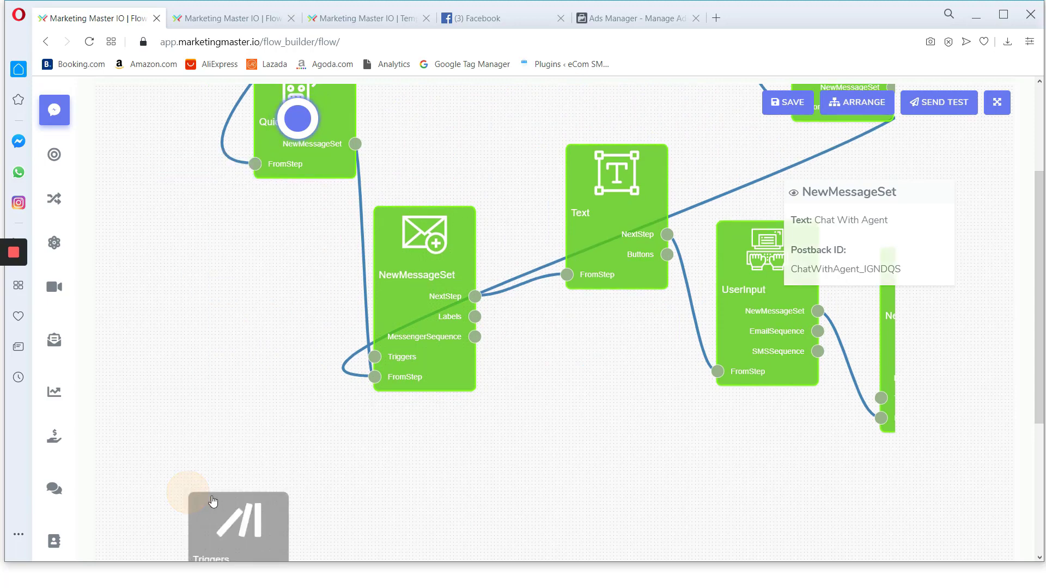
scroll(289, 341, up, 3)
drag(314, 307, 410, 372)
Configure the new trigger as type Keyword with the copied keyword "I want to chat with An Agent" and save the flow
double_click(270, 247)
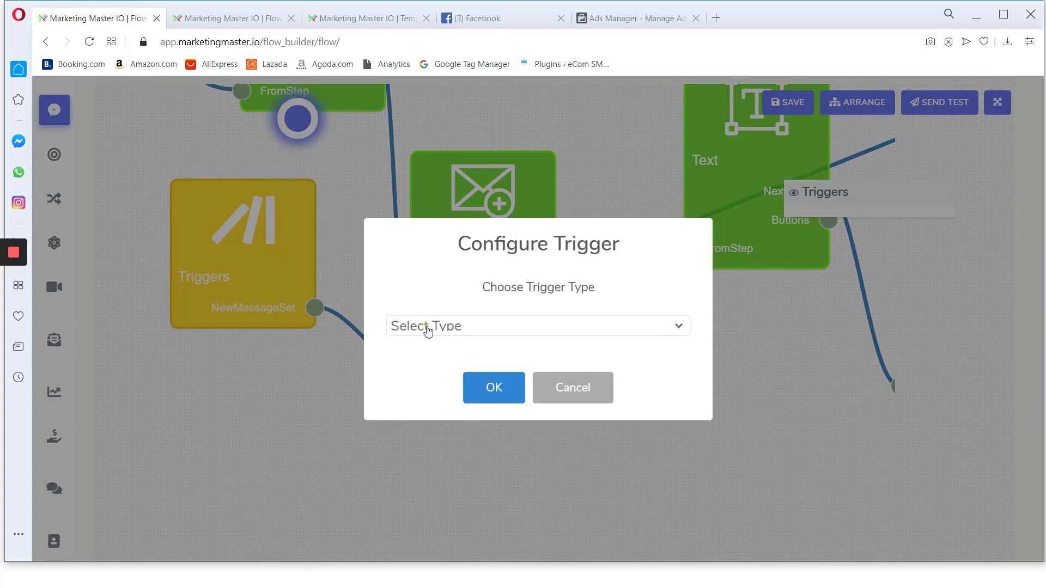
click(427, 329)
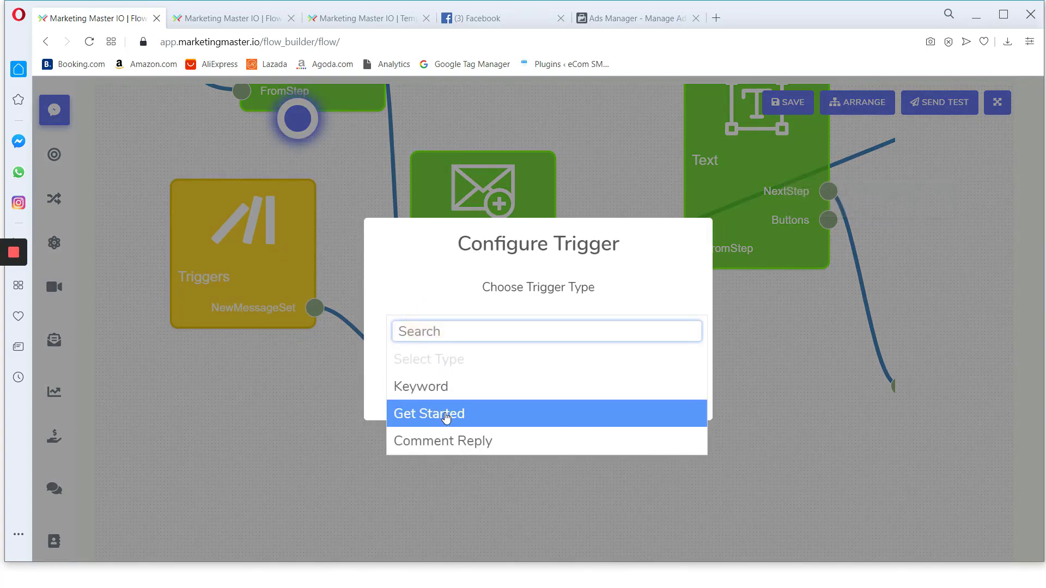
click(438, 388)
click(431, 376)
key(ctrl+v)
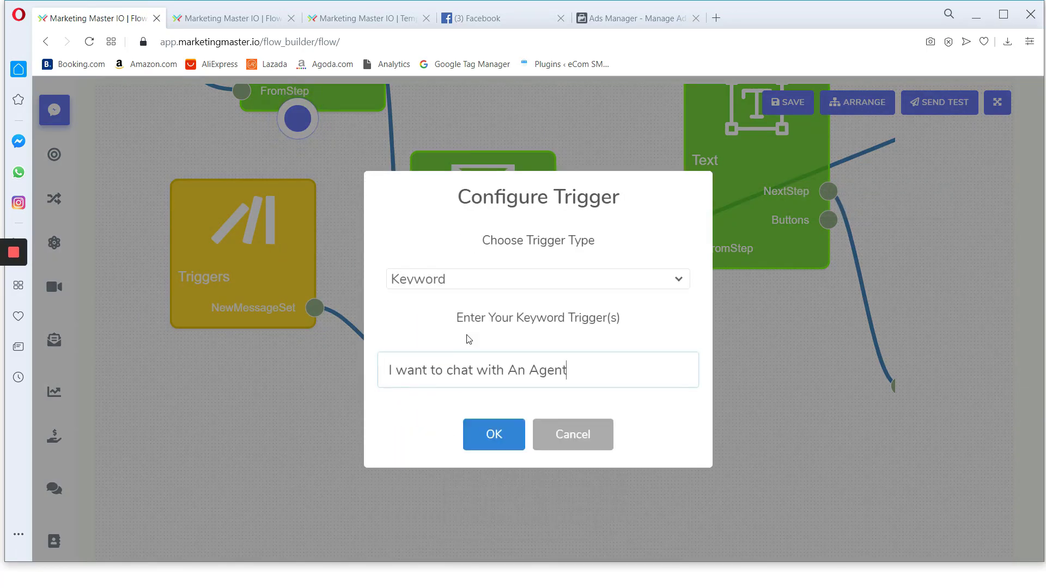
click(494, 434)
scroll(345, 425, down, 5)
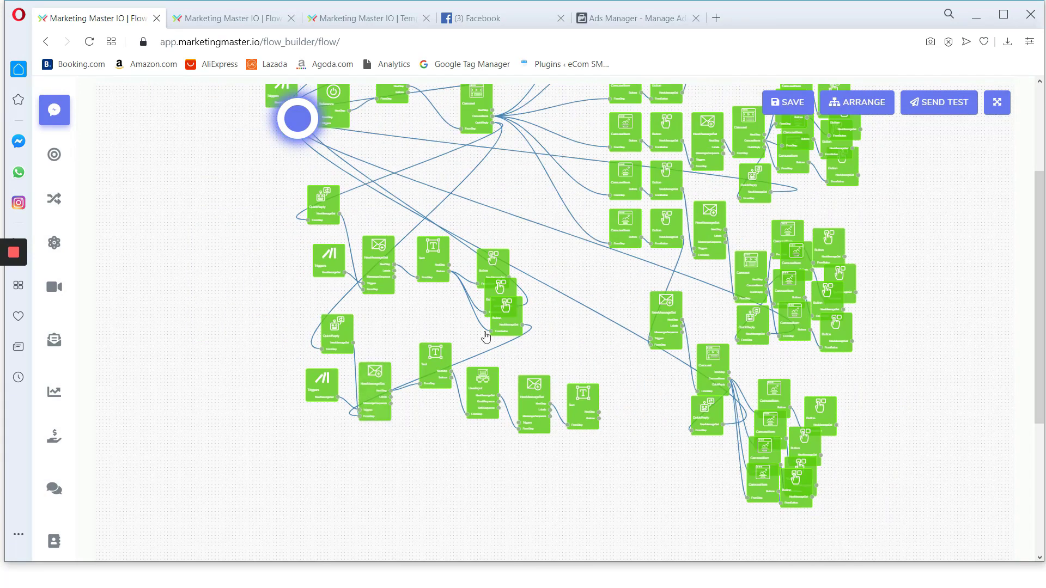
click(787, 104)
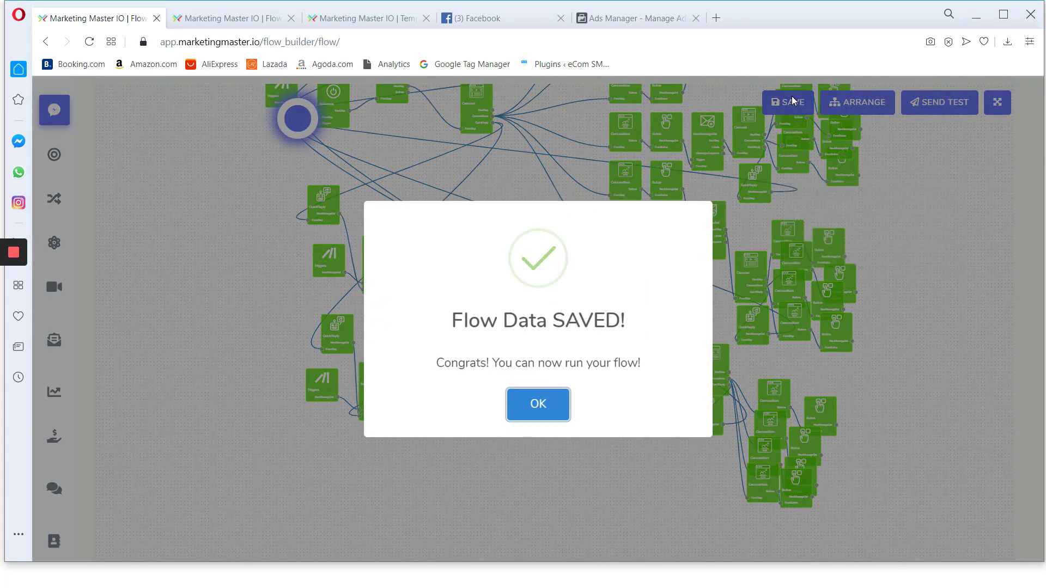
Switch to Ads Manager, save and finish the "Welcome Message 06-03-20" template, and review and confirm the Clicks to Messenger Ad for publishing
click(633, 20)
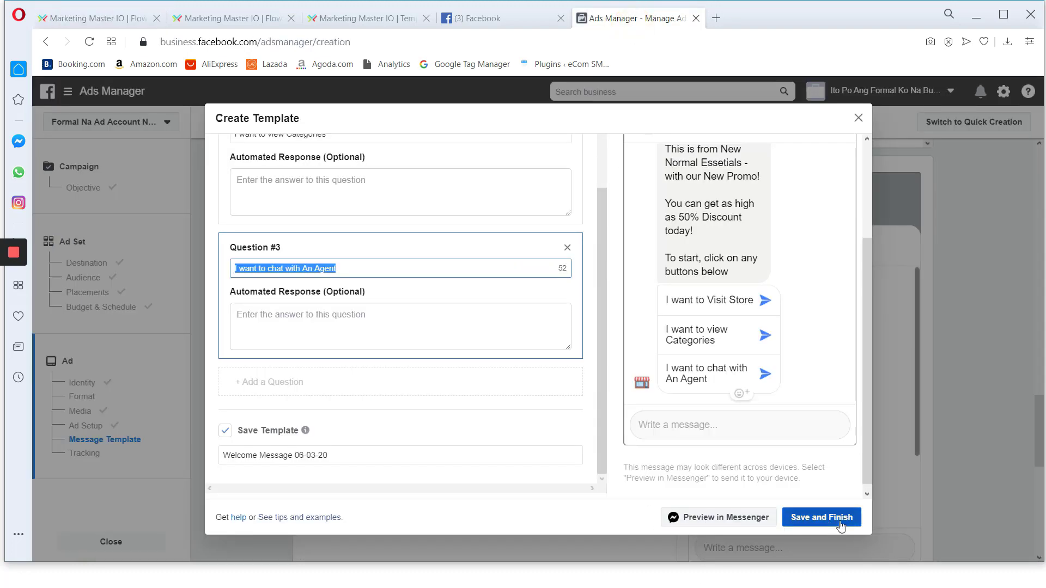
click(822, 517)
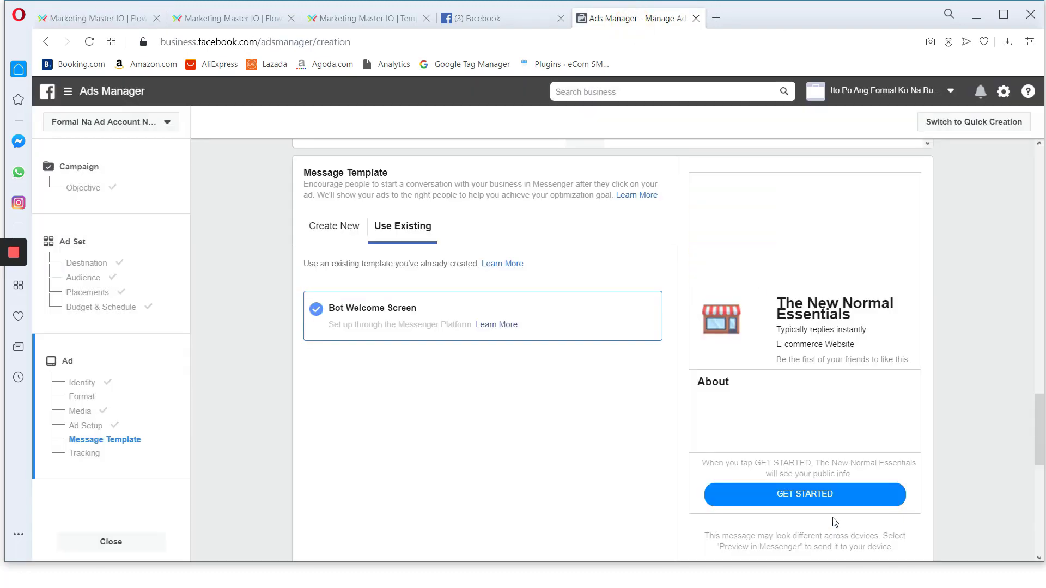
scroll(998, 388, down, 10)
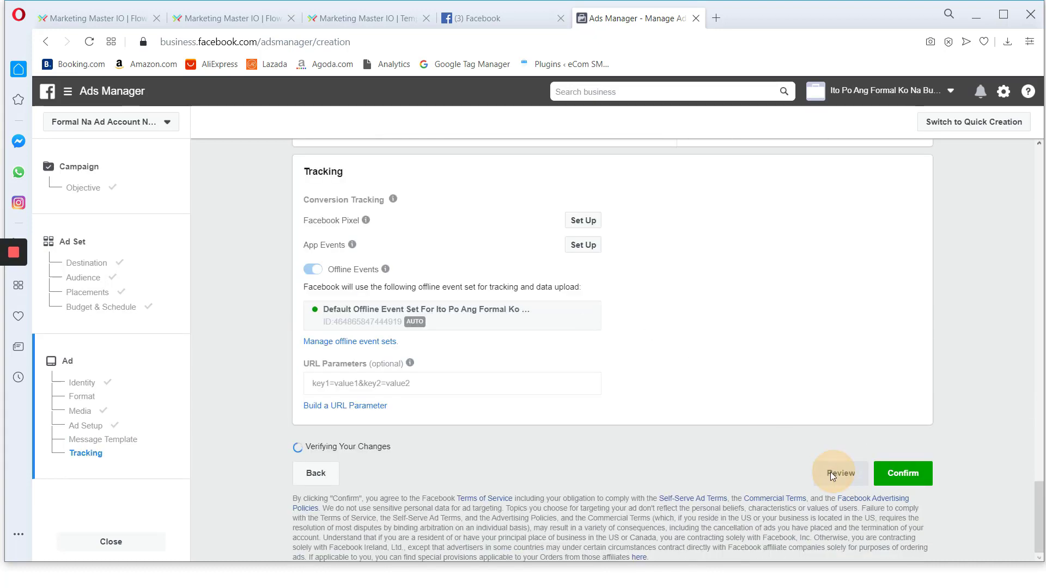
click(832, 474)
scroll(602, 364, down, 2)
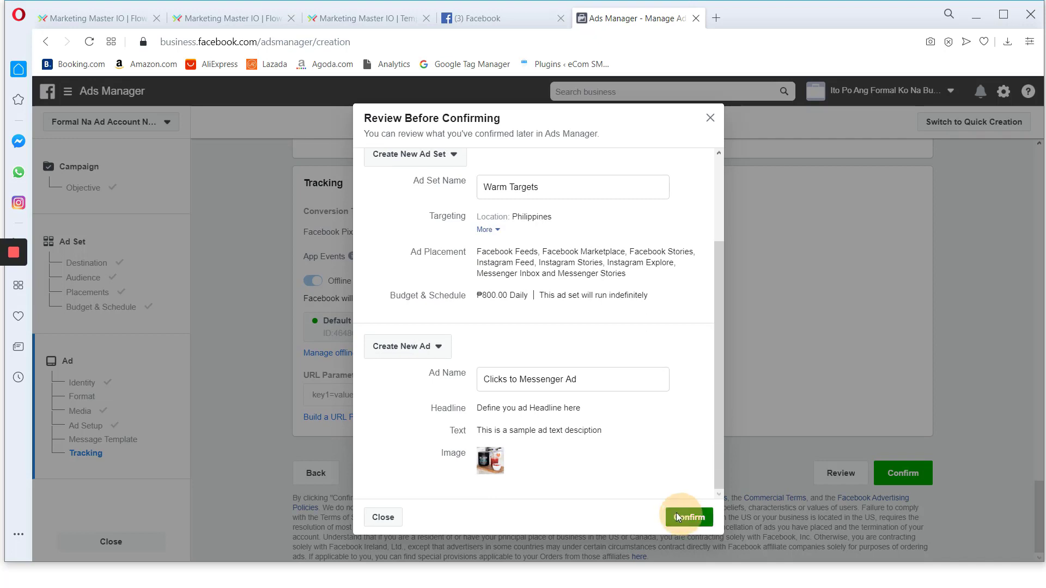
click(678, 517)
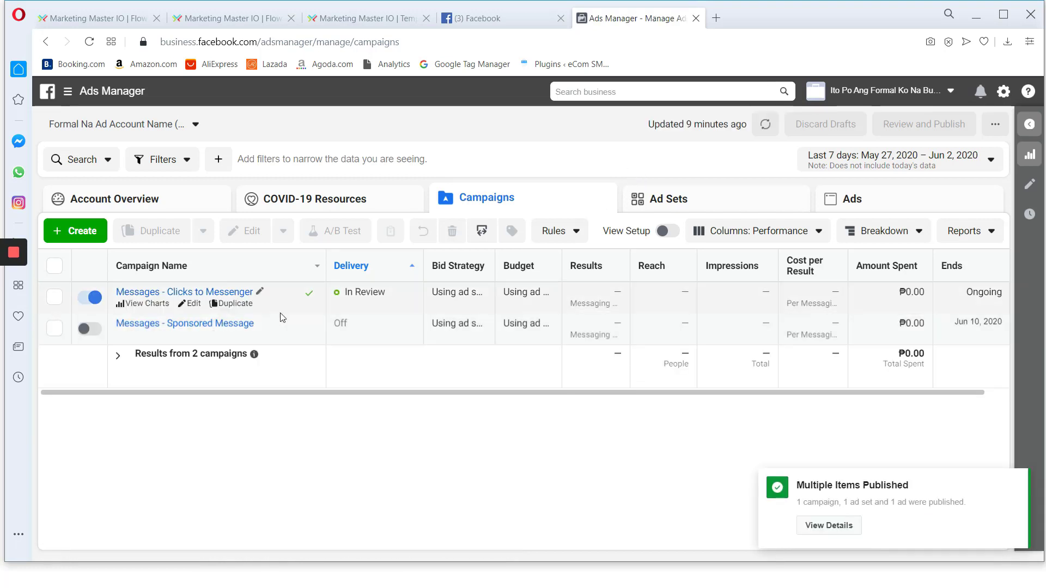
Select the "Clicks to Messenger Ad" in the "Messages - Clicks to Messenger" campaign and send its message preview to Messenger
click(57, 302)
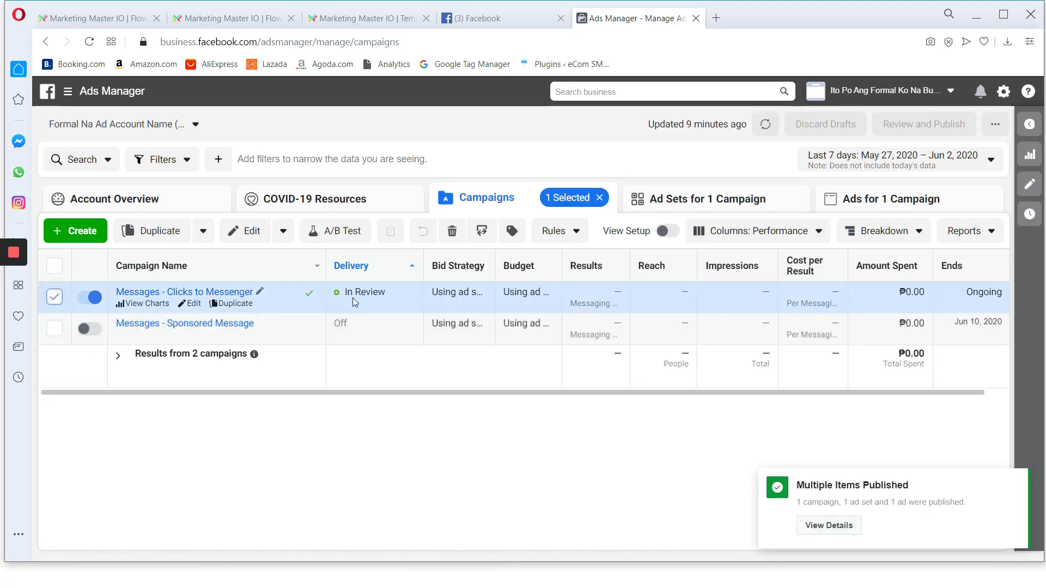
click(891, 206)
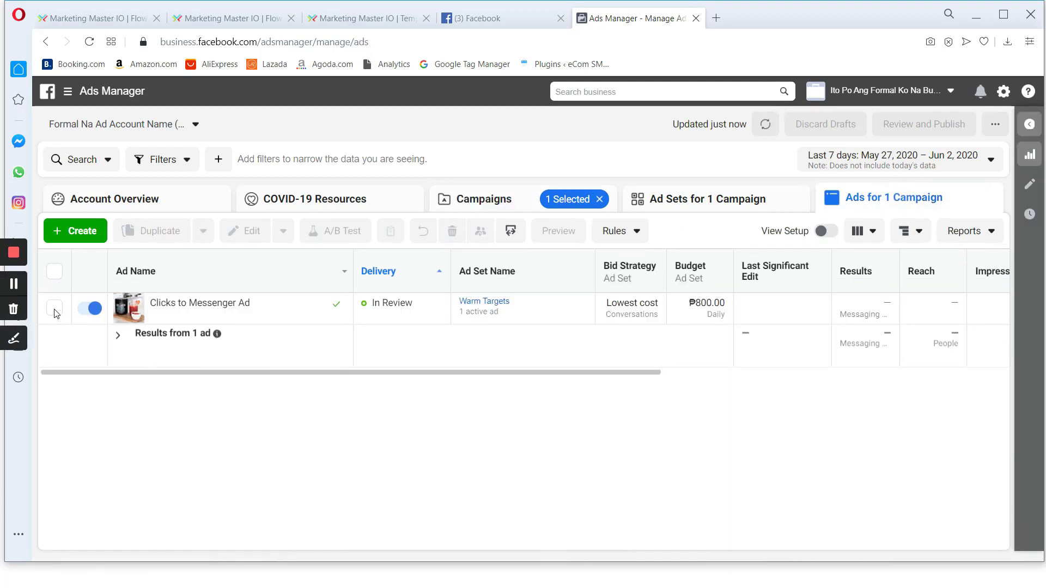
click(54, 309)
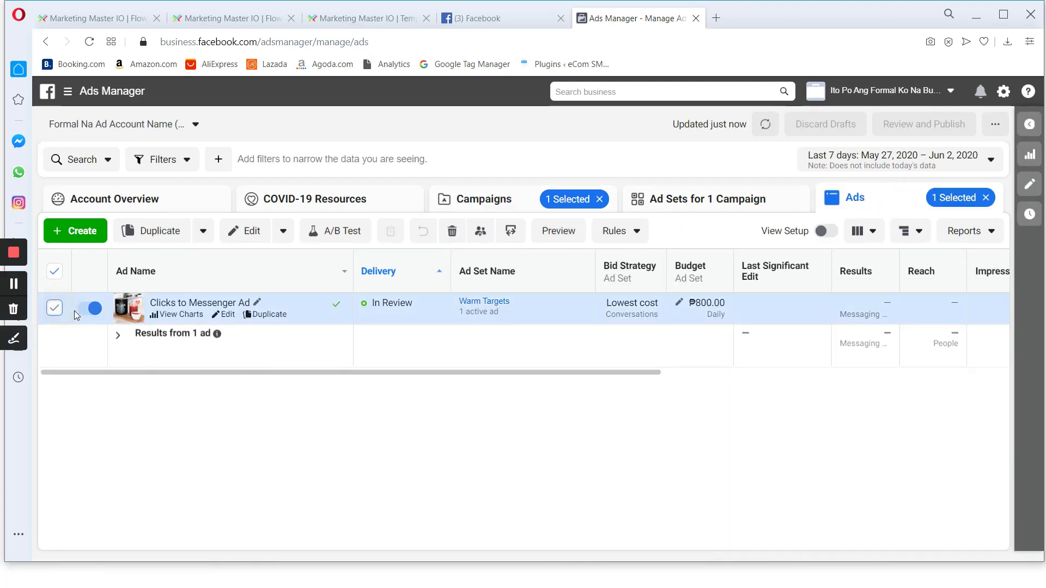
click(551, 235)
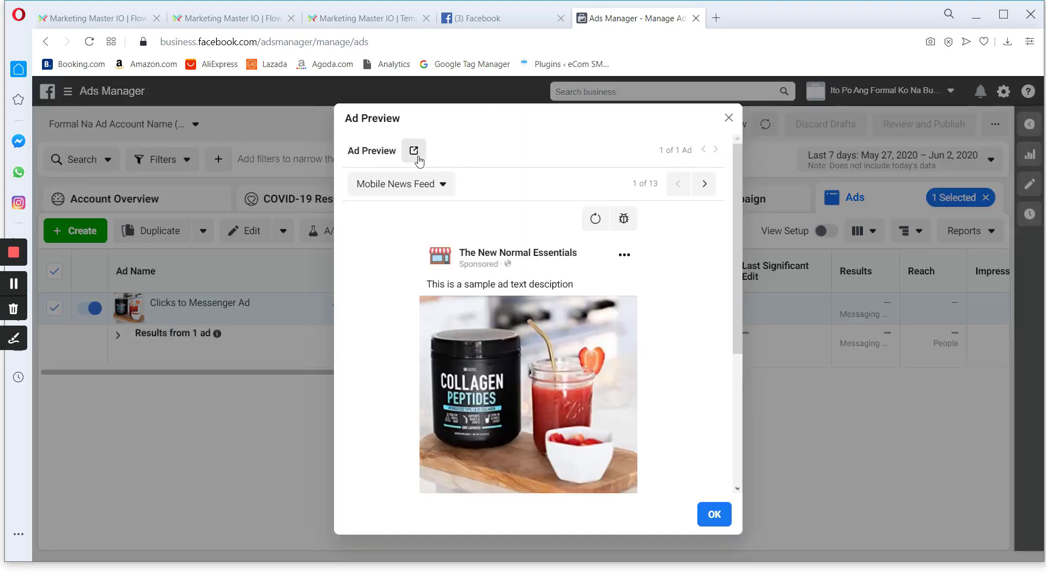
click(414, 153)
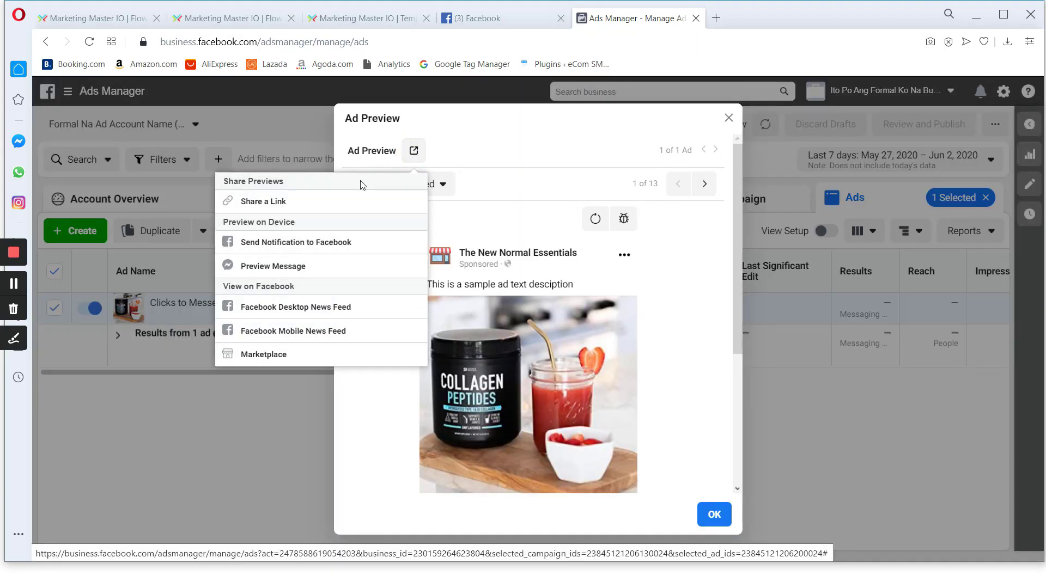
click(280, 267)
Switch to Facebook and examine the ad's welcome message and question options in The New Normal Essentials chat
click(505, 17)
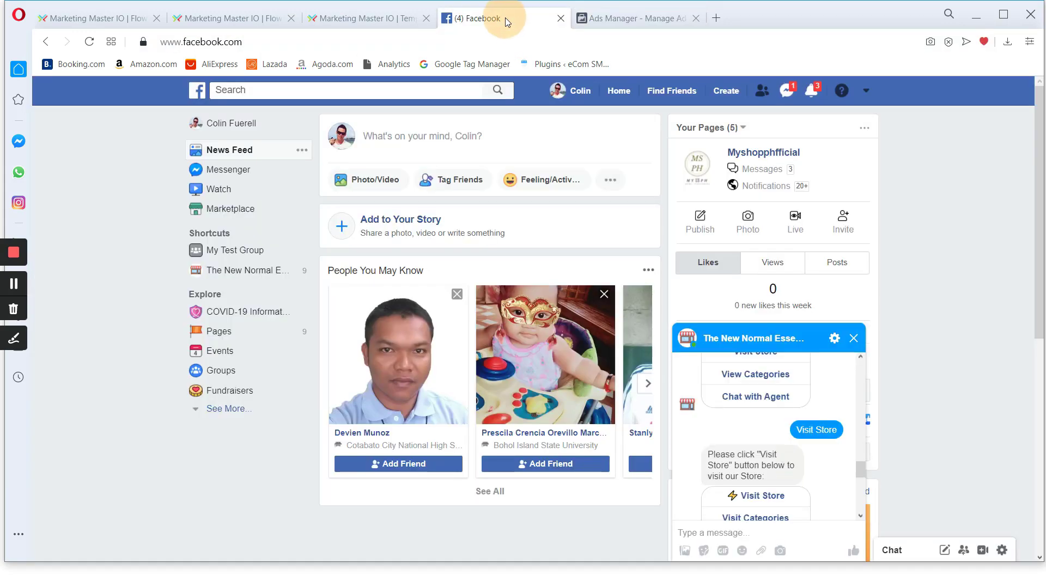
scroll(785, 436, down, 10)
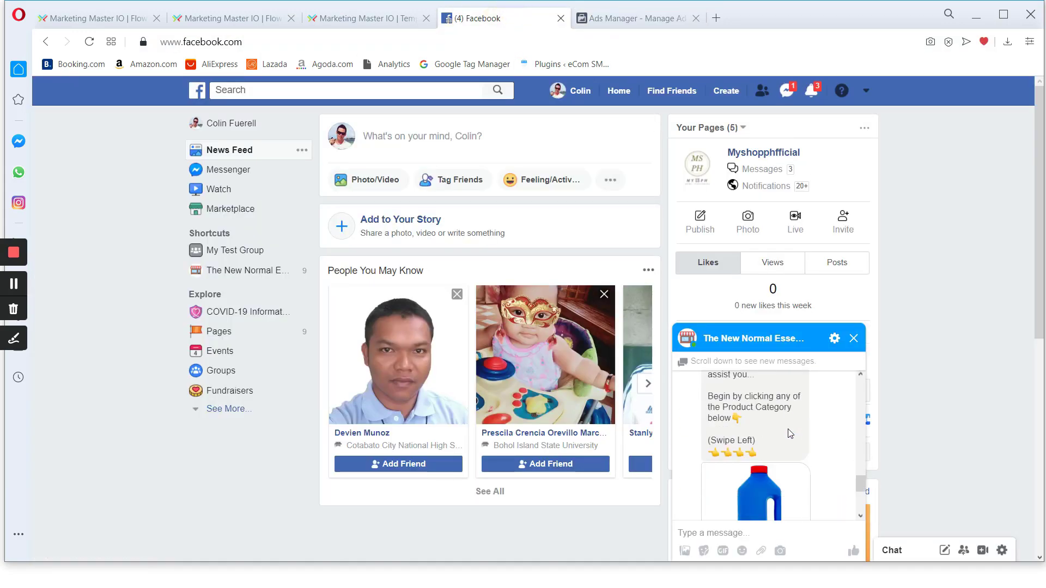
scroll(790, 435, up, 3)
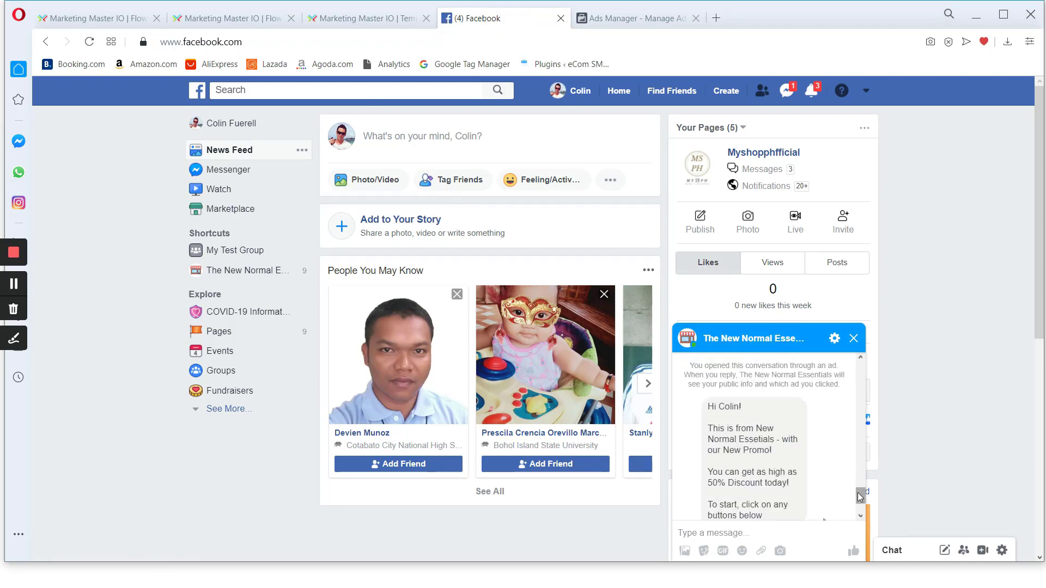
scroll(859, 492, up, 1)
scroll(806, 465, down, 4)
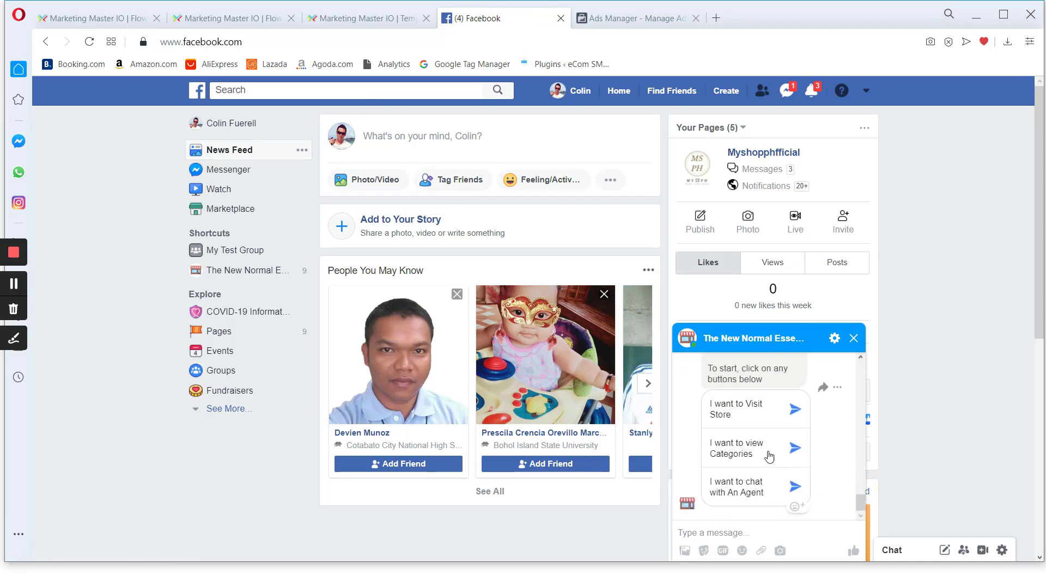
scroll(769, 456, up, 3)
scroll(768, 453, down, 3)
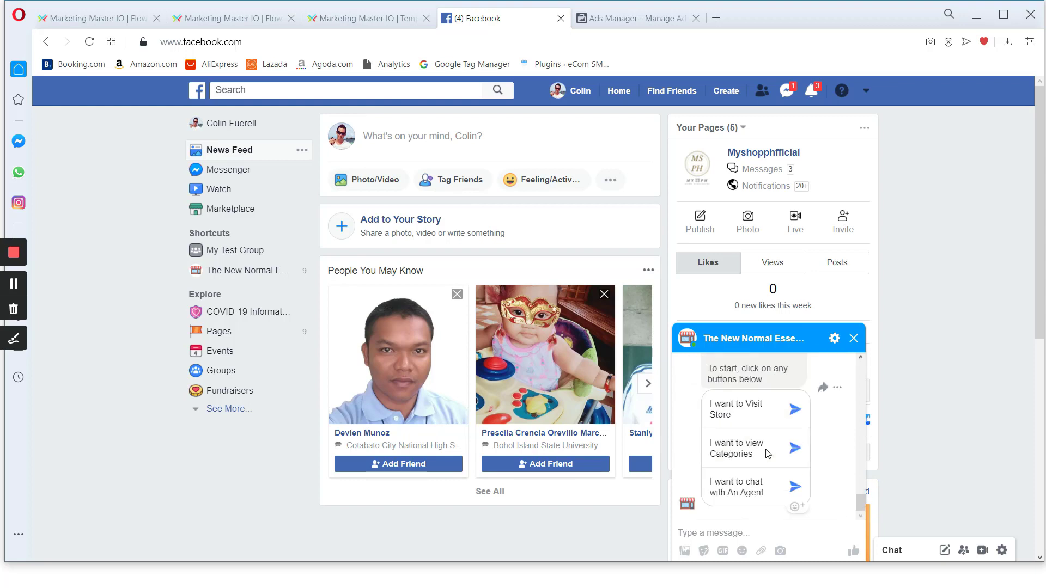
Send the "I want to Visit Store" question in the chat and check the bot's reply
click(742, 416)
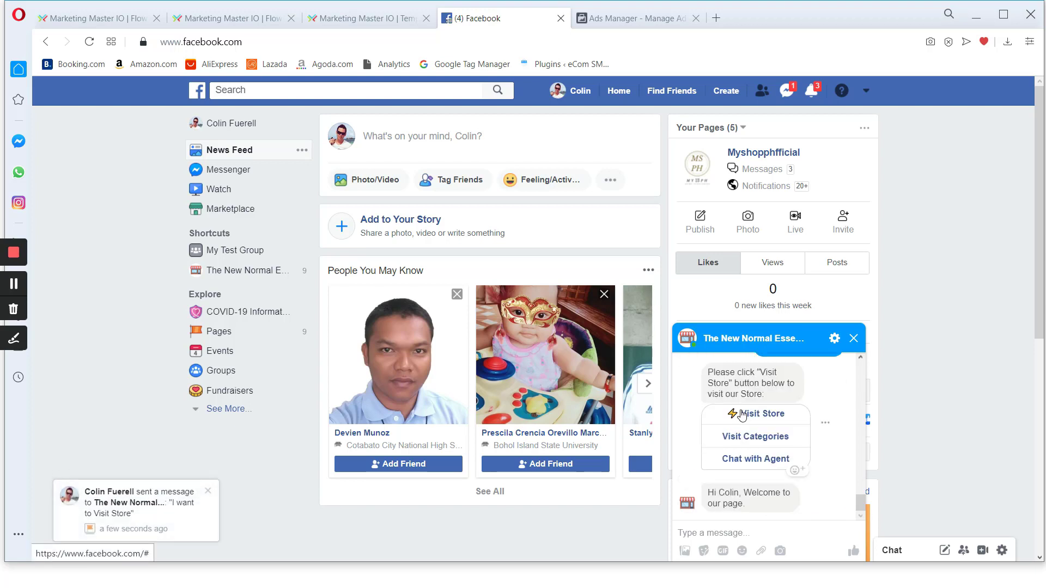
scroll(754, 415, up, 2)
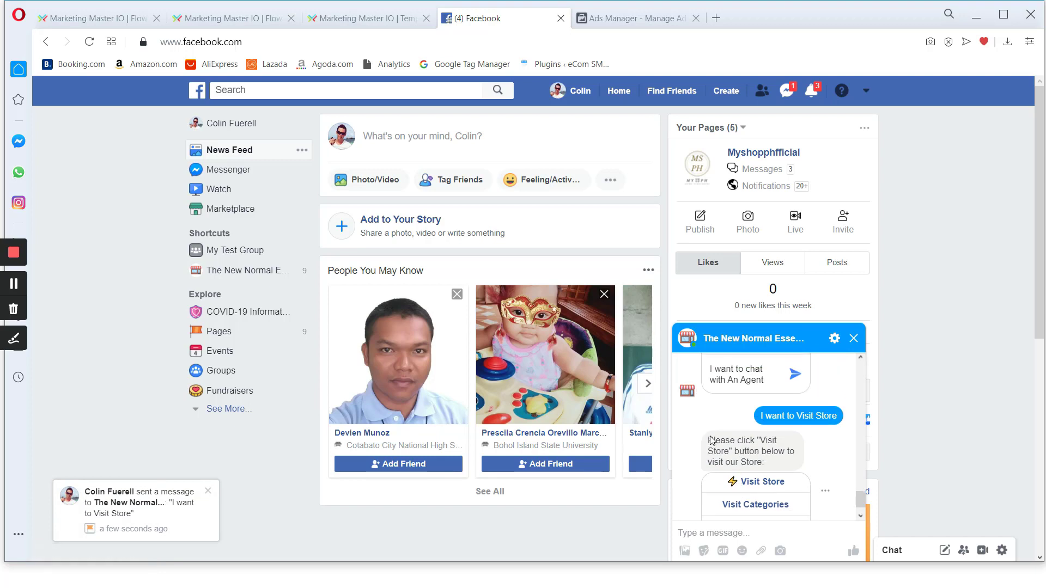
drag(710, 441, 760, 440)
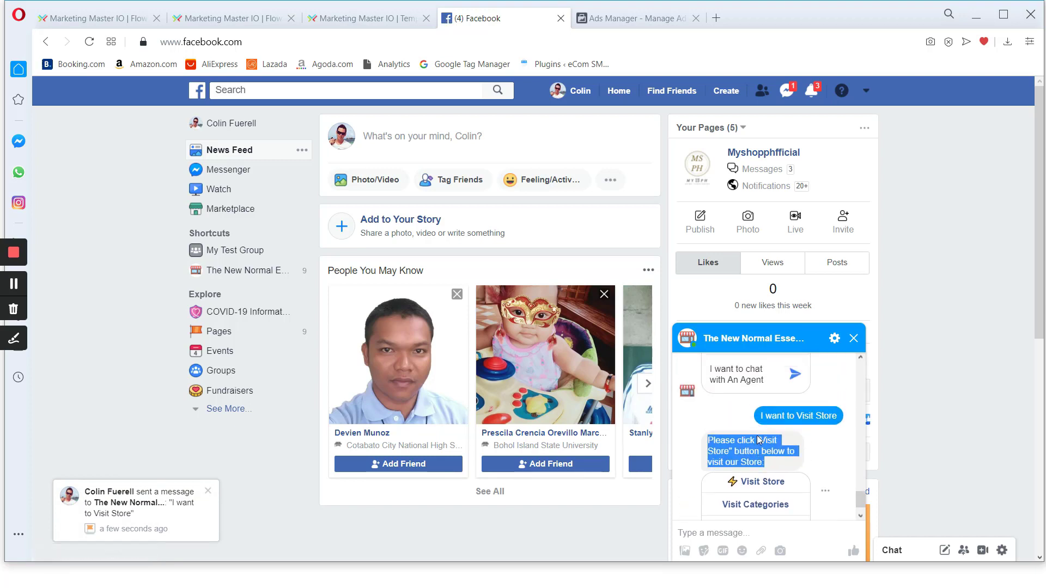
click(753, 448)
Send the "I want to view Categories" question from the ad's welcome message and read through the bot's reply
scroll(761, 446, up, 3)
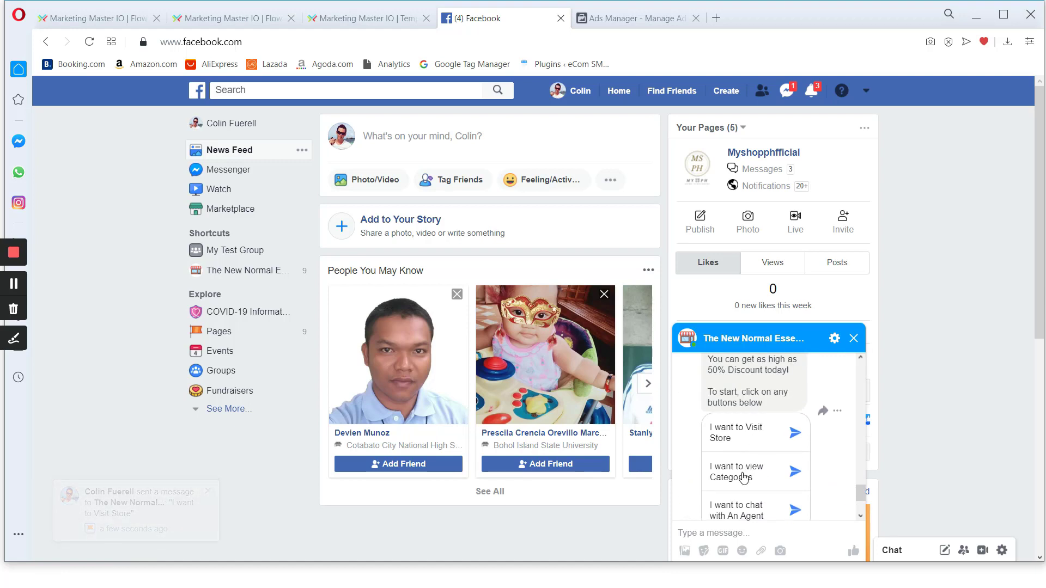
click(747, 478)
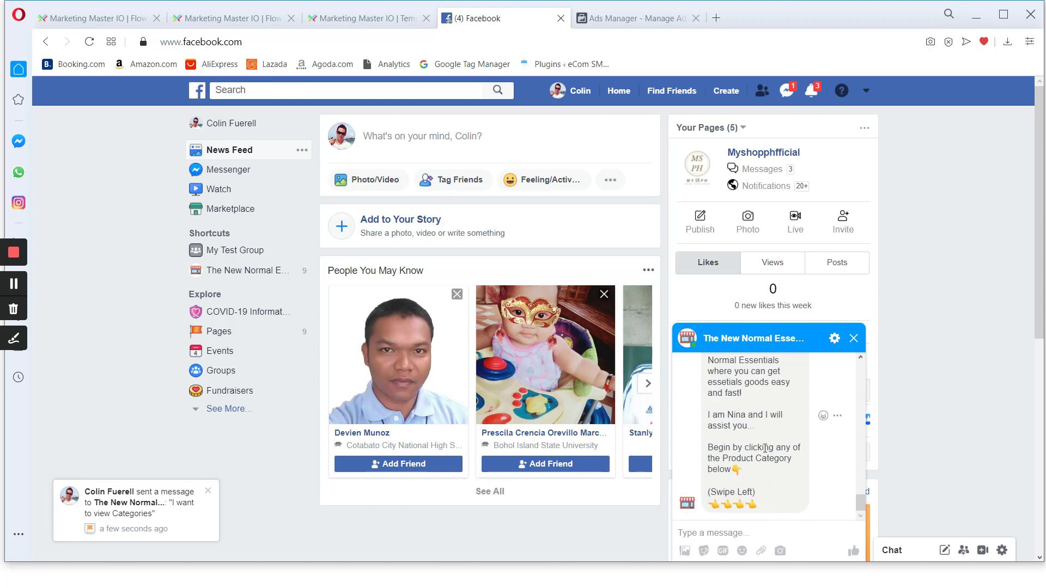
scroll(765, 449, up, 5)
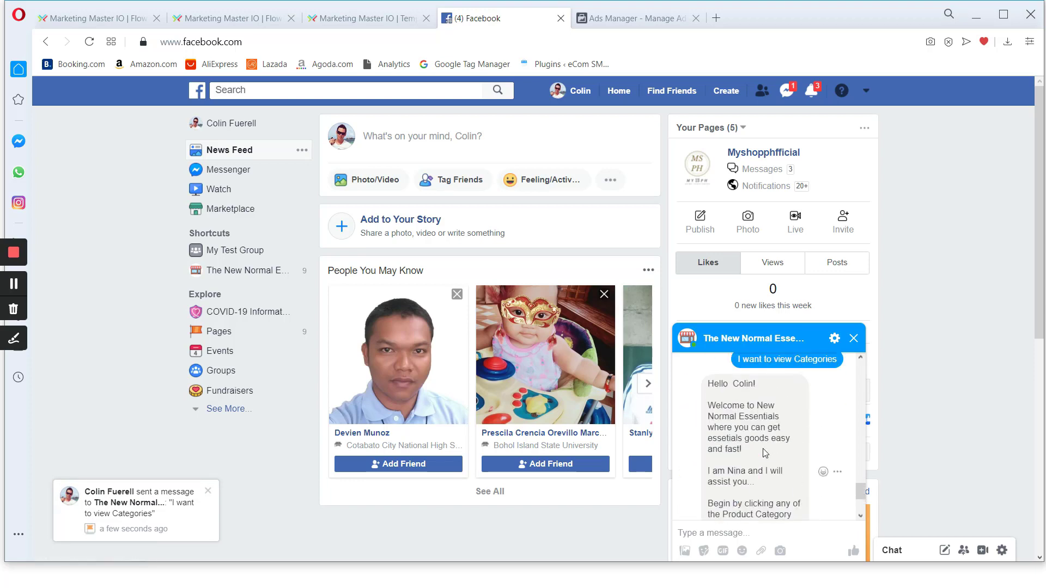
scroll(764, 455, down, 3)
Send the "I want to chat with An Agent" question from the ad's welcome message and return to Ads Manager
scroll(763, 456, up, 5)
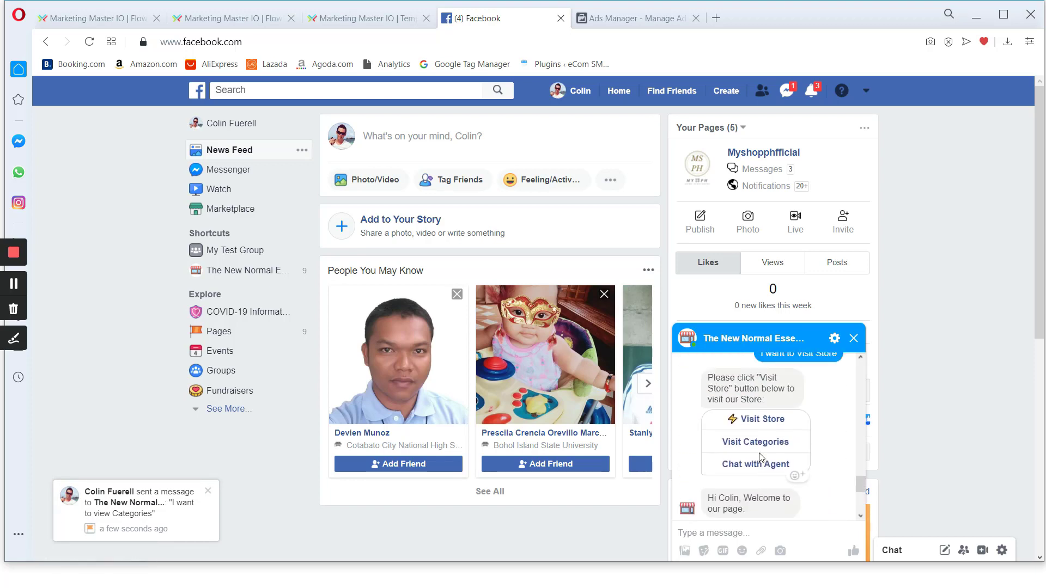
scroll(761, 456, up, 3)
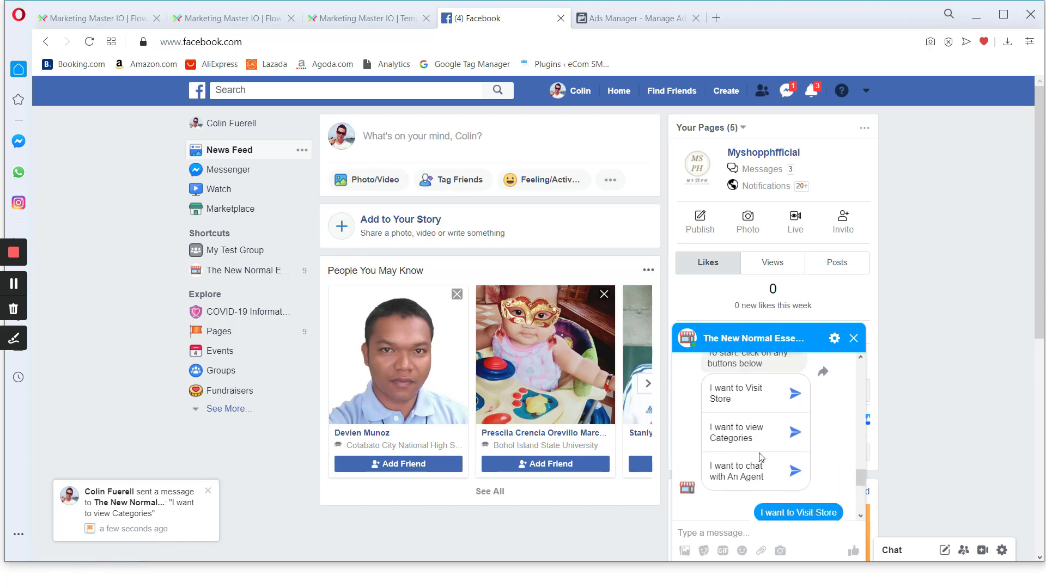
click(733, 483)
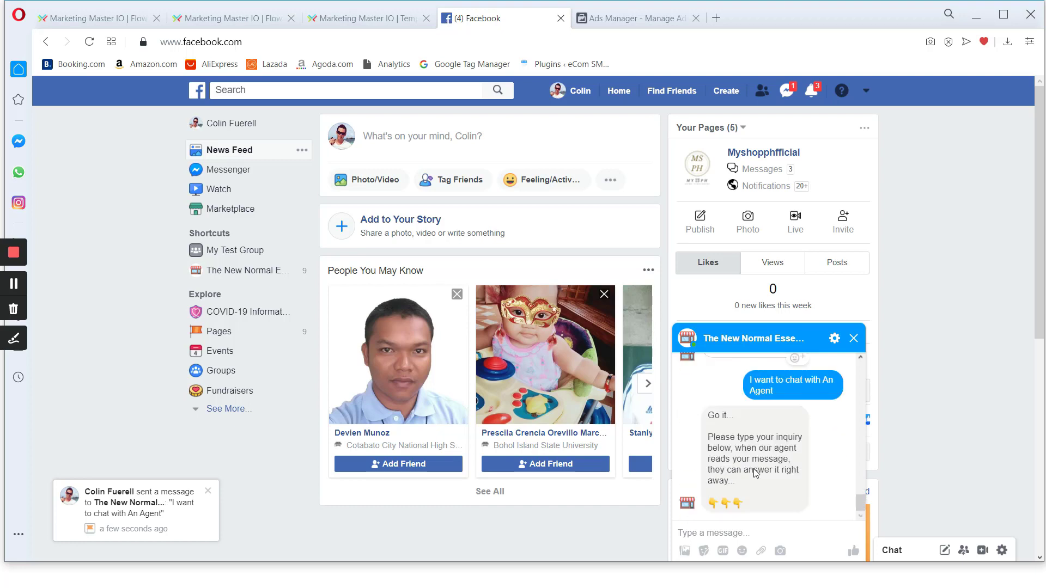
click(638, 20)
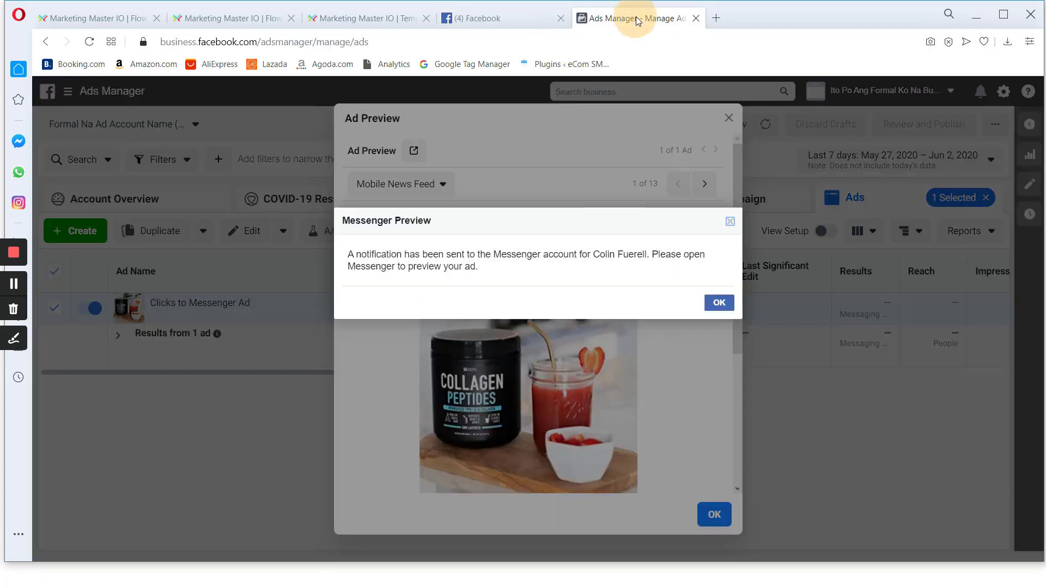
click(719, 302)
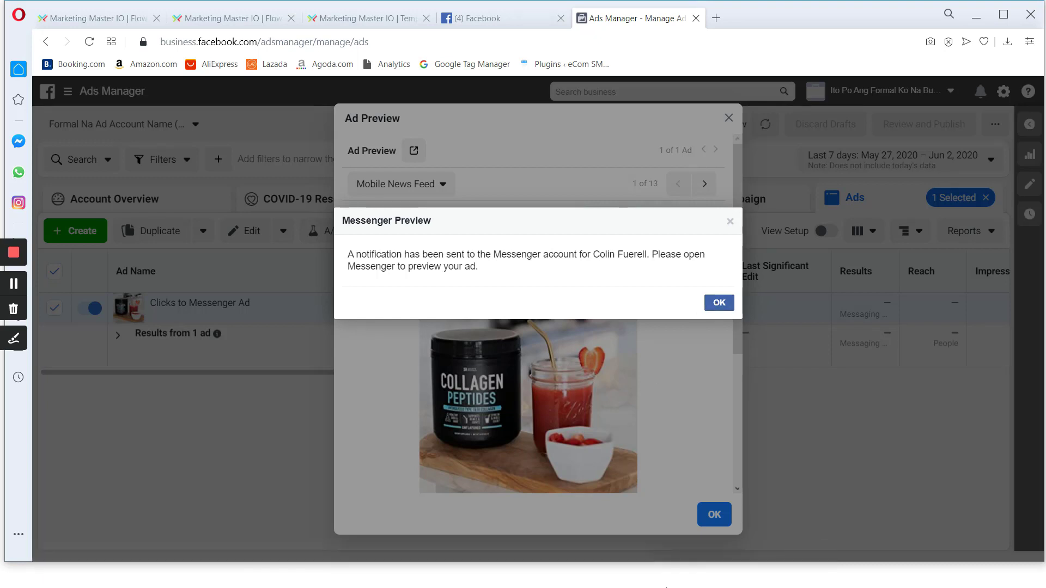
key(alt+Tab)
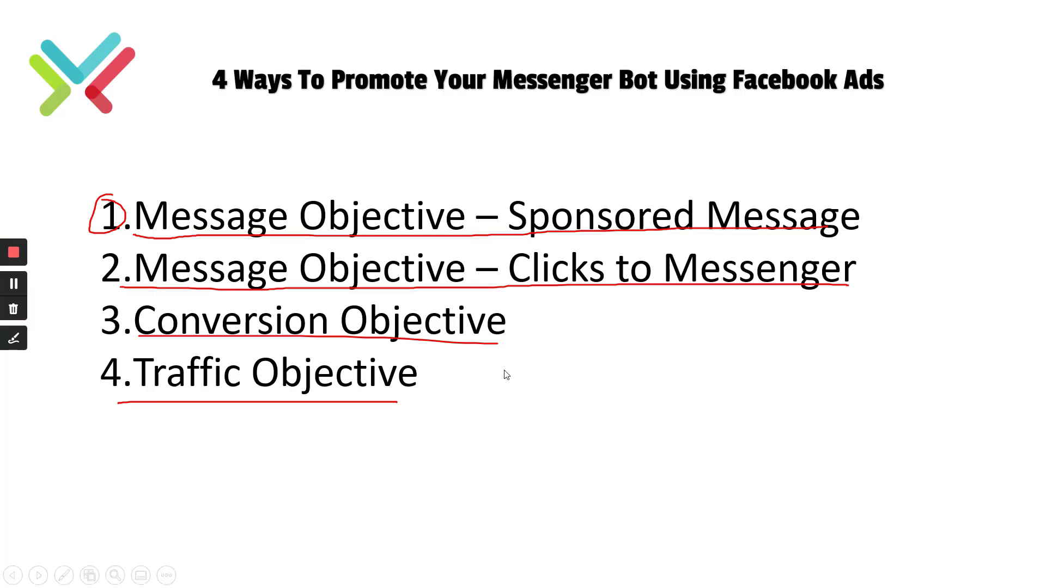
click(13, 338)
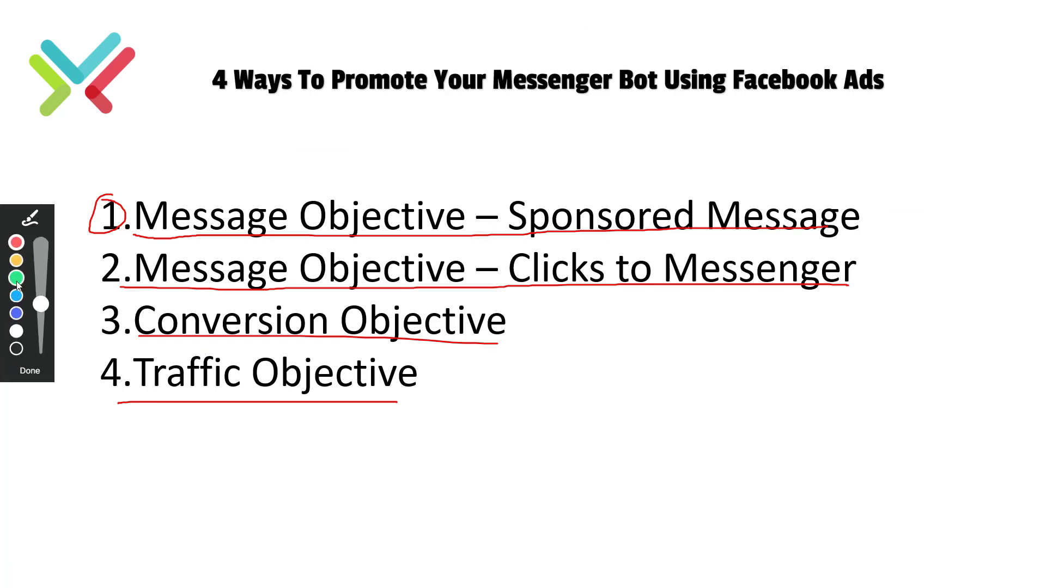
drag(100, 210, 143, 180)
drag(123, 238, 877, 237)
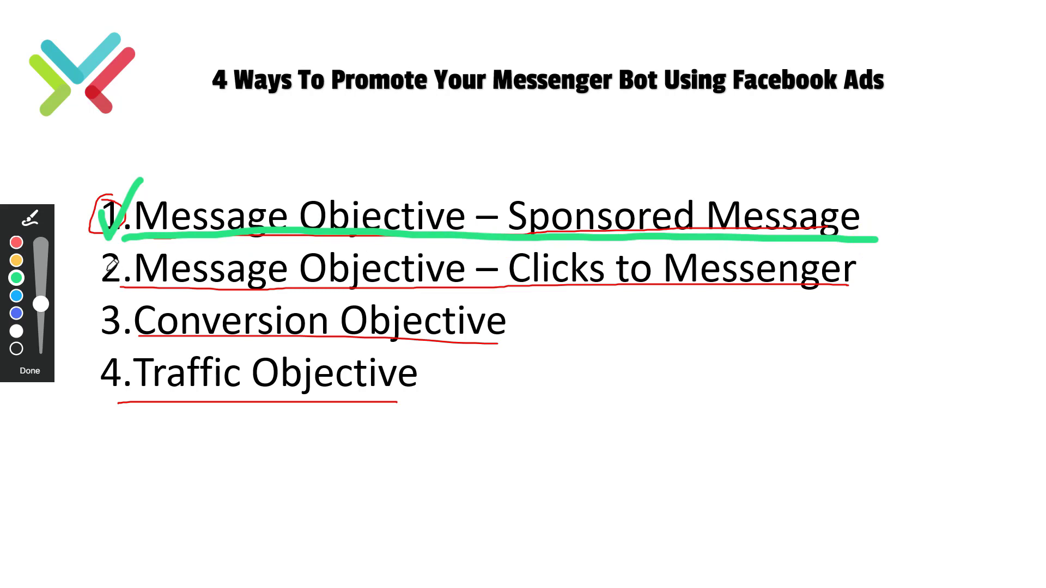
drag(96, 269, 125, 252)
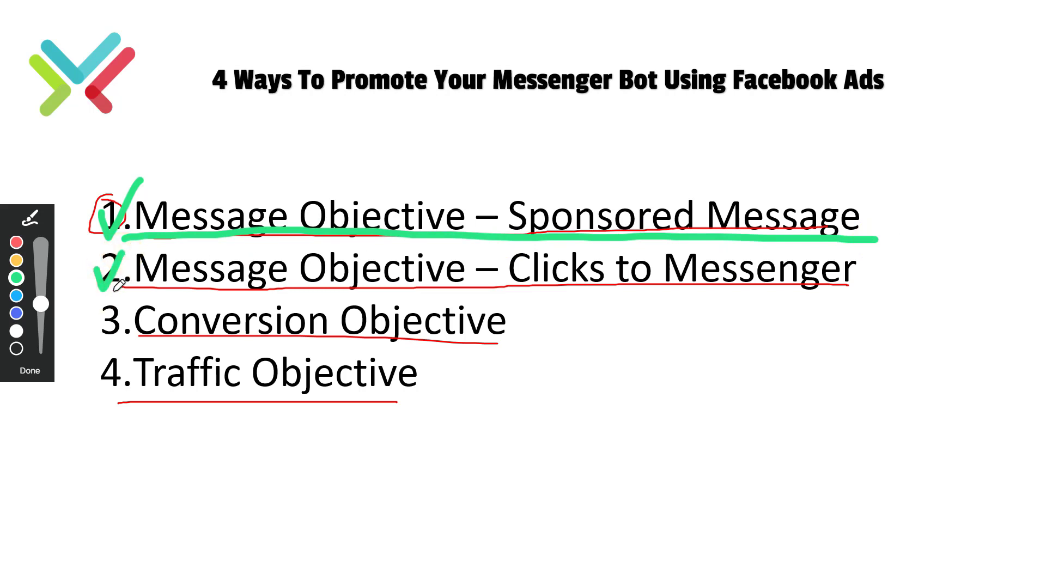